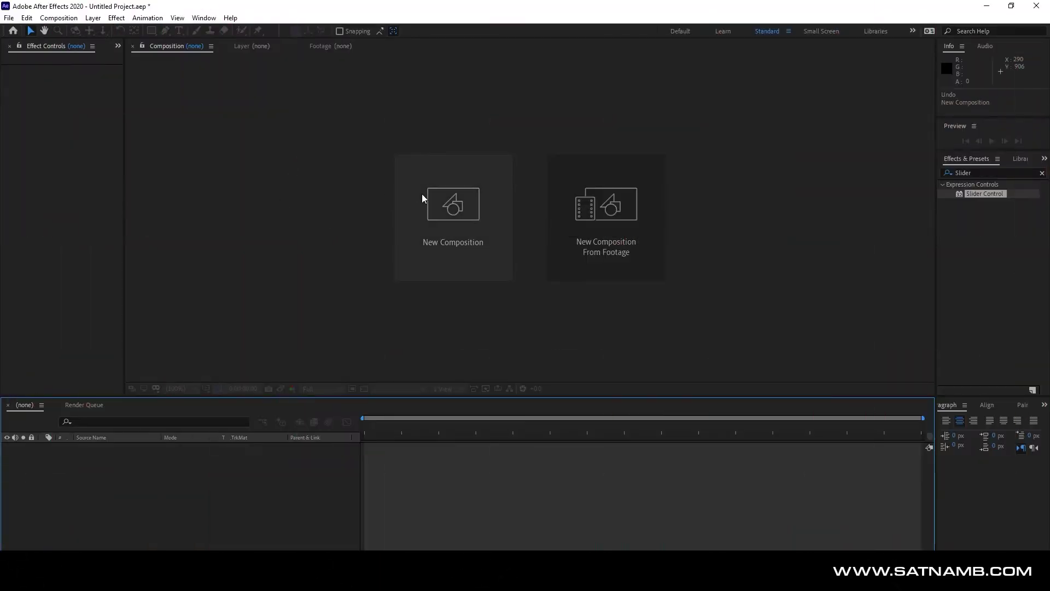
Create a 1920 x 1080, 60 fps, 10-second composition and add the white text TEXT in the frame's upper-left area.
{"action": "left_click", "coordinate": [422, 195]}
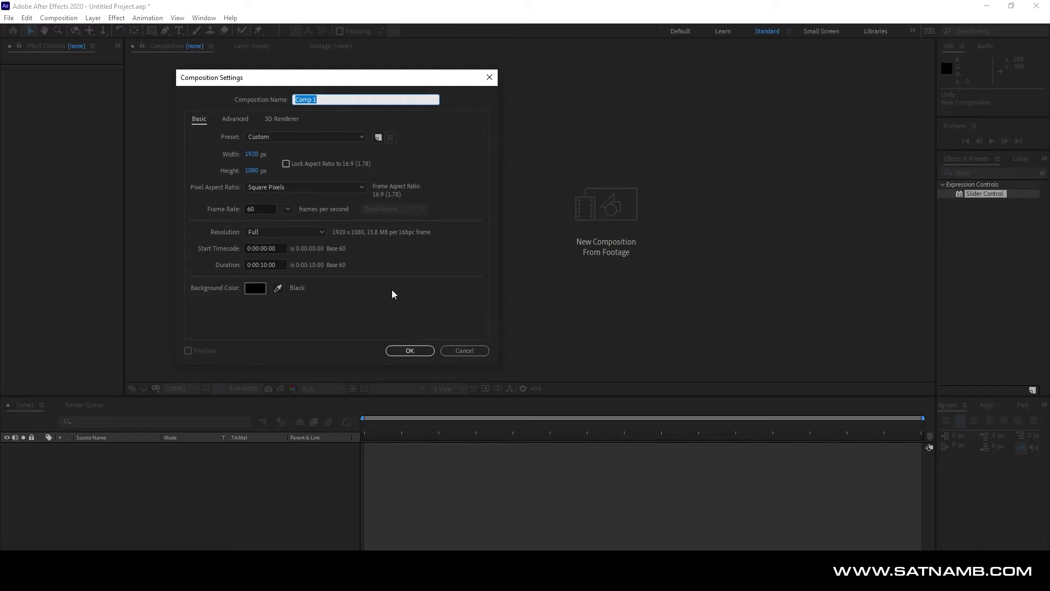
{"action": "left_click", "coordinate": [403, 351]}
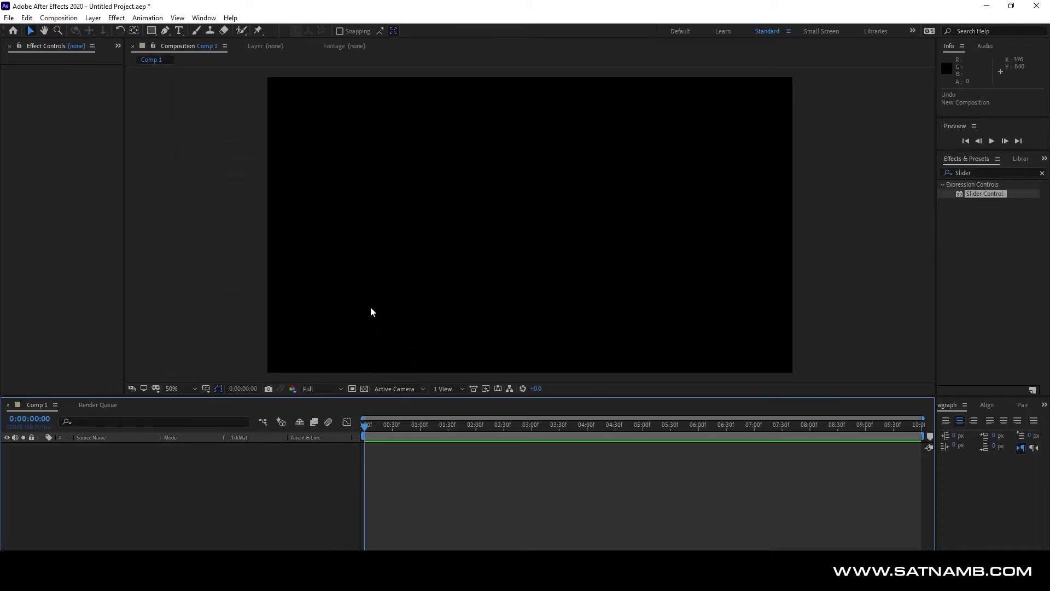
{"action": "left_click", "coordinate": [180, 29]}
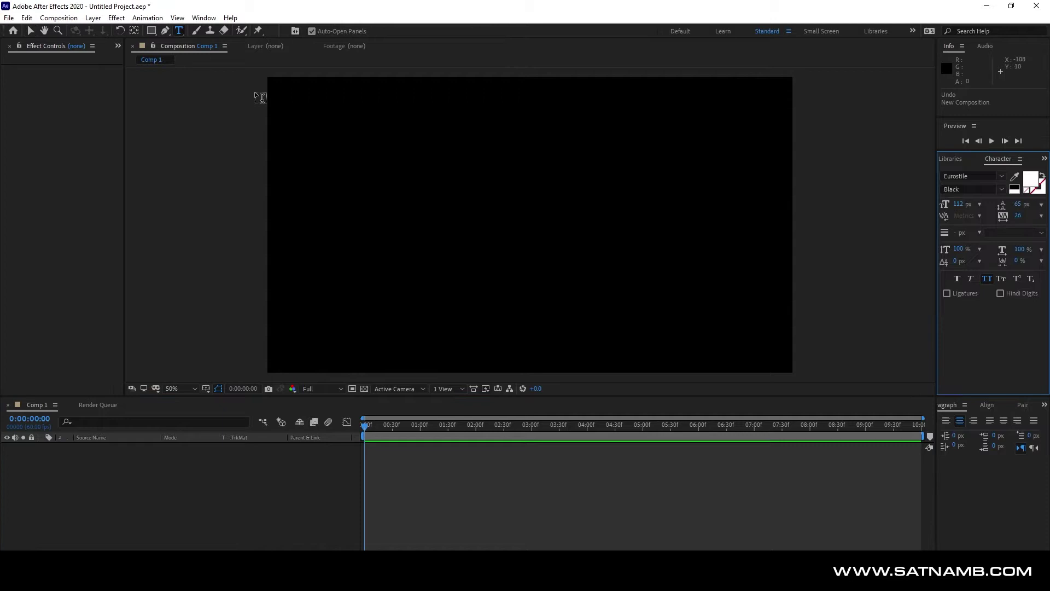
{"action": "left_click", "coordinate": [394, 164]}
{"action": "type", "text": "T"}
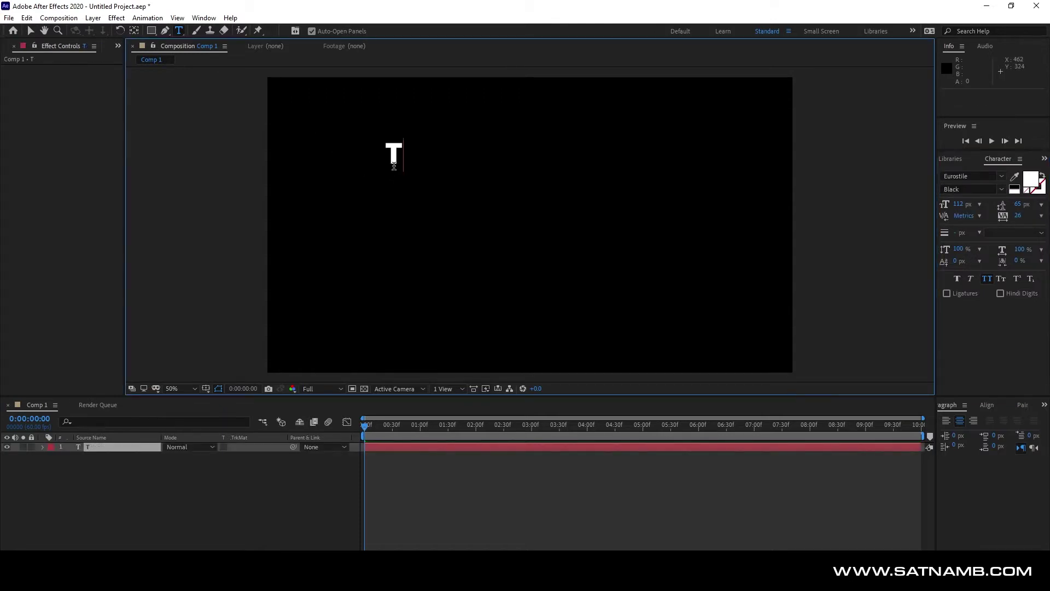
{"action": "type", "text": "EXT"}
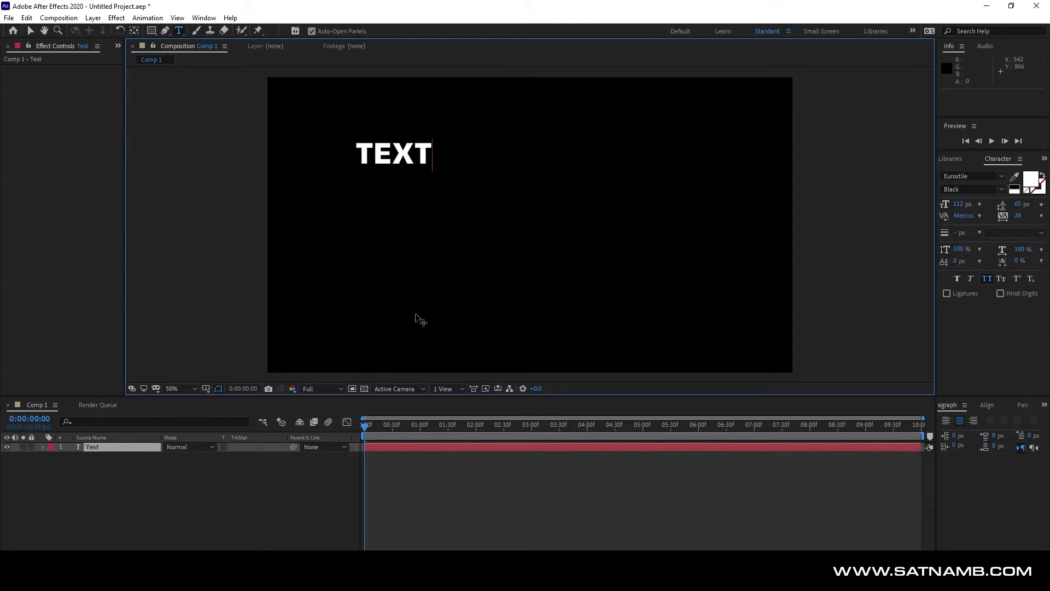
{"action": "key", "text": "KP_Enter"}
{"action": "left_click", "coordinate": [117, 477]}
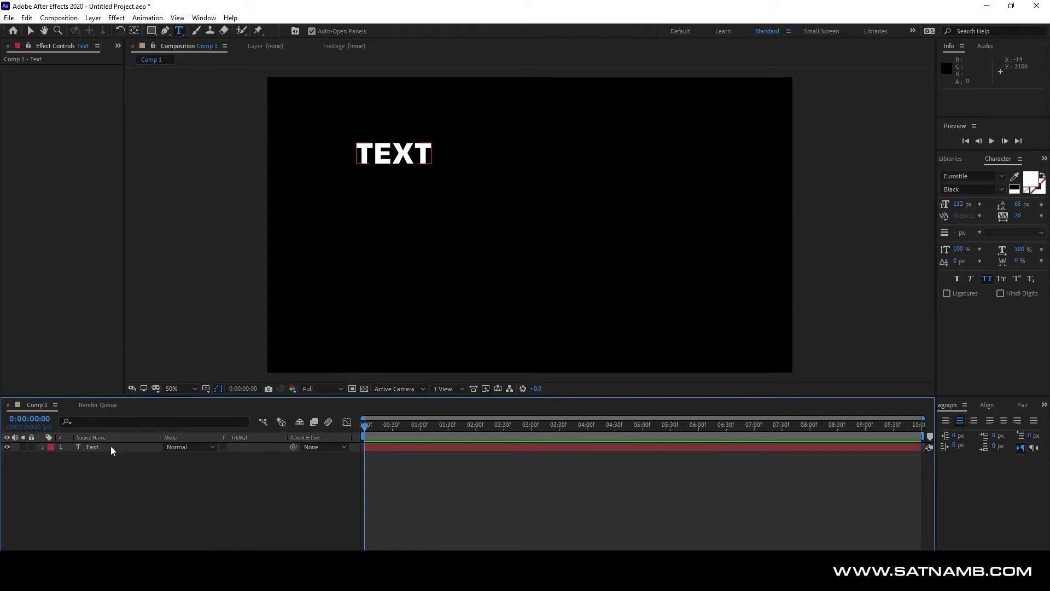
Rename the text layer as LABEL.
{"action": "left_click", "coordinate": [109, 450]}
{"action": "key", "text": "Return"}
{"action": "type", "text": "LAVE"}
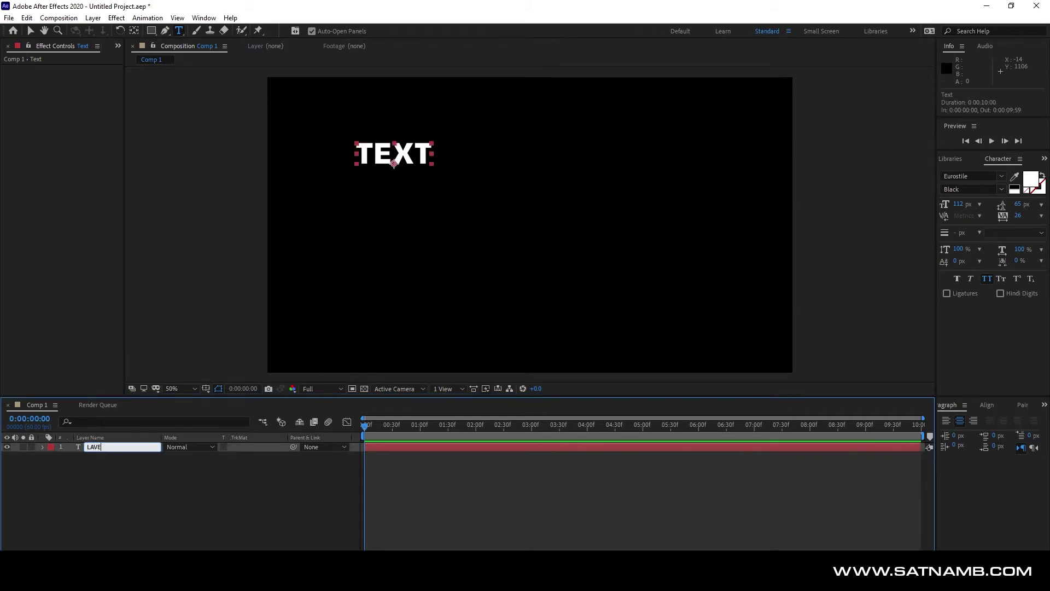
{"action": "type", "text": "L"}
{"action": "key", "text": "Return"}
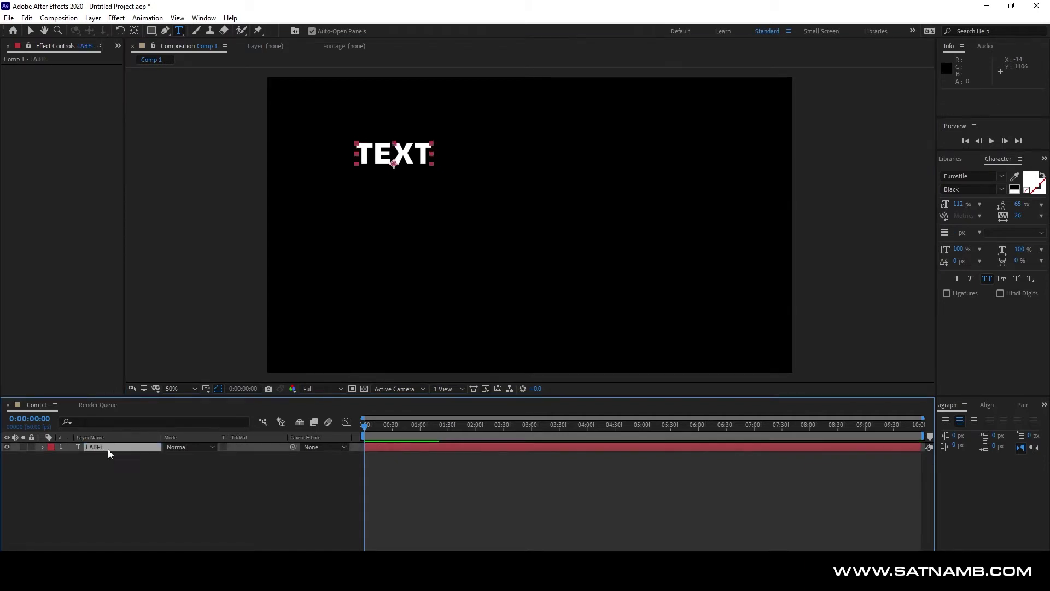
Add a null object to the composition and name it Controller.
{"action": "left_click", "coordinate": [112, 474]}
{"action": "right_click", "coordinate": [116, 494]}
{"action": "mouse_move", "coordinate": [147, 376]}
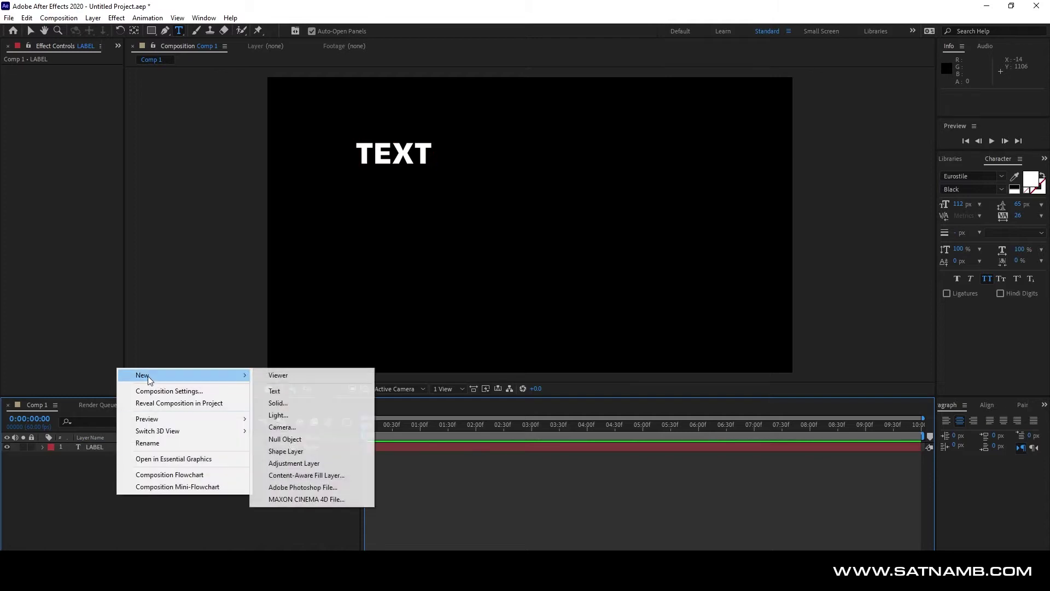
{"action": "left_click", "coordinate": [297, 434]}
{"action": "key", "text": "Return"}
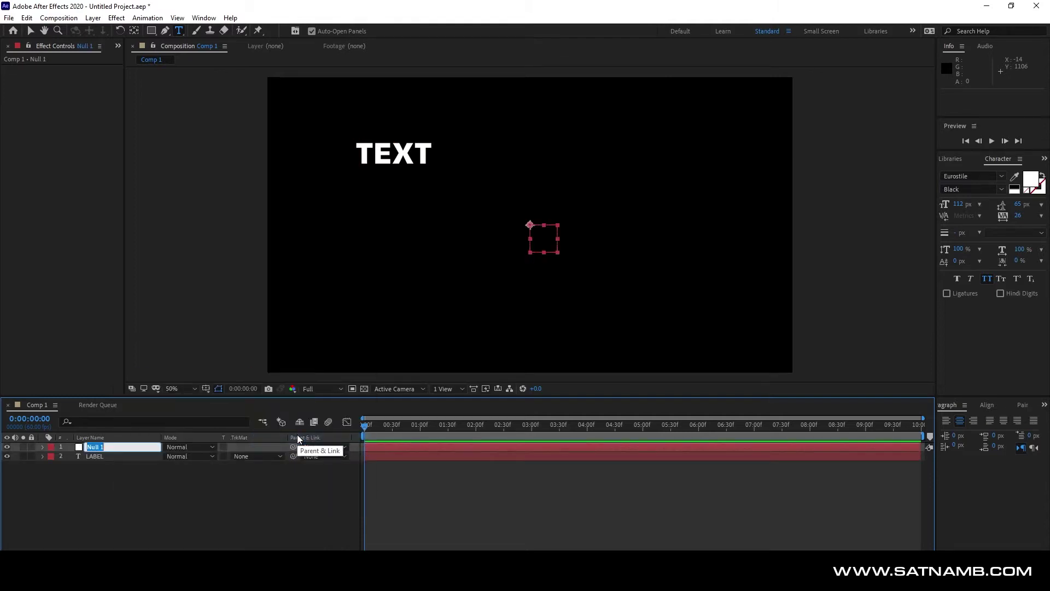
{"action": "type", "text": "Controller"}
{"action": "key", "text": "Return"}
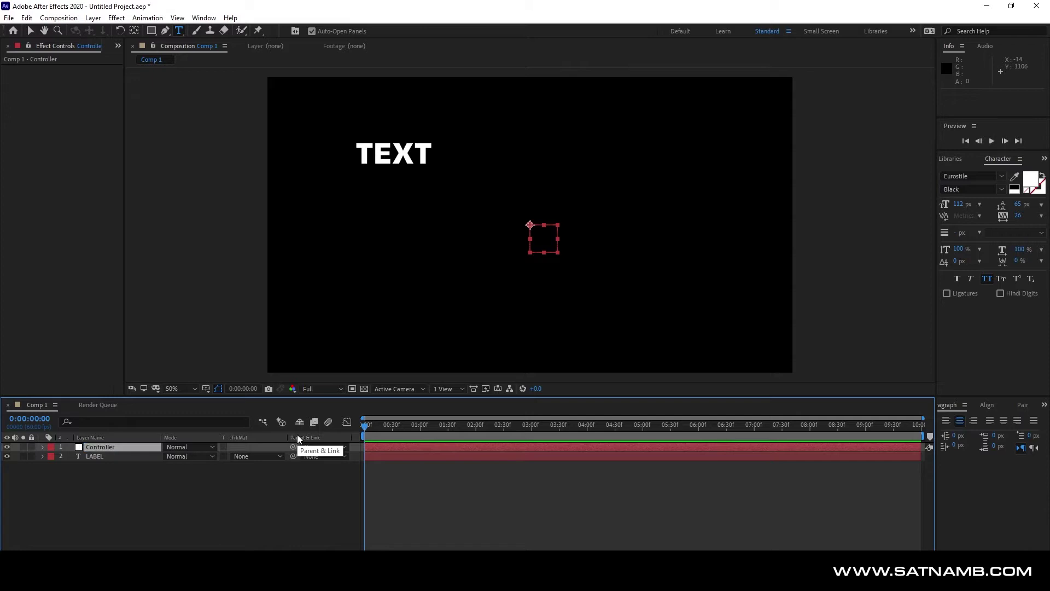
Draw a red rectangle of about 128 x 52 px below the text as a new shape layer.
{"action": "left_click", "coordinate": [143, 511]}
{"action": "left_click", "coordinate": [152, 31]}
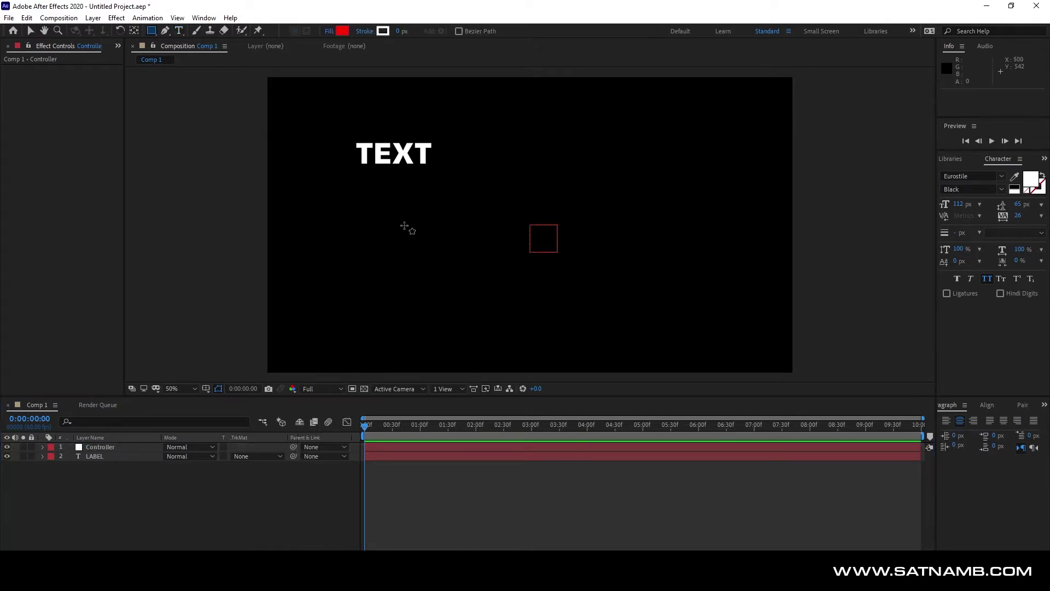
{"action": "left_click_drag", "start_coordinate": [403, 225], "coordinate": [439, 240]}
{"action": "left_click", "coordinate": [259, 523]}
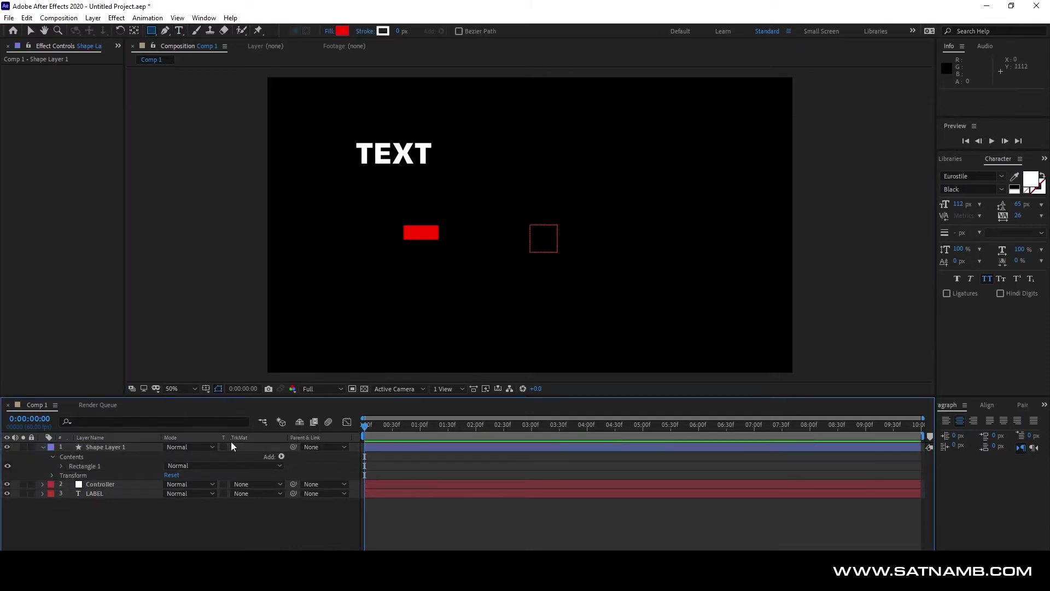
Move the shape layer below LABEL in the layer stack and rename it BG.
{"action": "left_click", "coordinate": [99, 447]}
{"action": "left_click", "coordinate": [104, 493]}
{"action": "left_click", "coordinate": [127, 485]}
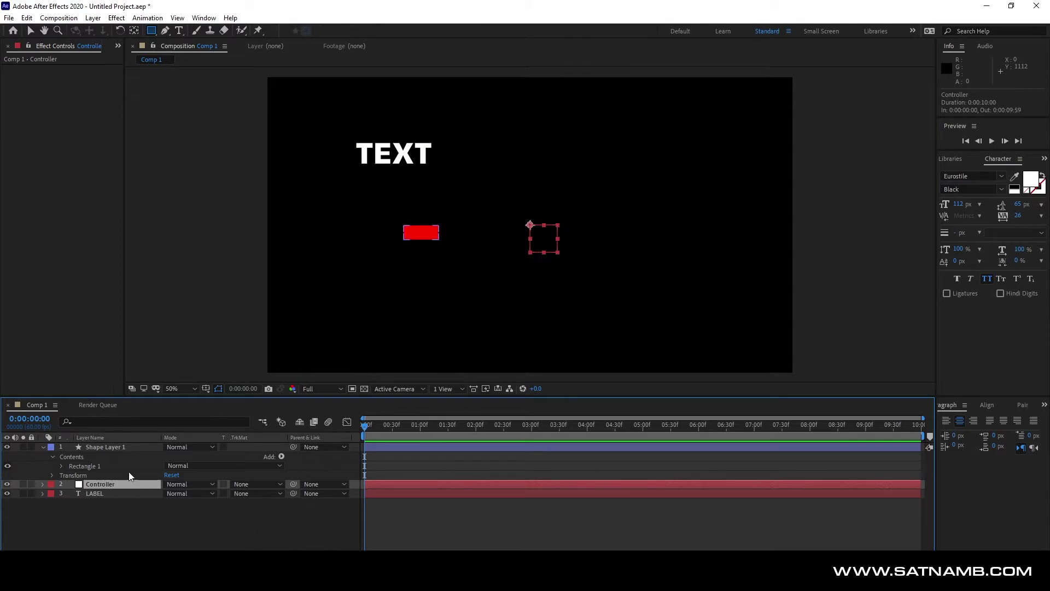
{"action": "left_click_drag", "start_coordinate": [110, 451], "coordinate": [114, 520]}
{"action": "key", "text": "Return"}
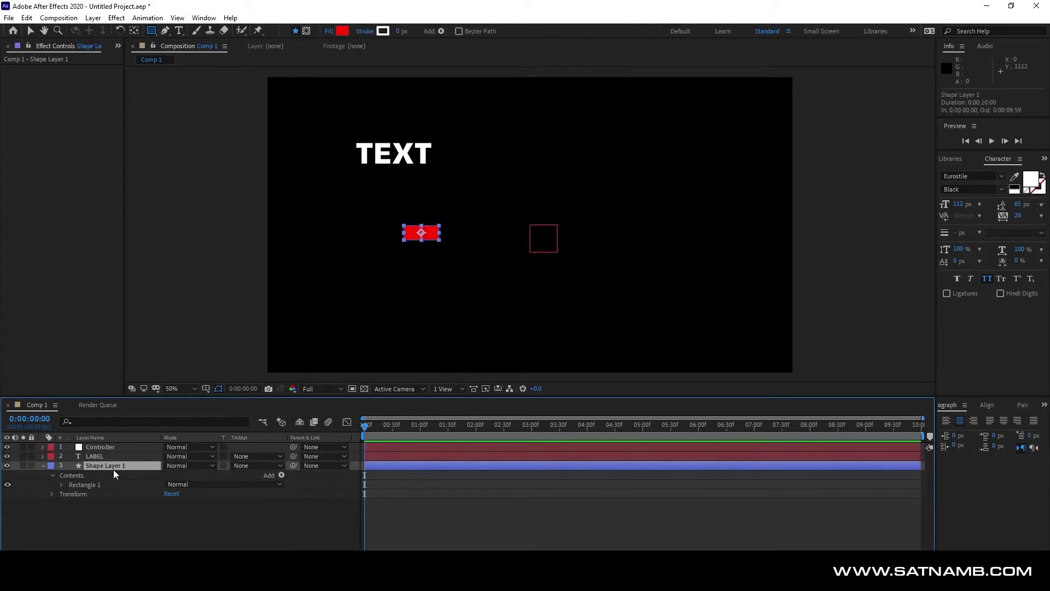
{"action": "type", "text": "BG"}
{"action": "key", "text": "Return"}
Apply a Slider Control effect to both the BG layer and the Controller layer.
{"action": "left_click", "coordinate": [1044, 159]}
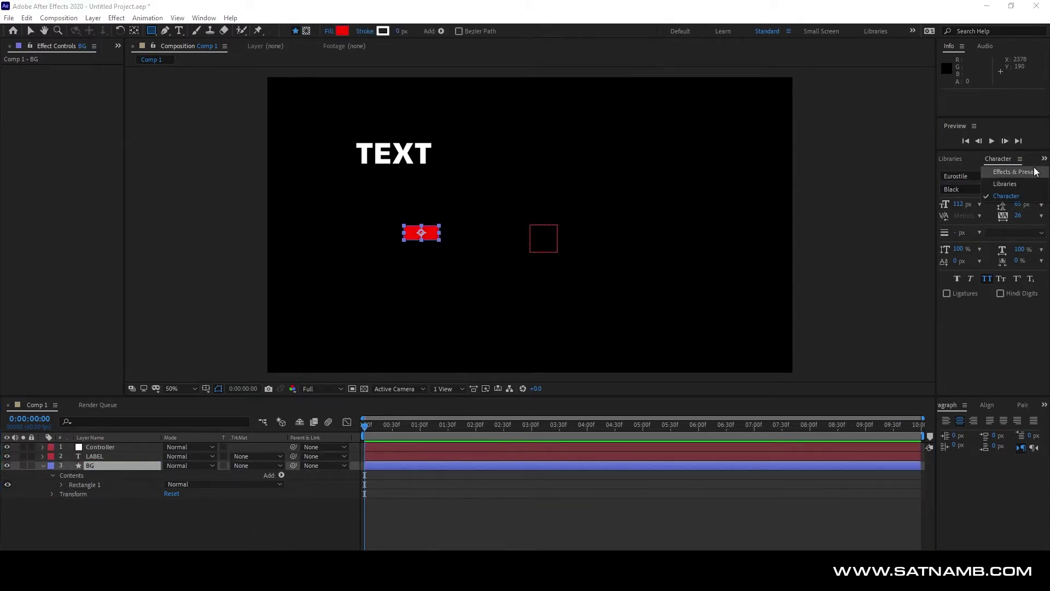
{"action": "left_click", "coordinate": [1005, 172]}
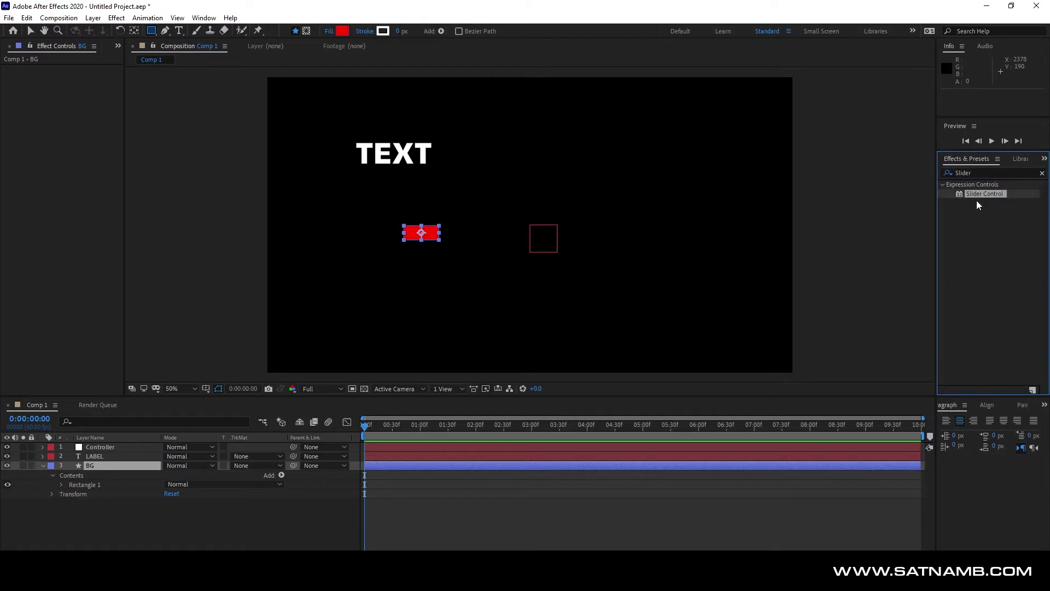
{"action": "left_click_drag", "start_coordinate": [976, 200], "coordinate": [120, 466]}
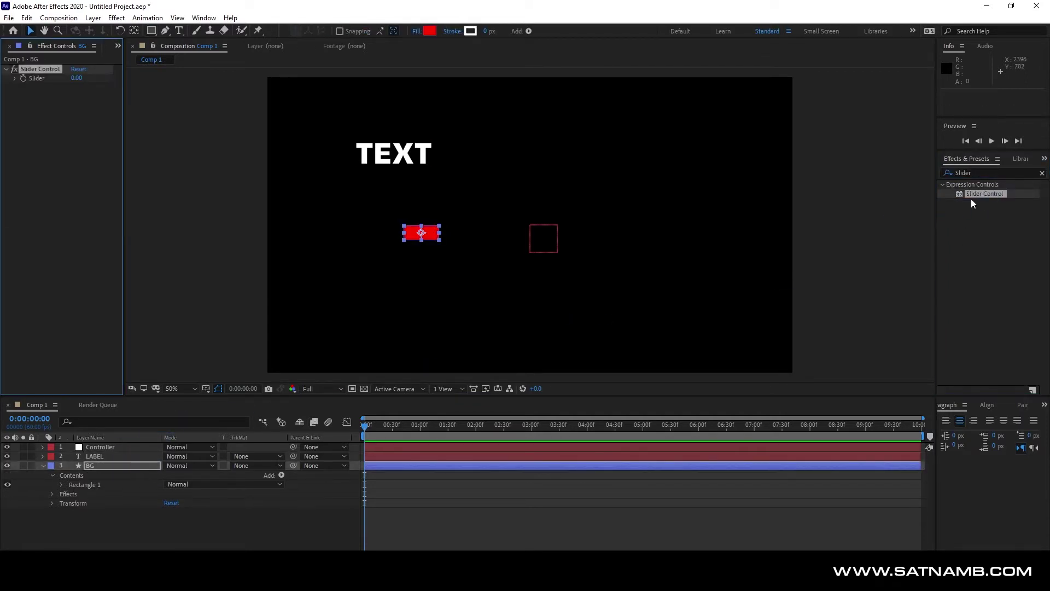
{"action": "left_click_drag", "start_coordinate": [975, 195], "coordinate": [156, 448]}
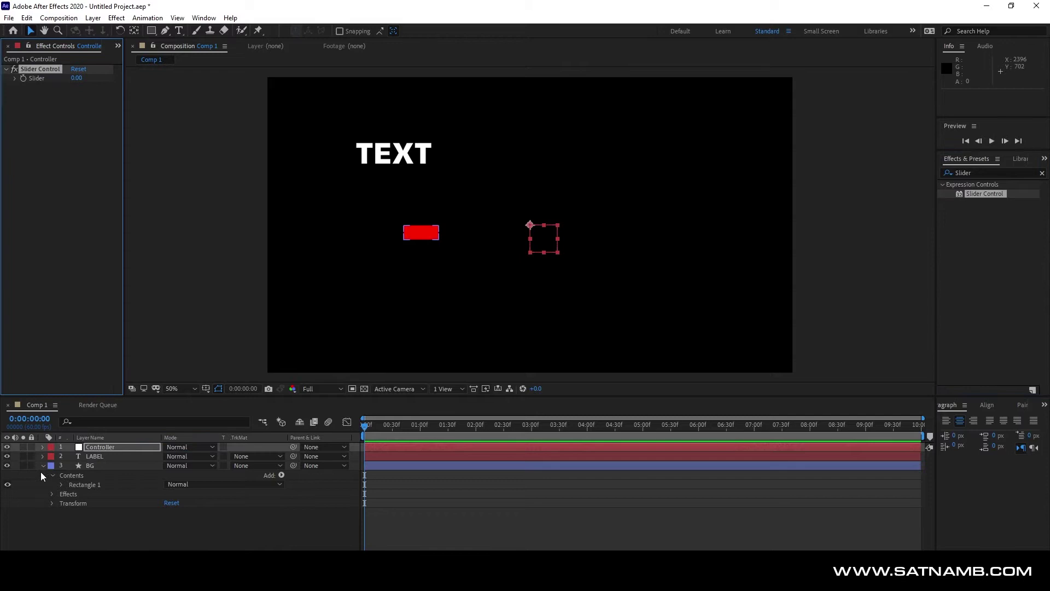
Rename the Slider Control effects on the BG and Controller layers as Padding.
{"action": "left_click", "coordinate": [52, 494]}
{"action": "left_click", "coordinate": [61, 503]}
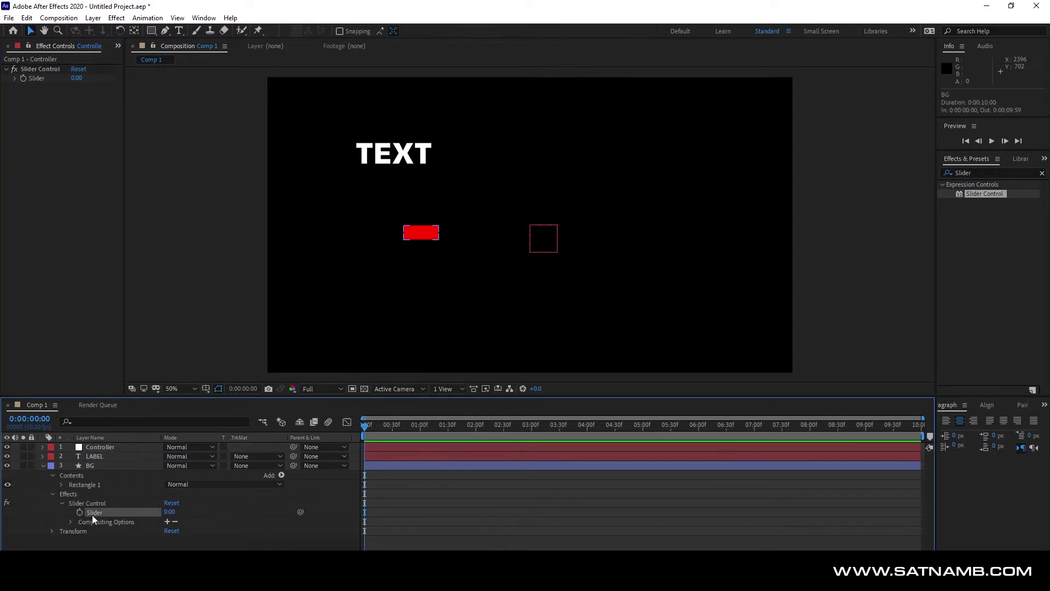
{"action": "left_click", "coordinate": [92, 512]}
{"action": "left_click", "coordinate": [14, 127]}
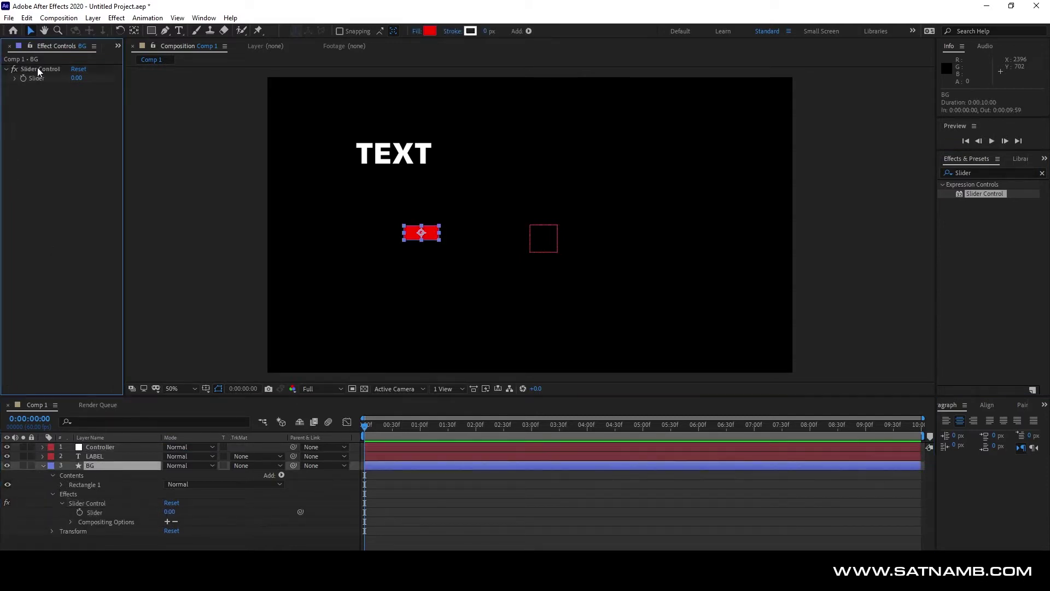
{"action": "left_click", "coordinate": [37, 68]}
{"action": "key", "text": "Return"}
{"action": "type", "text": "pPadding"}
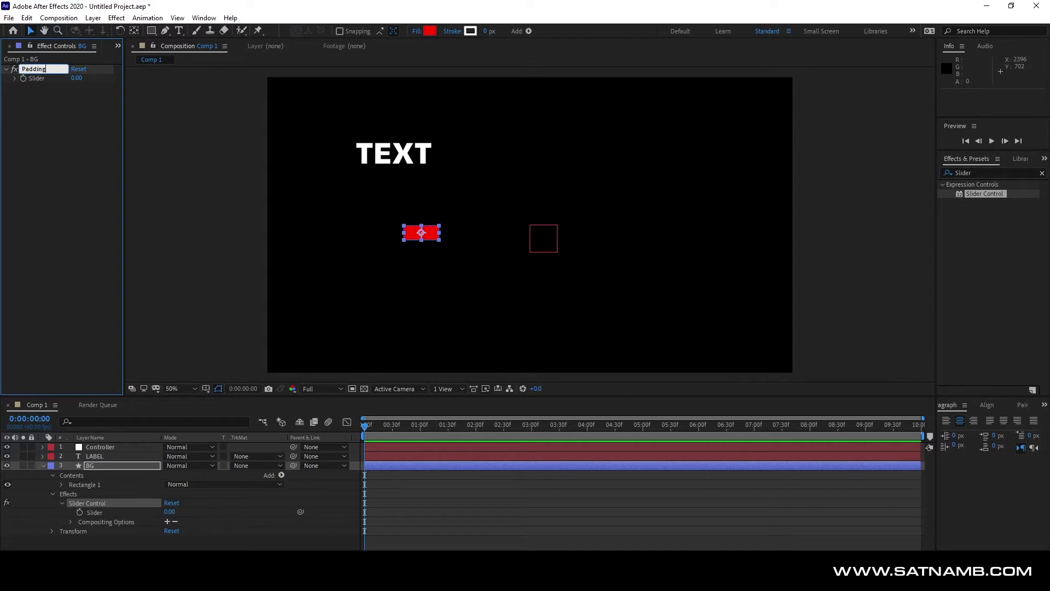
{"action": "key", "text": "Return"}
{"action": "left_click", "coordinate": [100, 447]}
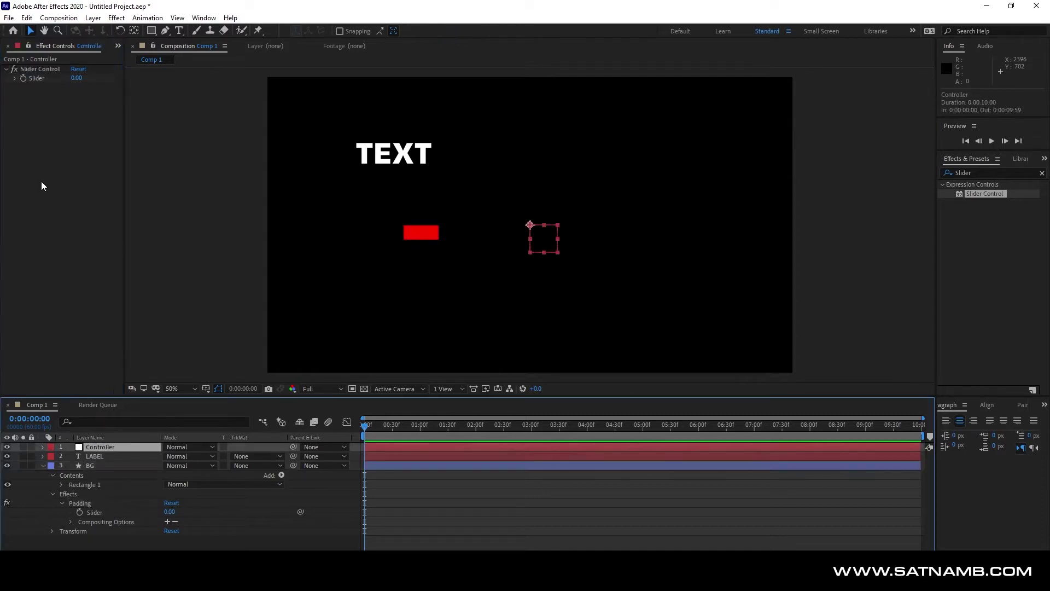
{"action": "left_click", "coordinate": [48, 70]}
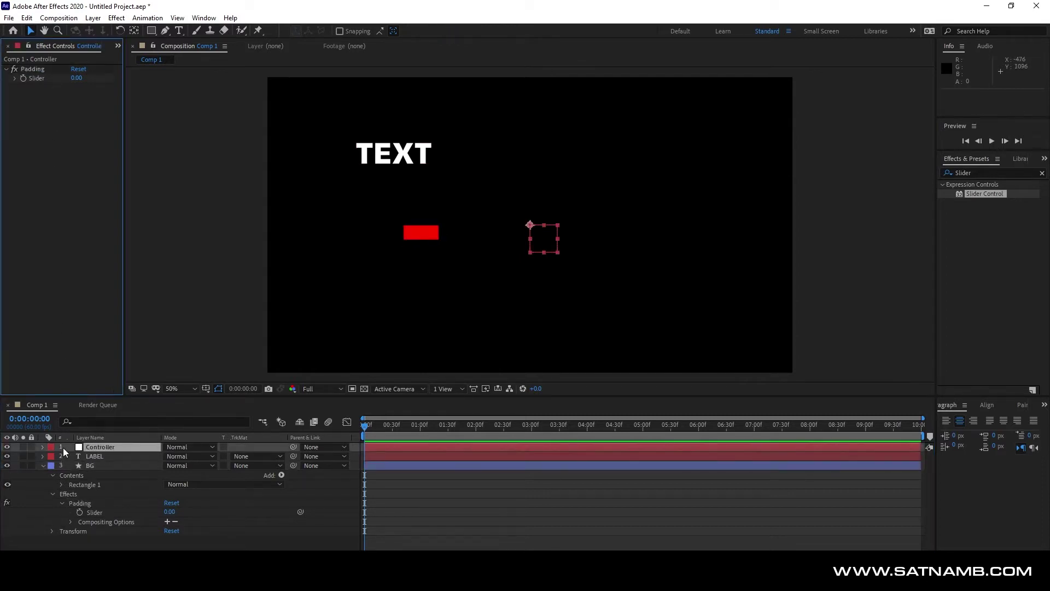
Link the BG layer's Padding slider to the Controller layer's Padding slider with the pick whip.
{"action": "left_click", "coordinate": [42, 448]}
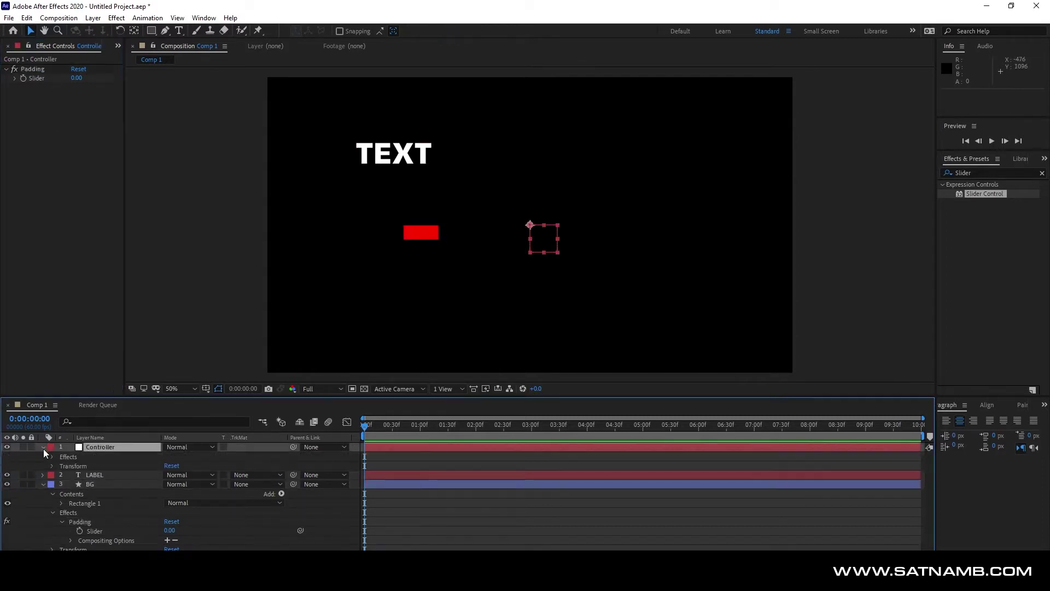
{"action": "left_click", "coordinate": [52, 457]}
{"action": "left_click", "coordinate": [61, 466]}
{"action": "scroll", "coordinate": [143, 513], "scroll_direction": "down", "scroll_amount": 1}
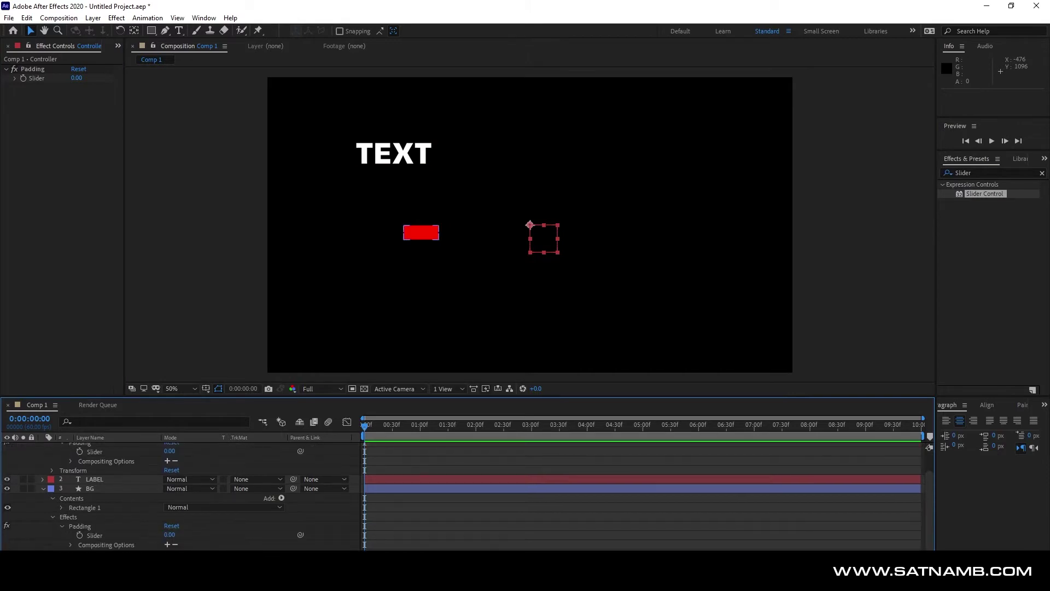
{"action": "left_click_drag", "start_coordinate": [301, 535], "coordinate": [124, 465]}
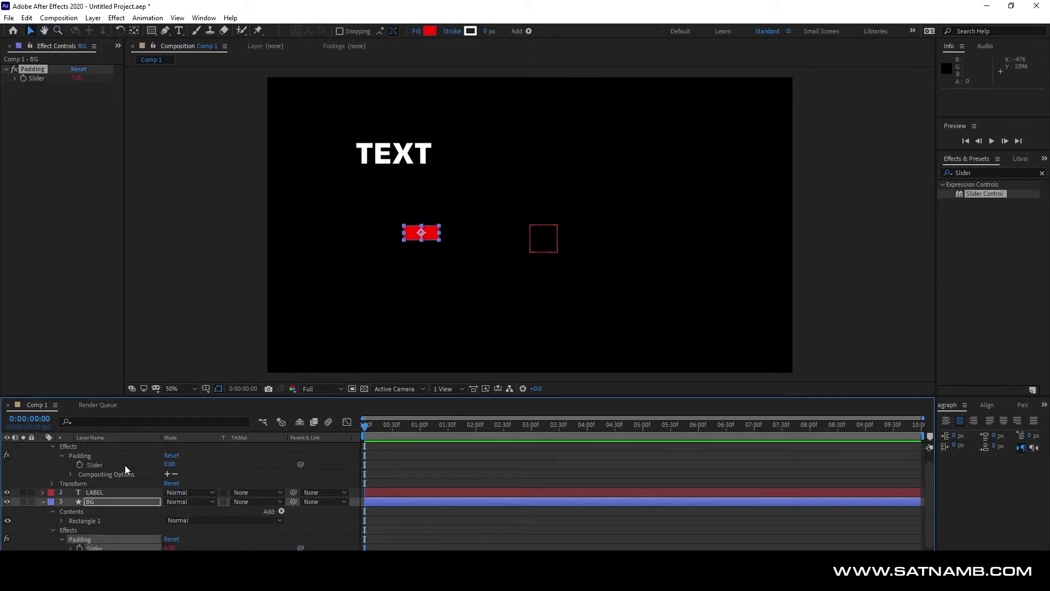
{"action": "left_click", "coordinate": [500, 471]}
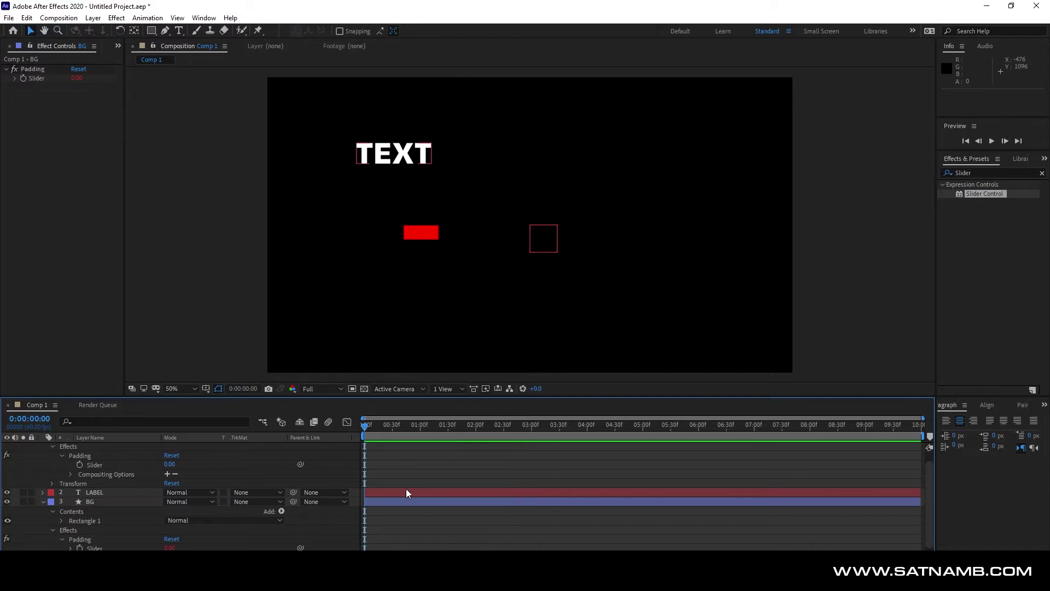
Expand the BG layer's Rectangle Path 1 and enable an expression on its Size property.
{"action": "scroll", "coordinate": [428, 468], "scroll_direction": "down", "scroll_amount": 1}
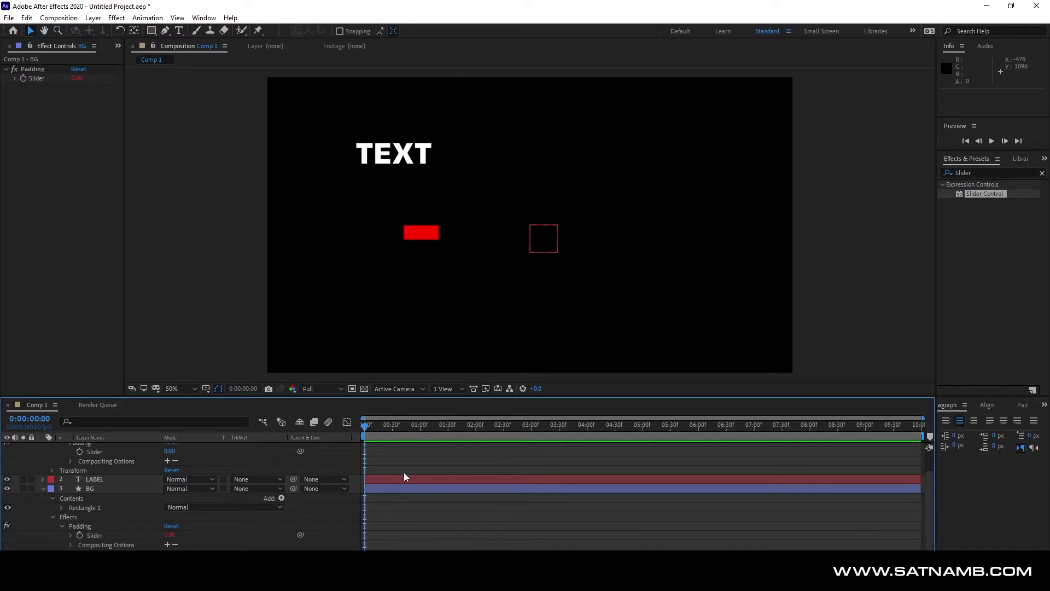
{"action": "left_click", "coordinate": [61, 507]}
{"action": "left_click", "coordinate": [72, 517]}
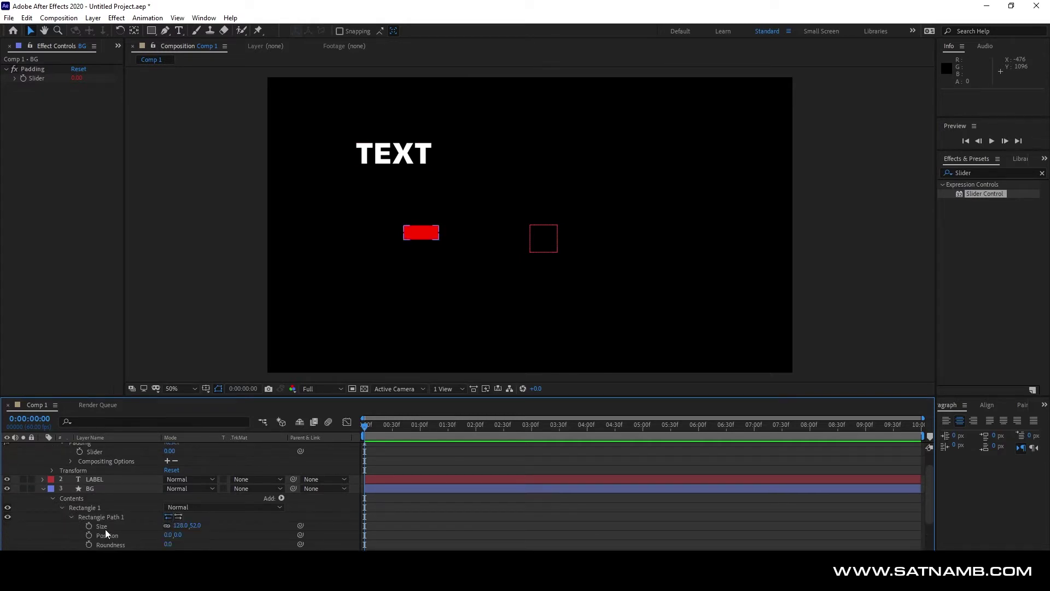
{"action": "scroll", "coordinate": [232, 509], "scroll_direction": "down", "scroll_amount": 2}
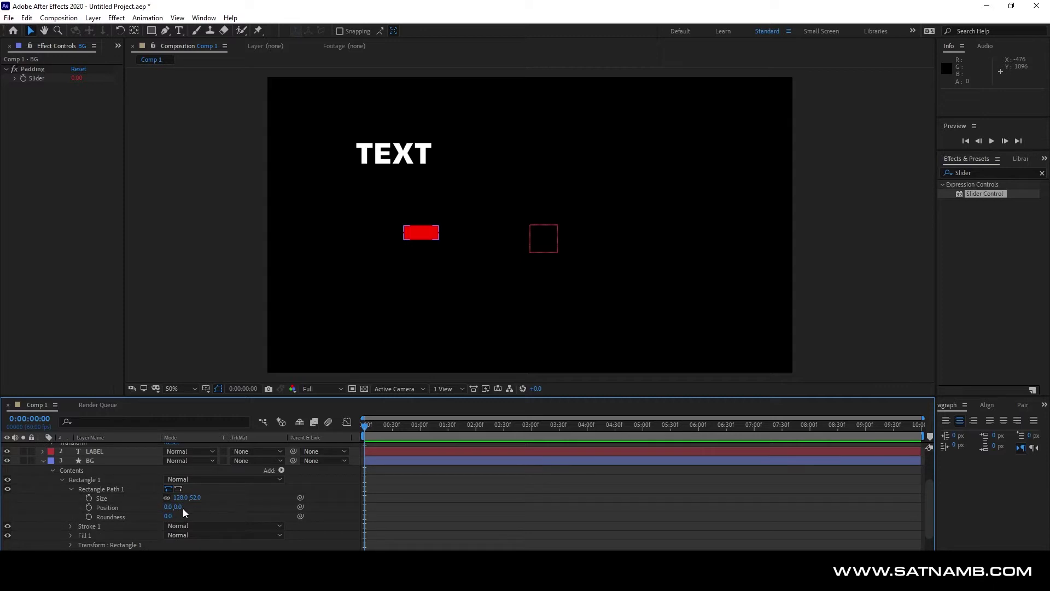
{"action": "left_click", "coordinate": [88, 498], "text": "alt"}
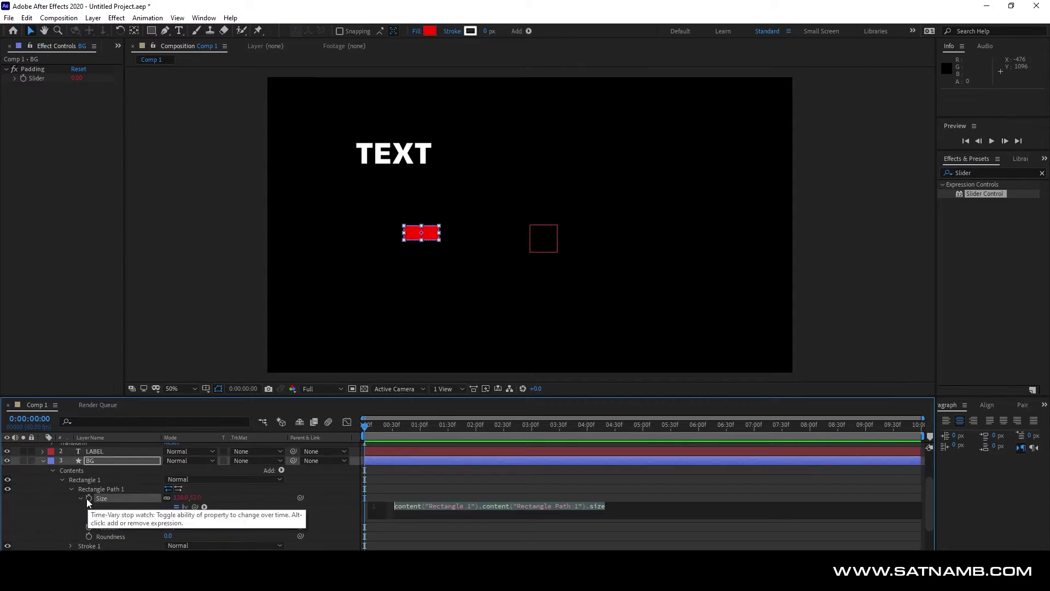
Try starting the Size expression with TITLE = thisComp.
{"action": "type", "text": "Title"}
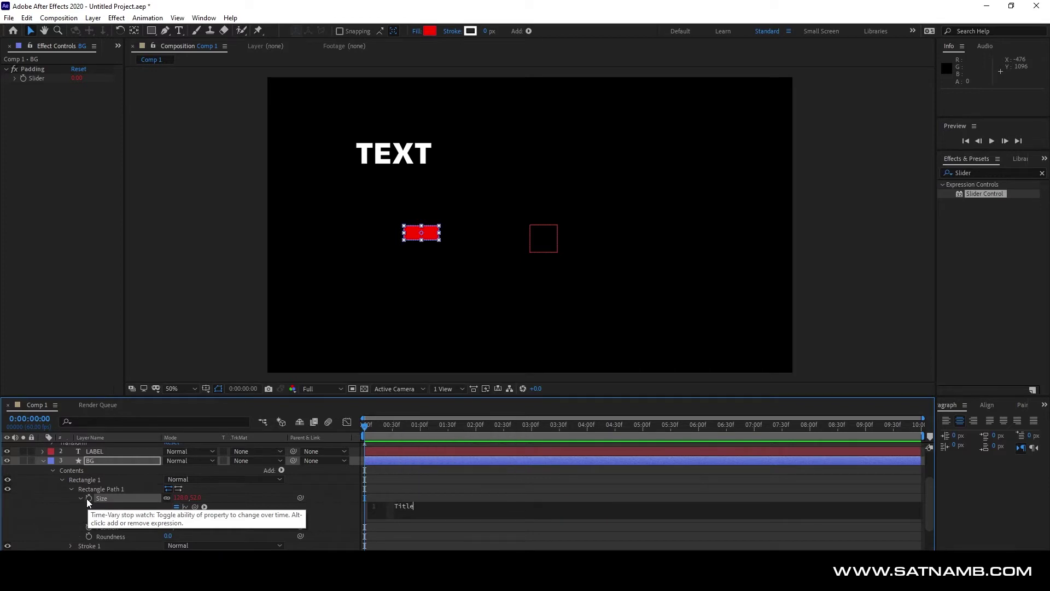
{"action": "key", "text": "BackSpace"}
{"action": "key", "text": "BackSpace"}
{"action": "type", "text": "ITL"}
{"action": "type", "text": "E = this"}
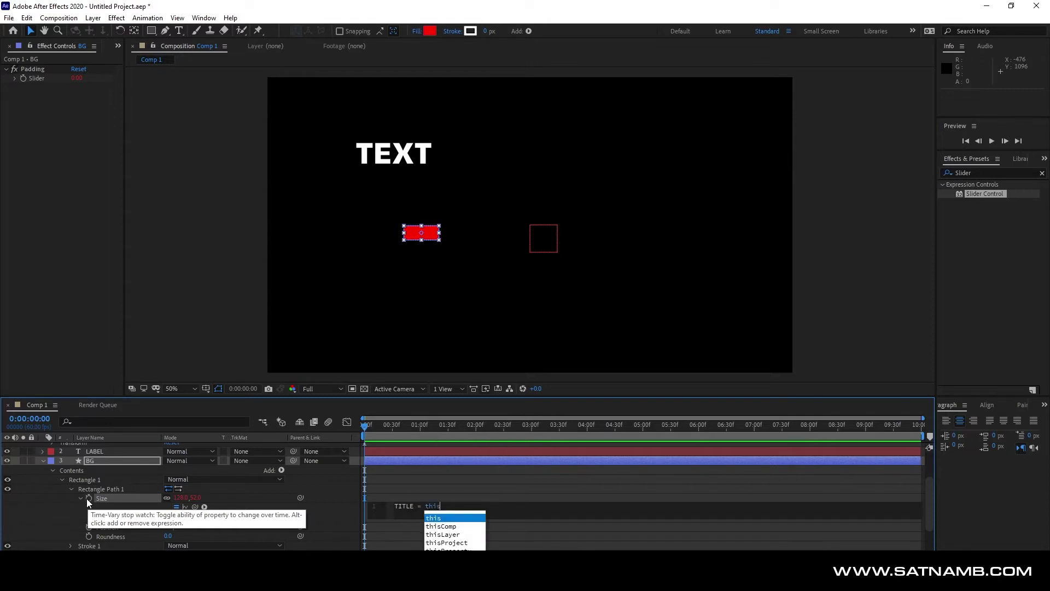
{"action": "key", "text": "Down"}
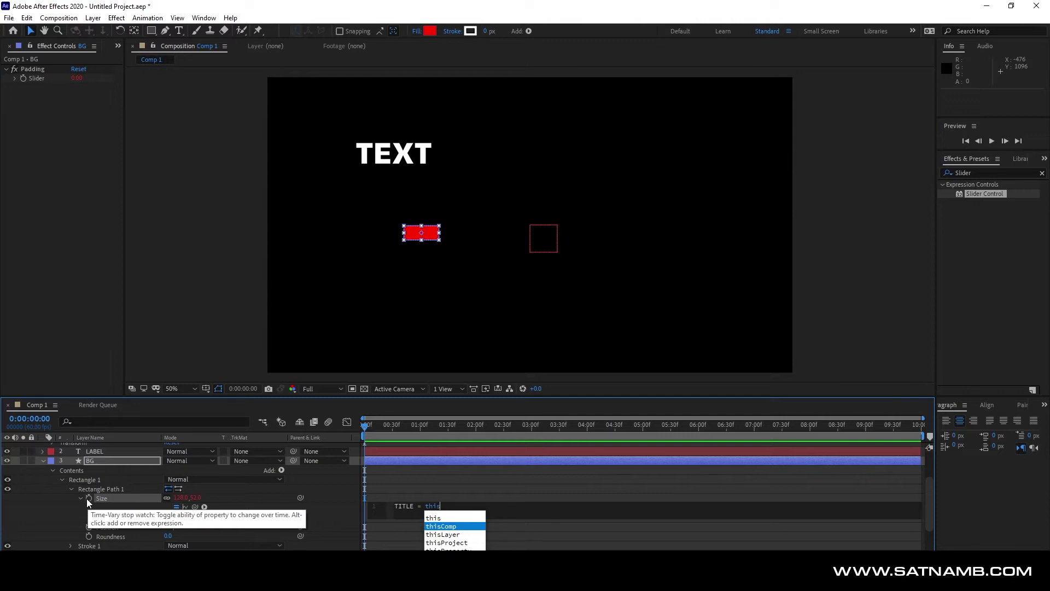
{"action": "key", "text": "Return"}
{"action": "type", "text": "."}
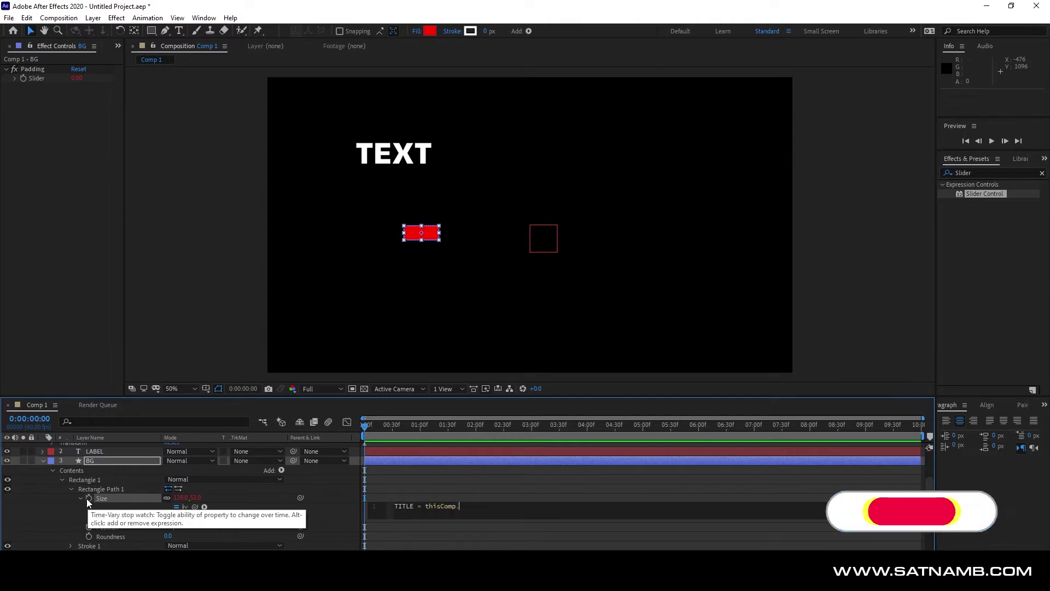
Try extending the Size expression to read the text bounds with layer("LABEL").sourceRectAtTime().
{"action": "type", "text": "lay"}
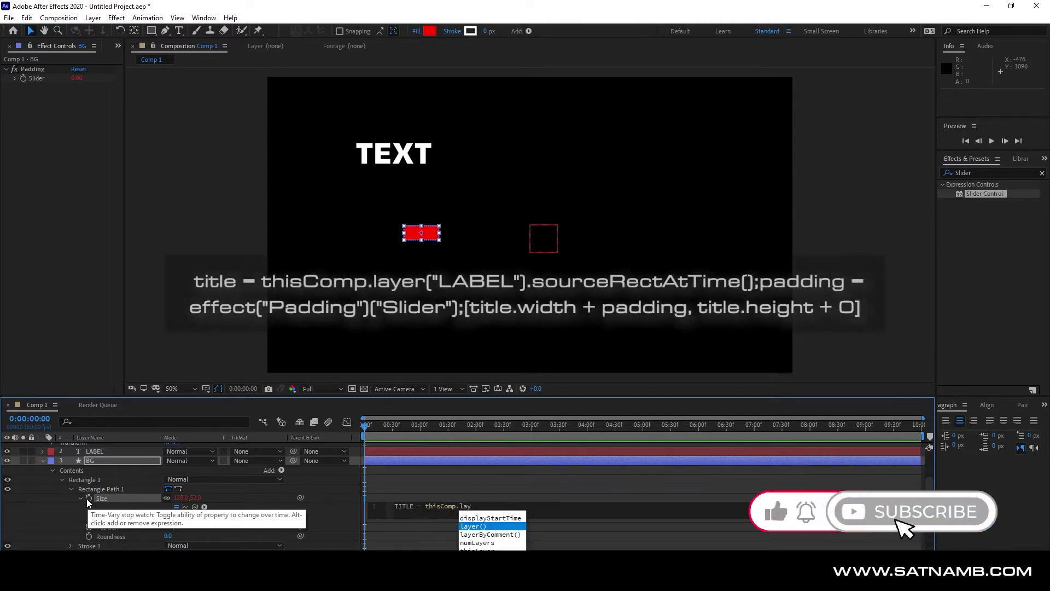
{"action": "key", "text": "Return"}
{"action": "type", "text": "'LABEL').s"}
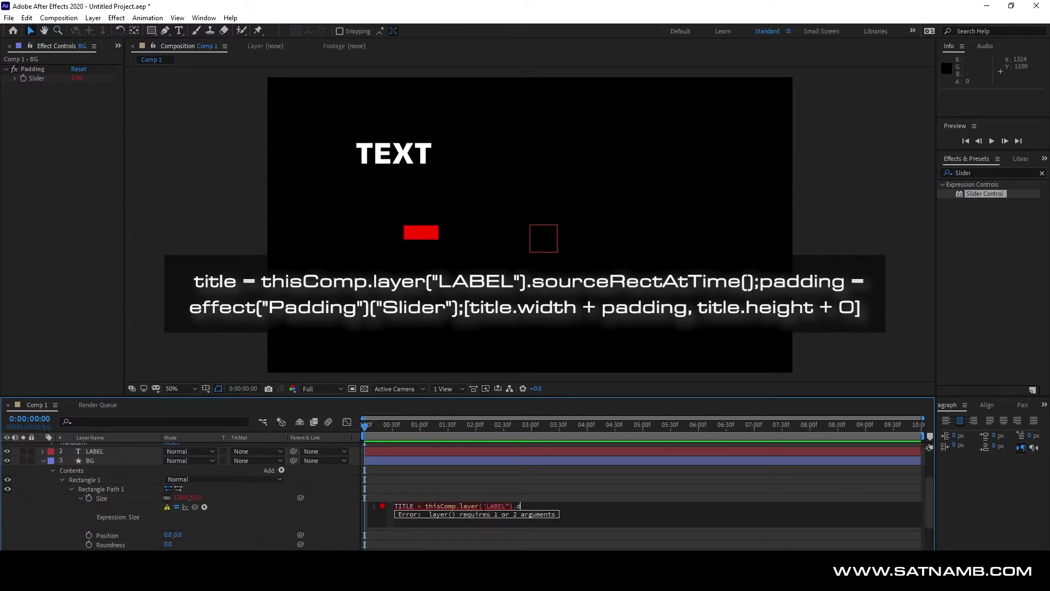
{"action": "key", "text": "BackSpace"}
{"action": "type", "text": "source"}
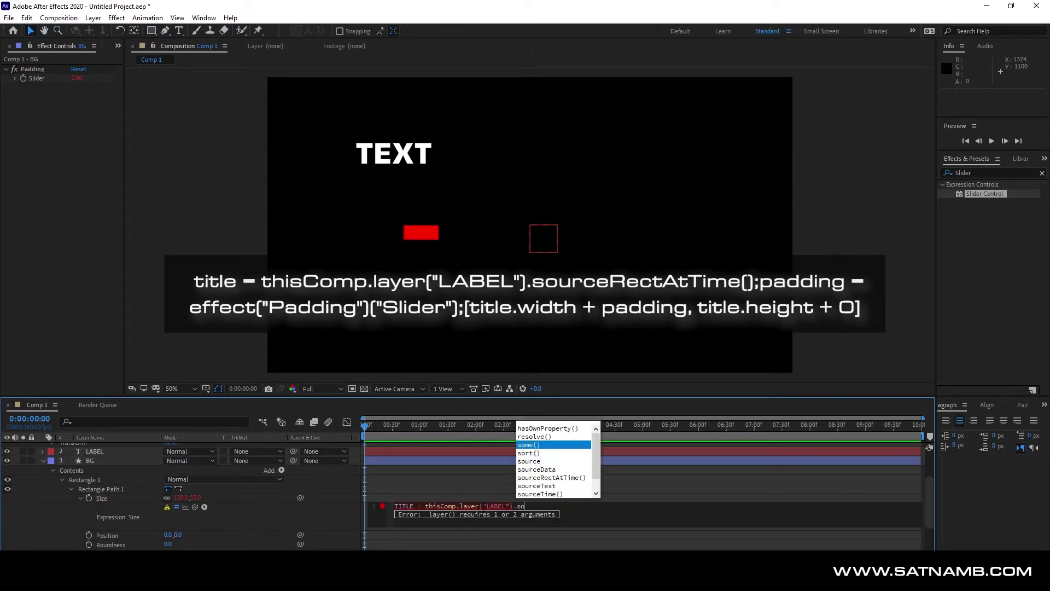
{"action": "key", "text": "Down"}
{"action": "key", "text": "Down"}
{"action": "key", "text": "Return"}
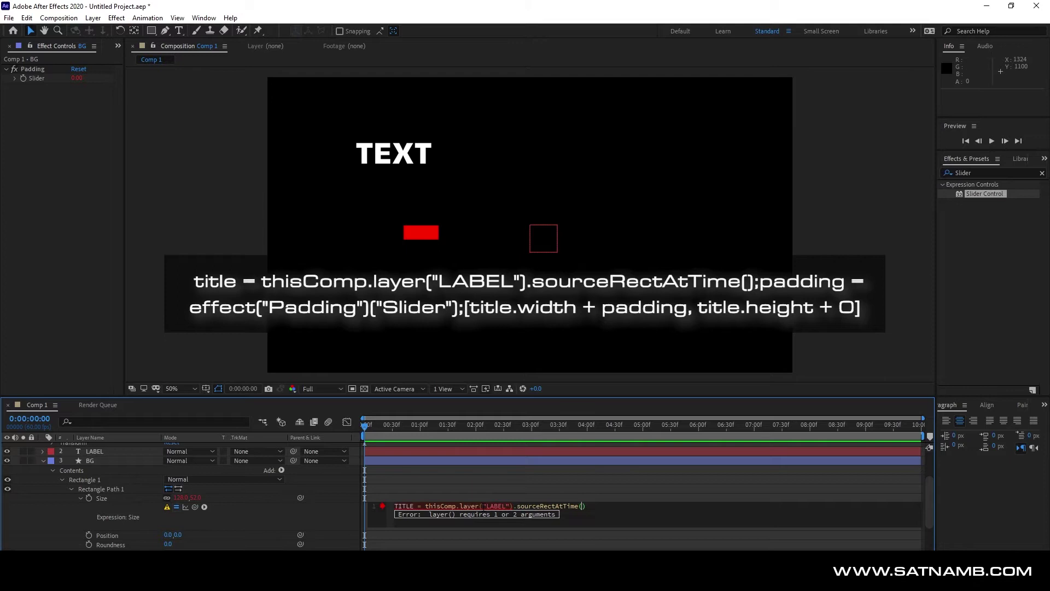
Try adding the padding variable to the Size expression as padding = effect("Padding")("Slider").
{"action": "type", "text": ";padding = effect"}
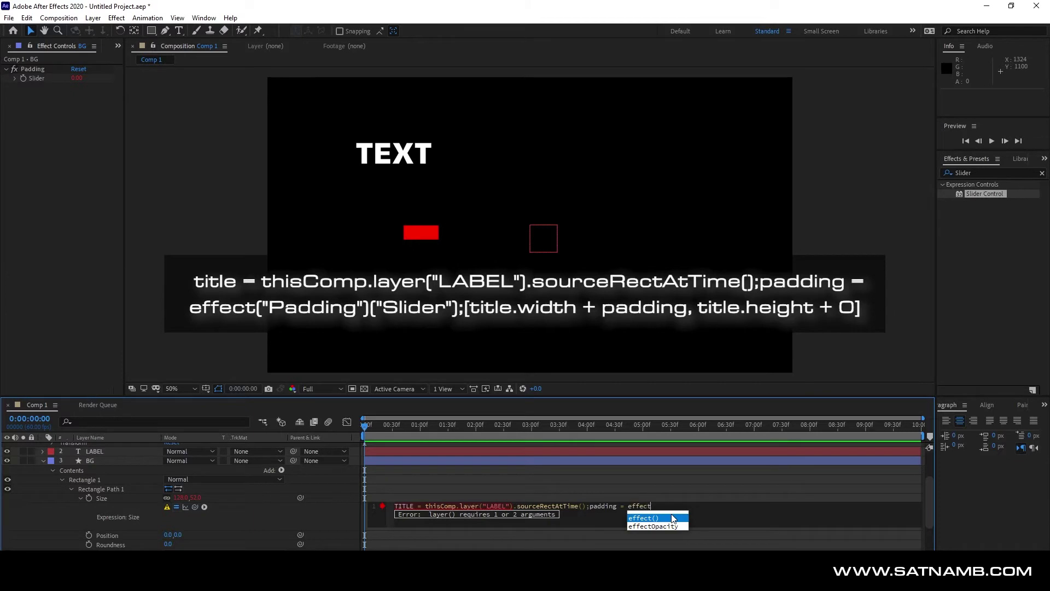
{"action": "left_click", "coordinate": [673, 518]}
{"action": "type", "text": "\"Padding\")"}
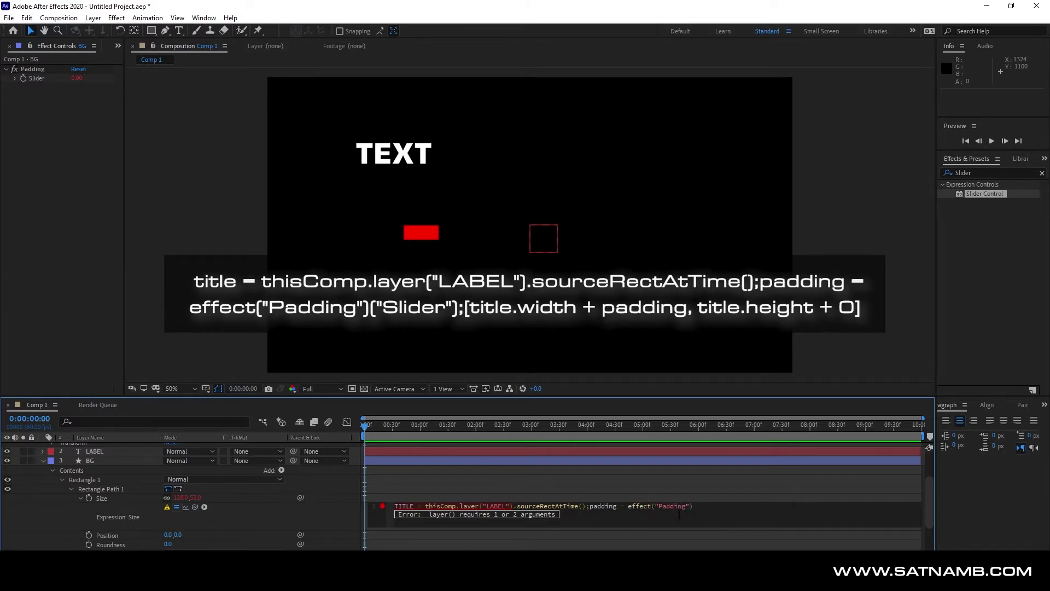
{"action": "type", "text": "(\"S"}
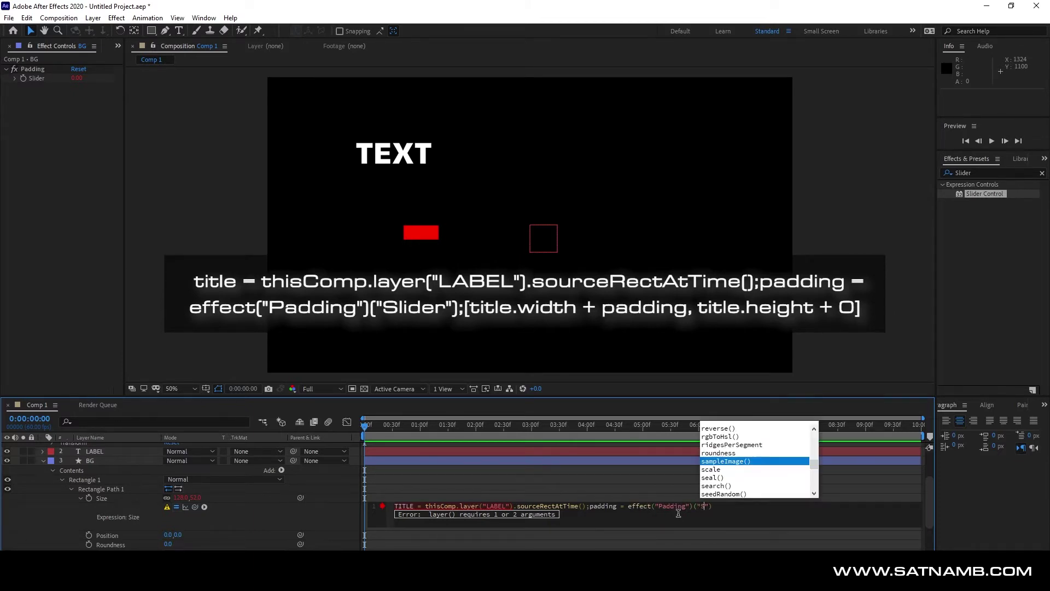
{"action": "type", "text": "li"}
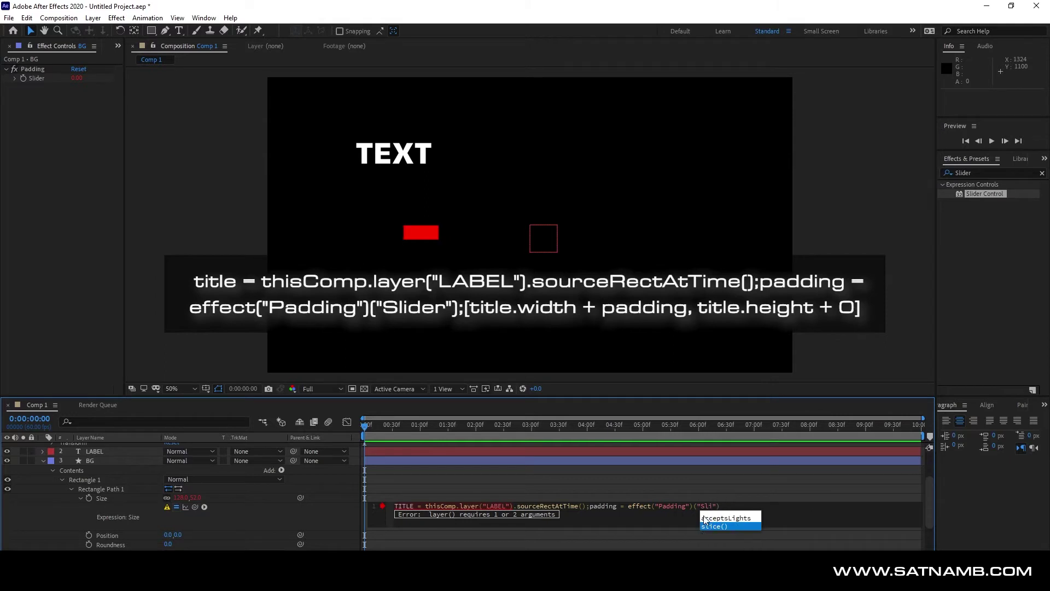
{"action": "type", "text": "der\")"}
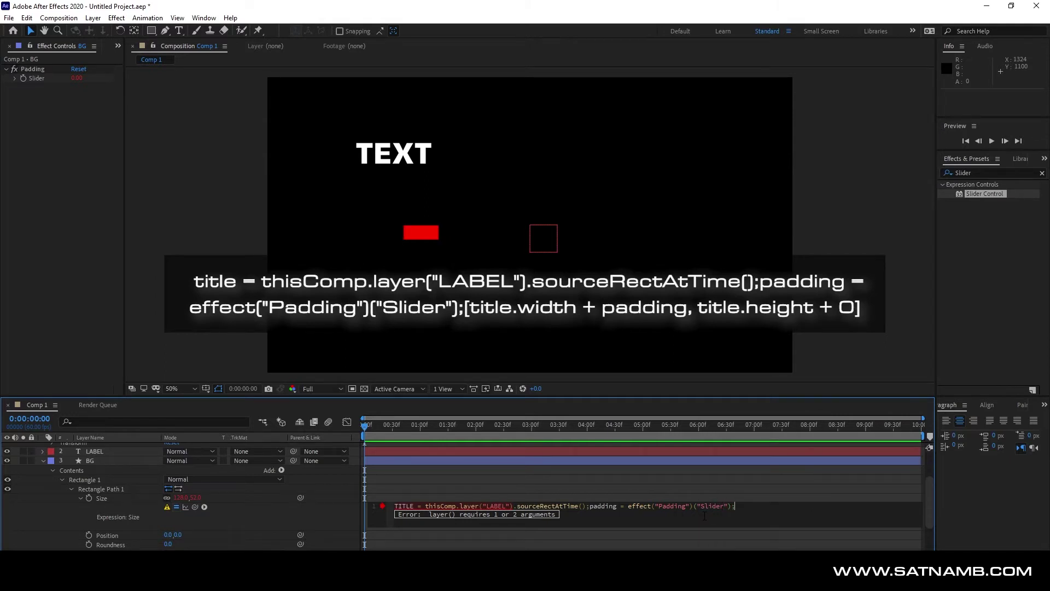
Try completing the Size expression with [title.width+Padding, title.height+0] and apply it.
{"action": "type", "text": ";[title.width+Padding, title."}
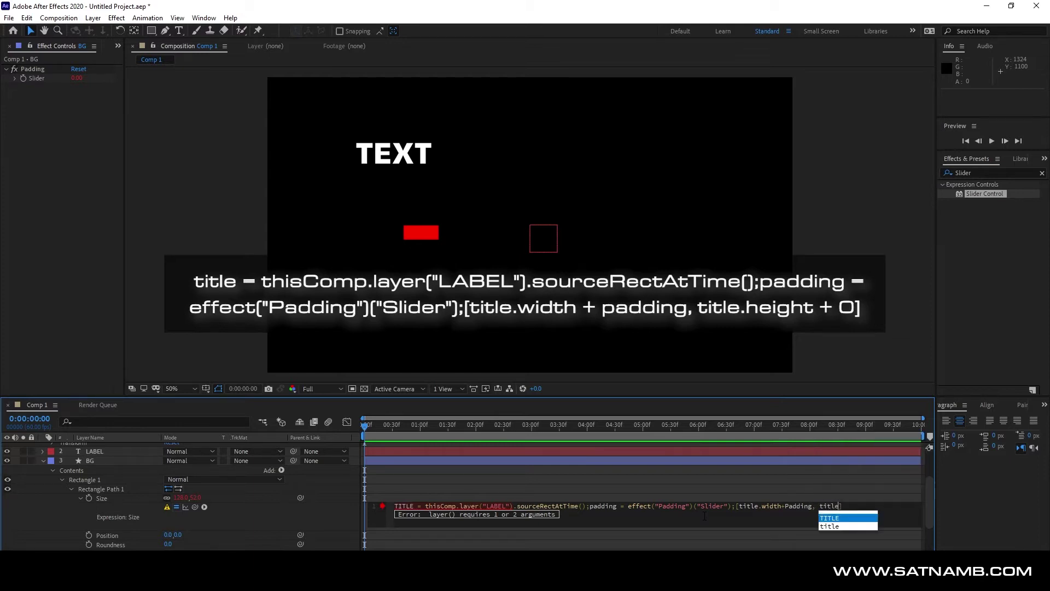
{"action": "type", "text": "height"}
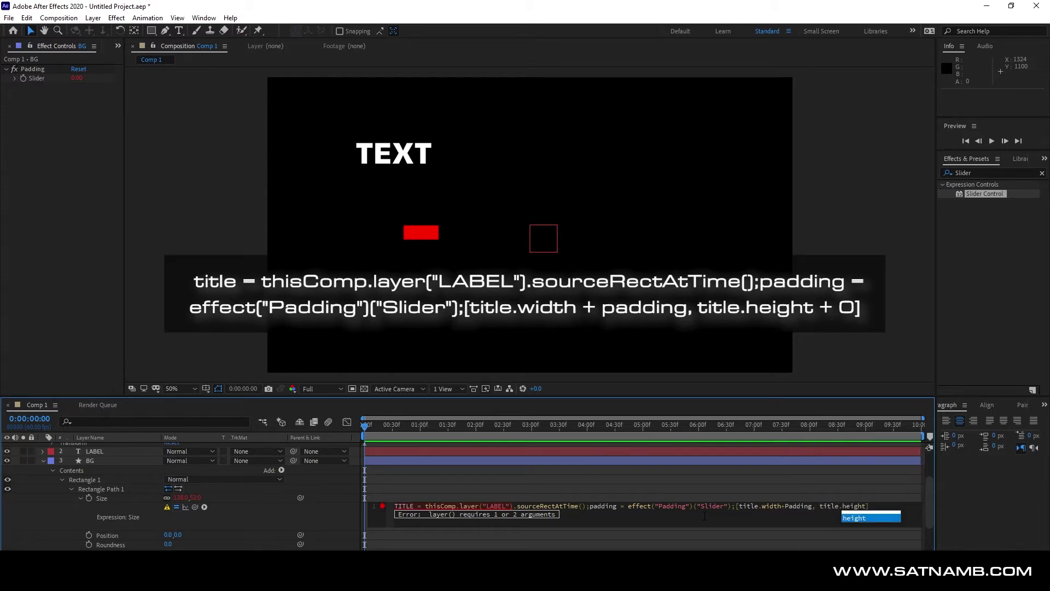
{"action": "type", "text": "+0"}
{"action": "left_click", "coordinate": [423, 497]}
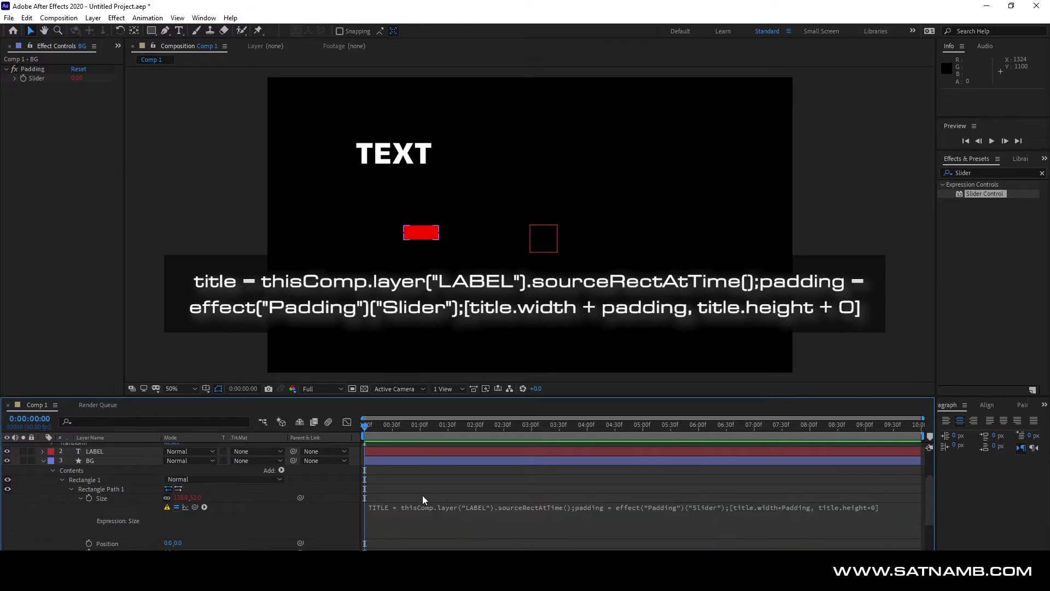
Replace the Size expression with title = thisComp.layer("LABEL").sourceRectAtTime();padding = effect("Padding")("Slider");[title.width + padding, title.height + 20].
{"action": "left_click", "coordinate": [421, 509]}
{"action": "key", "text": "ctrl+a"}
{"action": "key", "text": "ctrl+v"}
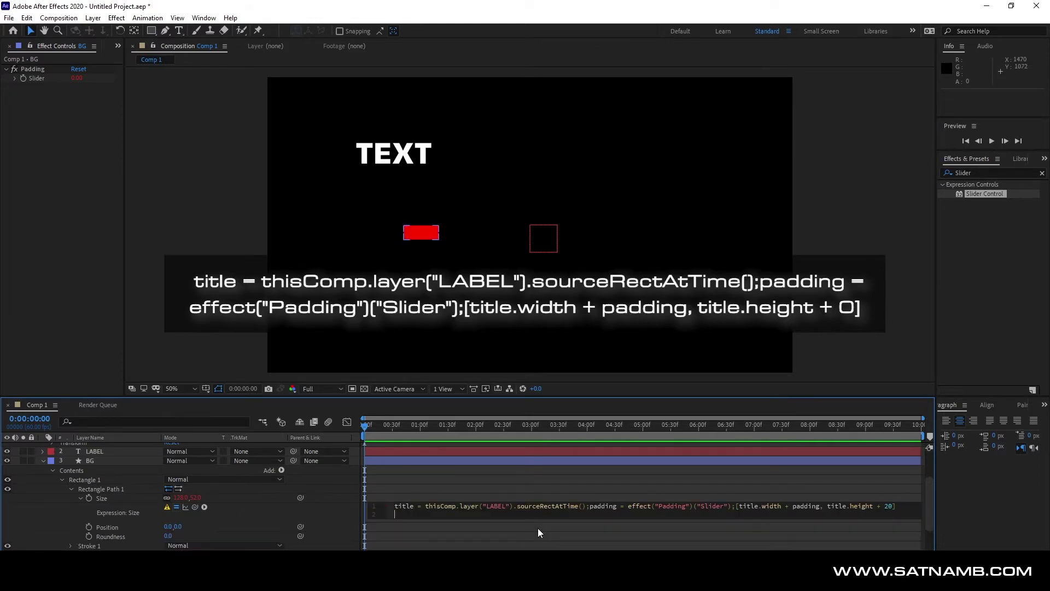
{"action": "left_click", "coordinate": [537, 528]}
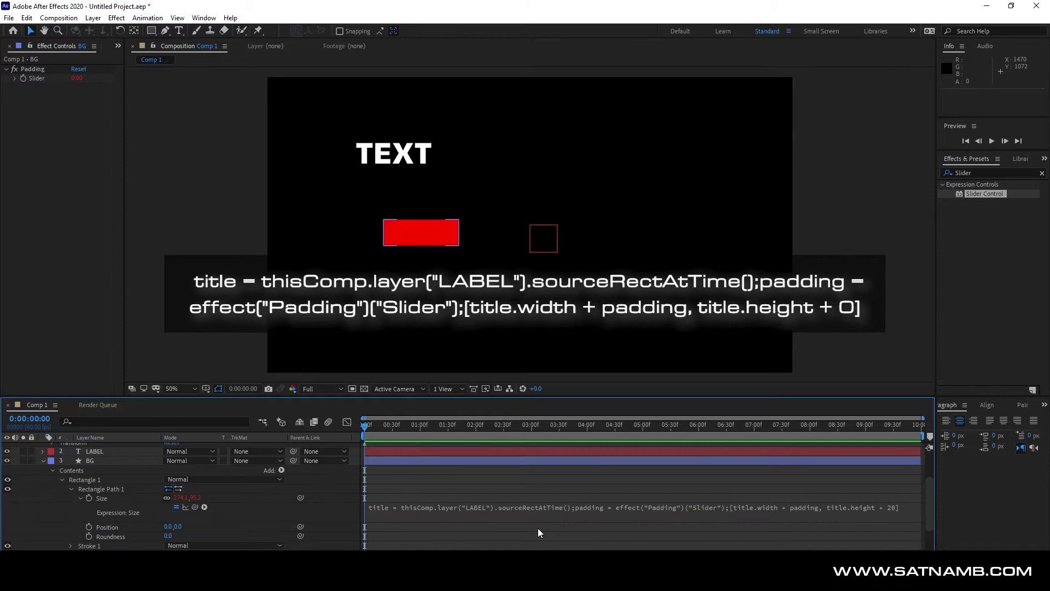
{"action": "left_click", "coordinate": [530, 517]}
{"action": "key", "text": "ctrl+c"}
{"action": "left_click", "coordinate": [557, 478]}
Collapse the layer properties and set the Controller layer's Padding slider to 237.
{"action": "left_click", "coordinate": [42, 460]}
{"action": "left_click", "coordinate": [41, 448]}
{"action": "left_click", "coordinate": [104, 448]}
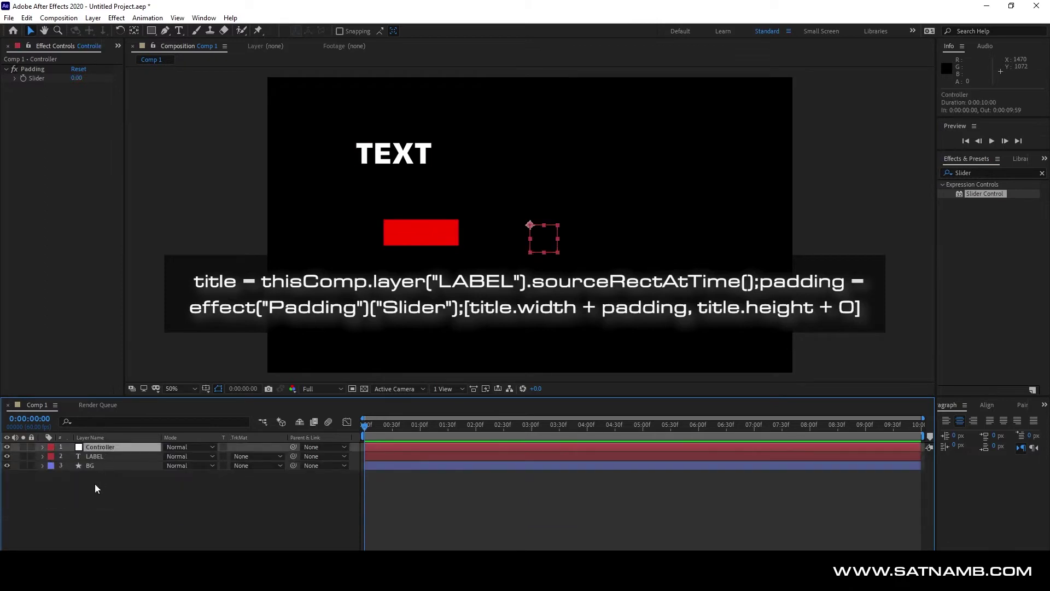
{"action": "left_click_drag", "start_coordinate": [77, 78], "coordinate": [178, 102]}
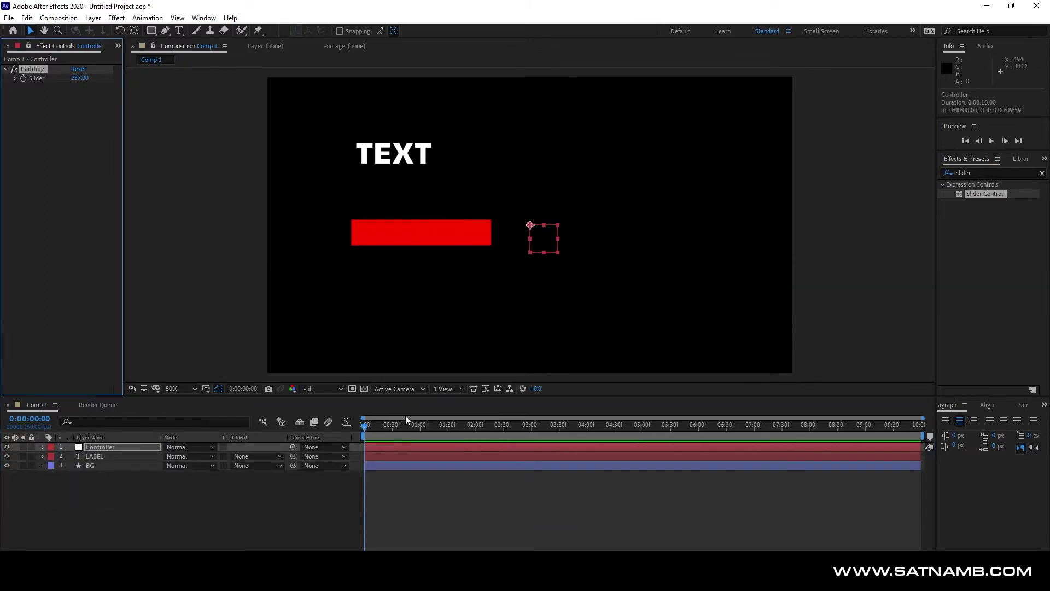
Centre the BG layer horizontally and vertically in the composition.
{"action": "left_click", "coordinate": [107, 454]}
{"action": "left_click", "coordinate": [107, 449]}
{"action": "left_click", "coordinate": [107, 454]}
{"action": "left_click", "coordinate": [113, 467]}
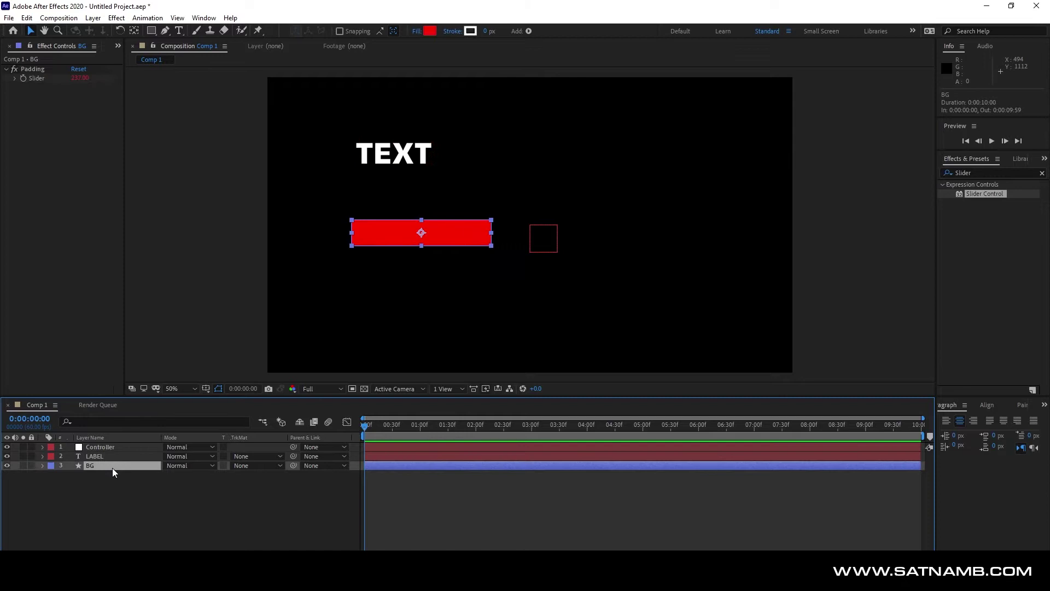
{"action": "left_click", "coordinate": [987, 404]}
{"action": "left_click", "coordinate": [967, 432]}
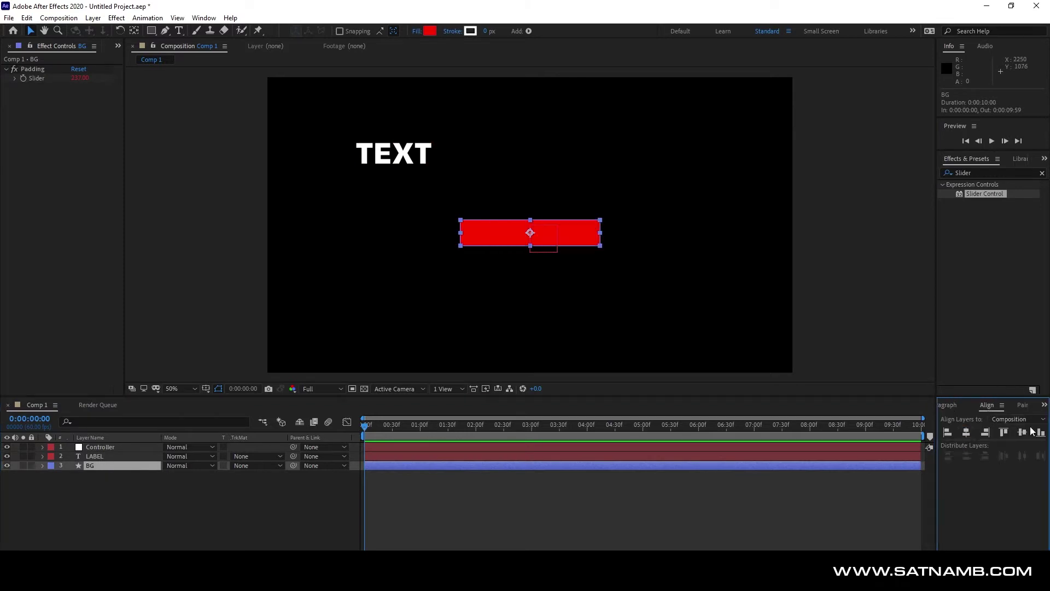
{"action": "left_click", "coordinate": [1023, 432]}
Centre the LABEL text layer horizontally and vertically in the composition, over the BG box.
{"action": "left_click", "coordinate": [419, 167]}
{"action": "left_click", "coordinate": [418, 165]}
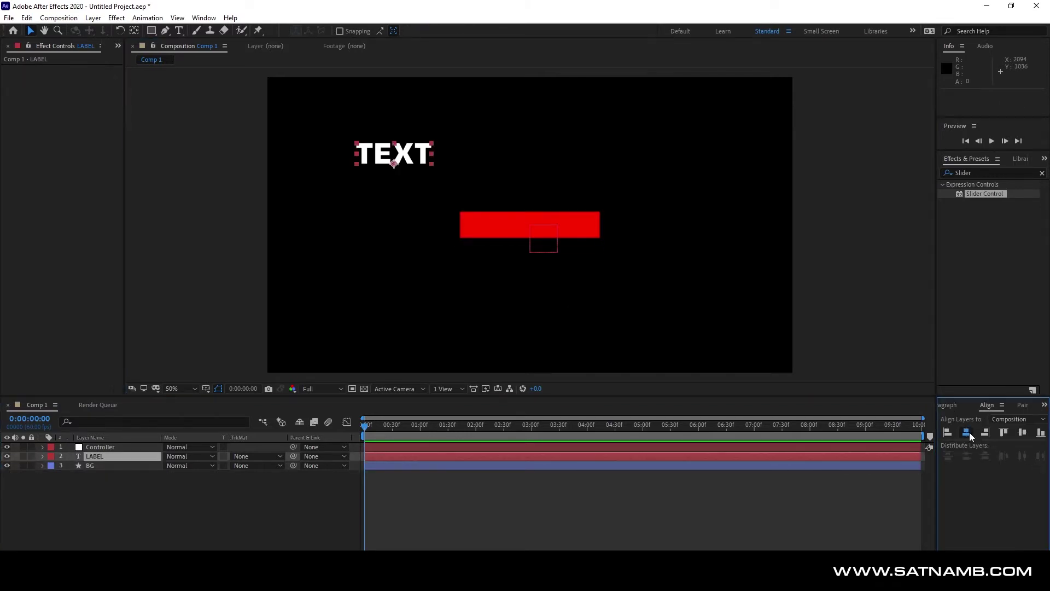
{"action": "left_click", "coordinate": [969, 432]}
{"action": "left_click", "coordinate": [1022, 433]}
{"action": "left_click", "coordinate": [621, 288]}
{"action": "scroll", "coordinate": [618, 279], "scroll_direction": "up", "scroll_amount": 1}
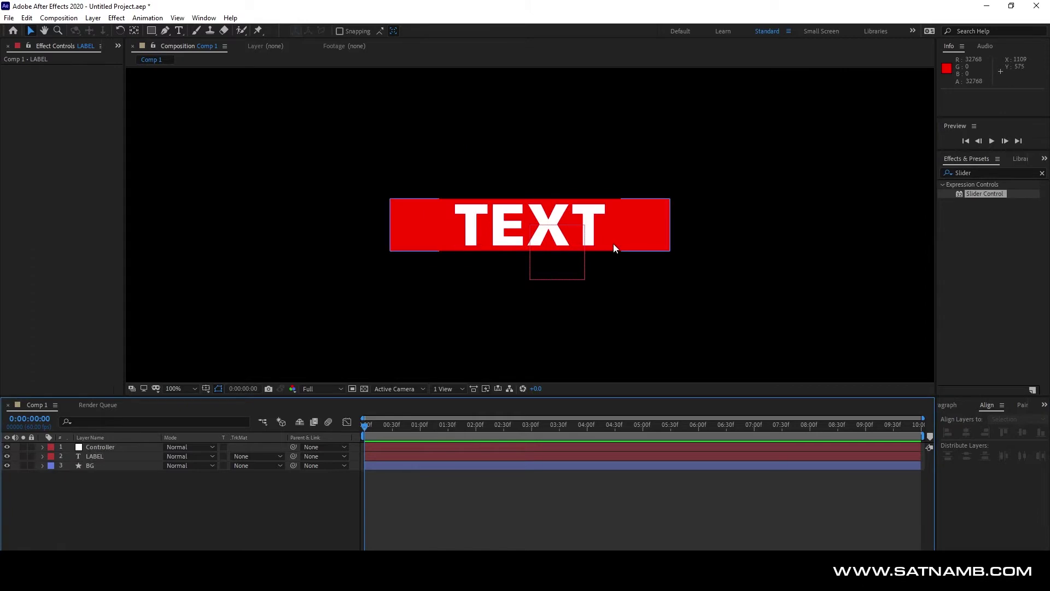
{"action": "scroll", "coordinate": [628, 234], "scroll_direction": "up", "scroll_amount": 1}
{"action": "scroll", "coordinate": [628, 230], "scroll_direction": "down", "scroll_amount": 1}
Draw an L-shaped path below the label with the Pen tool on a new shape layer.
{"action": "left_click", "coordinate": [504, 291]}
{"action": "key", "text": "g"}
{"action": "left_click", "coordinate": [500, 289]}
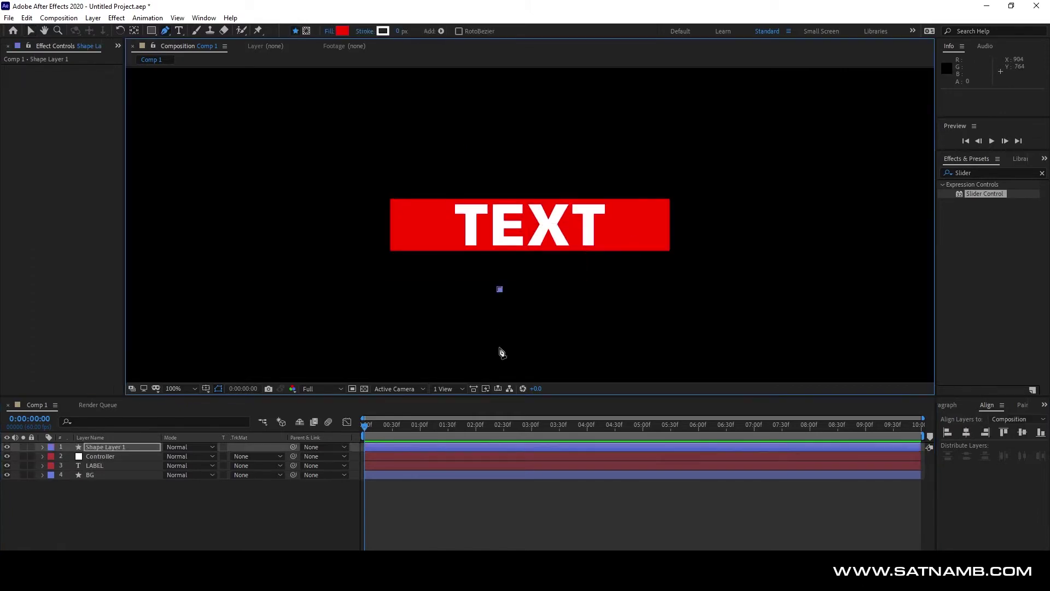
{"action": "left_click", "coordinate": [499, 346]}
{"action": "left_click", "coordinate": [616, 347]}
{"action": "left_click", "coordinate": [500, 289]}
Set the L-shaped path's fill to none and its stroke width to 2 px.
{"action": "left_click", "coordinate": [330, 31]}
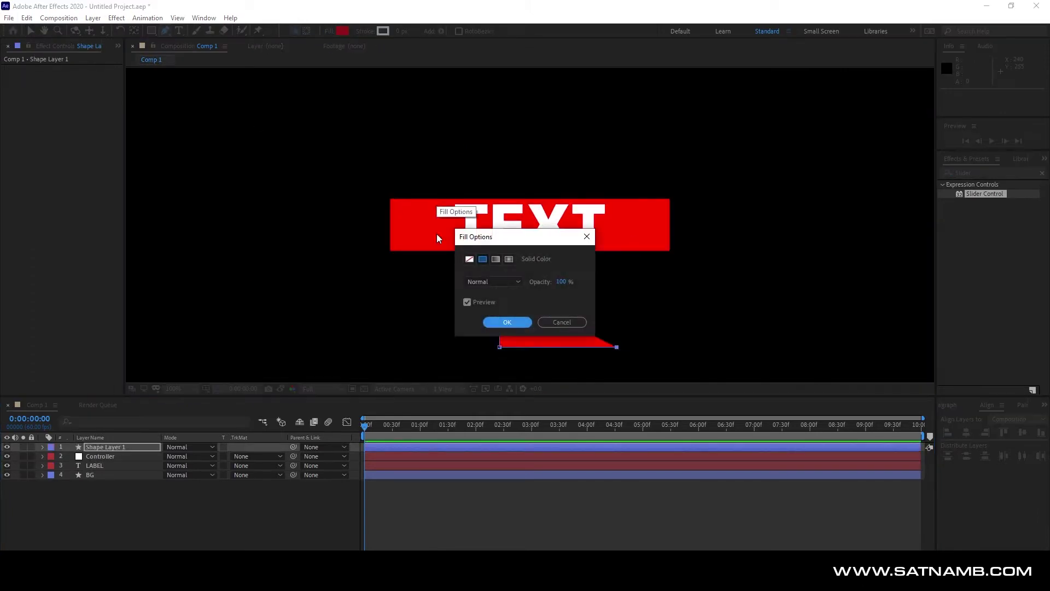
{"action": "left_click", "coordinate": [469, 258]}
{"action": "left_click", "coordinate": [506, 321]}
{"action": "left_click", "coordinate": [398, 31]}
{"action": "type", "text": "2"}
{"action": "left_click", "coordinate": [438, 503]}
{"action": "left_click_drag", "start_coordinate": [472, 185], "coordinate": [385, 172]}
{"action": "left_click", "coordinate": [30, 32]}
{"action": "left_click", "coordinate": [339, 222]}
{"action": "left_click", "coordinate": [337, 304]}
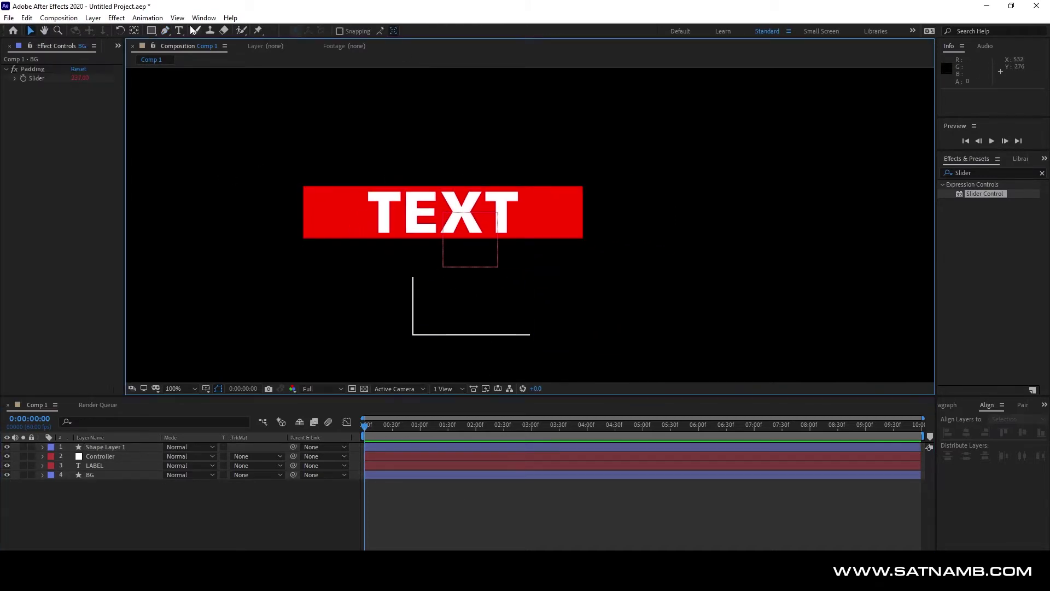
{"action": "key", "text": "g"}
{"action": "key", "text": "v"}
Duplicate the BG layer and set the copy's fill to none with a white stroke.
{"action": "left_click", "coordinate": [106, 446]}
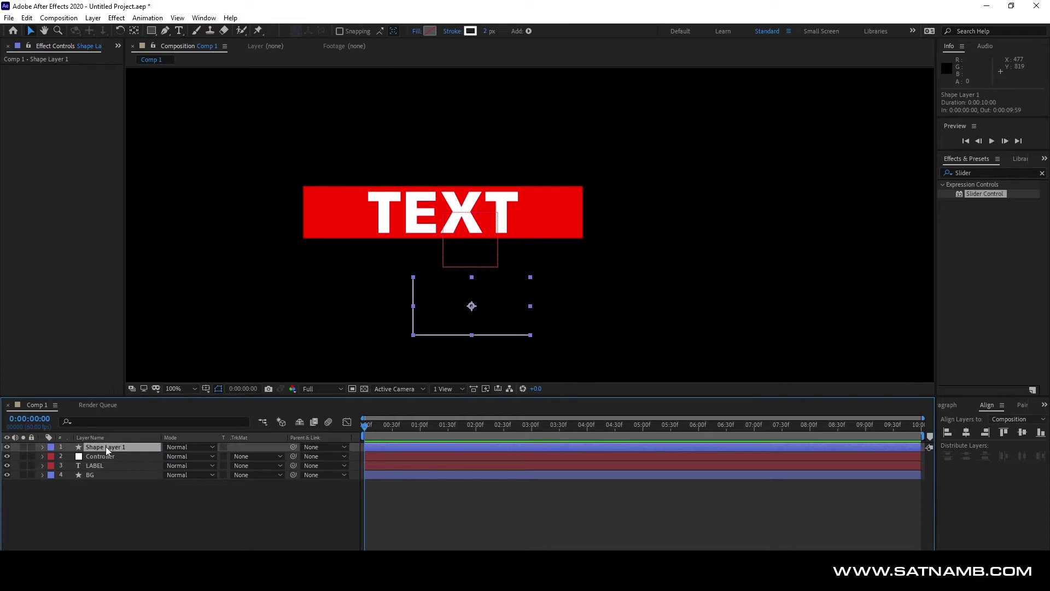
{"action": "left_click", "coordinate": [99, 475]}
{"action": "key", "text": "ctrl+d"}
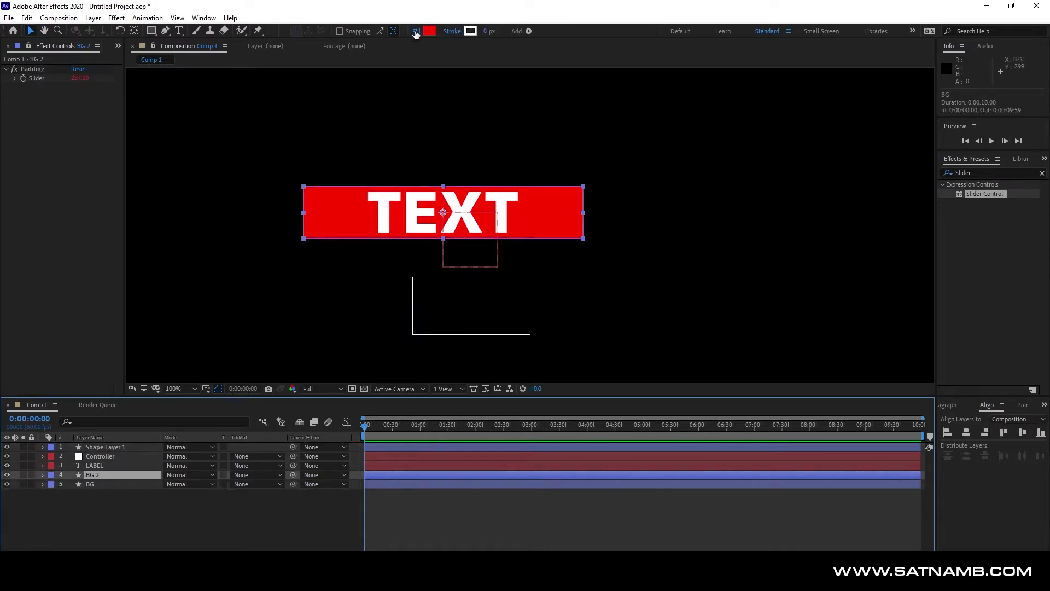
{"action": "left_click", "coordinate": [417, 31]}
{"action": "left_click", "coordinate": [471, 260]}
{"action": "key", "text": "Return"}
{"action": "left_click", "coordinate": [471, 30]}
{"action": "key", "text": "Return"}
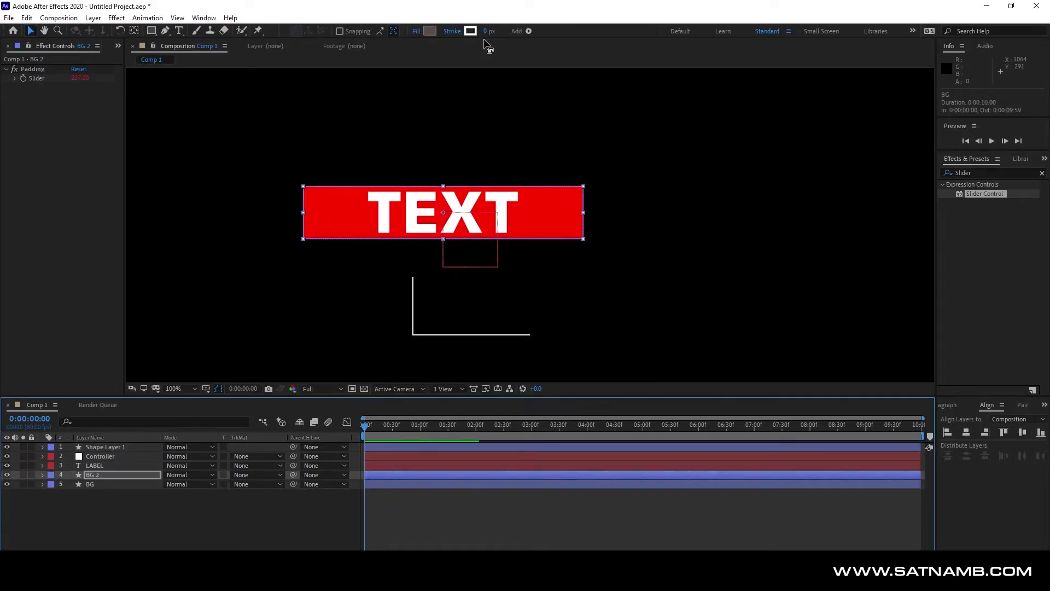
{"action": "left_click", "coordinate": [355, 491]}
{"action": "left_click", "coordinate": [102, 484]}
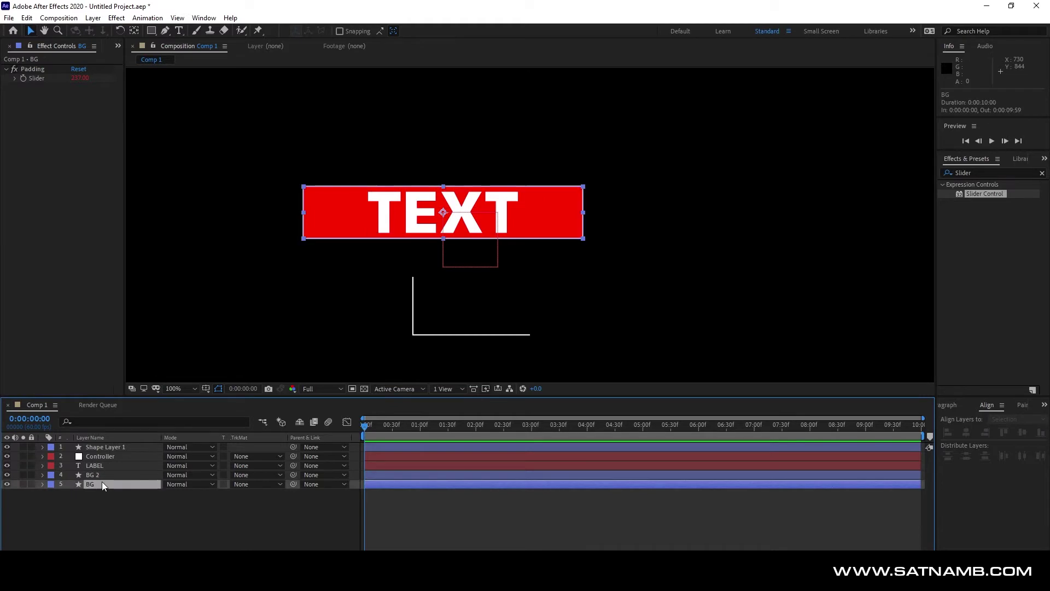
Rename the duplicated box layer as BG Stroke.
{"action": "left_click", "coordinate": [131, 475]}
{"action": "key", "text": "Return"}
{"action": "key", "text": "BackSpace"}
{"action": "type", "text": "Stroke"}
{"action": "key", "text": "Return"}
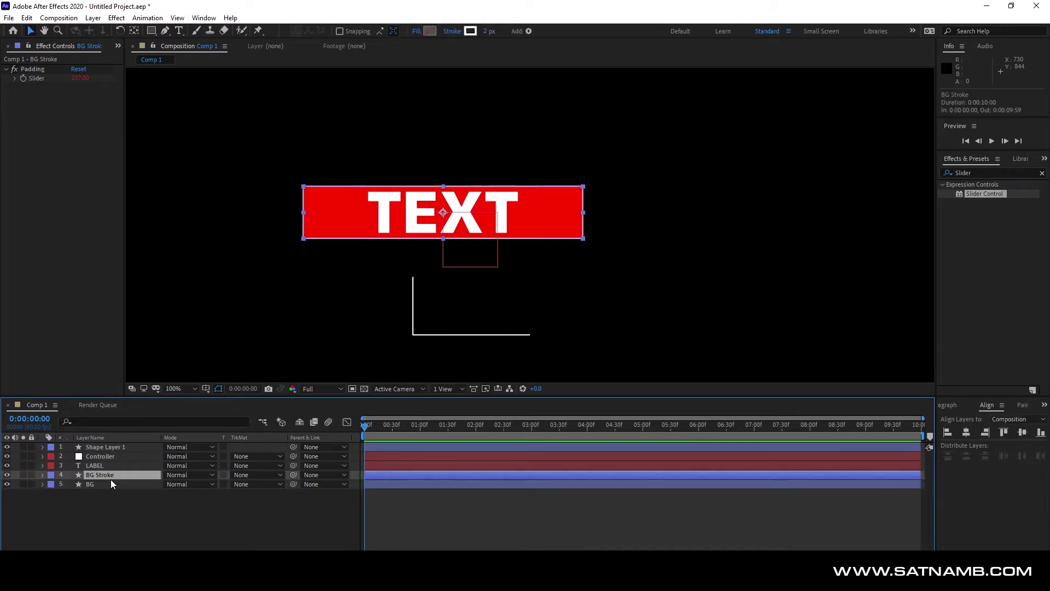
Reduce the Padding slider on the Controller layer to narrow the red box and its outline around the text.
{"action": "left_click", "coordinate": [111, 480]}
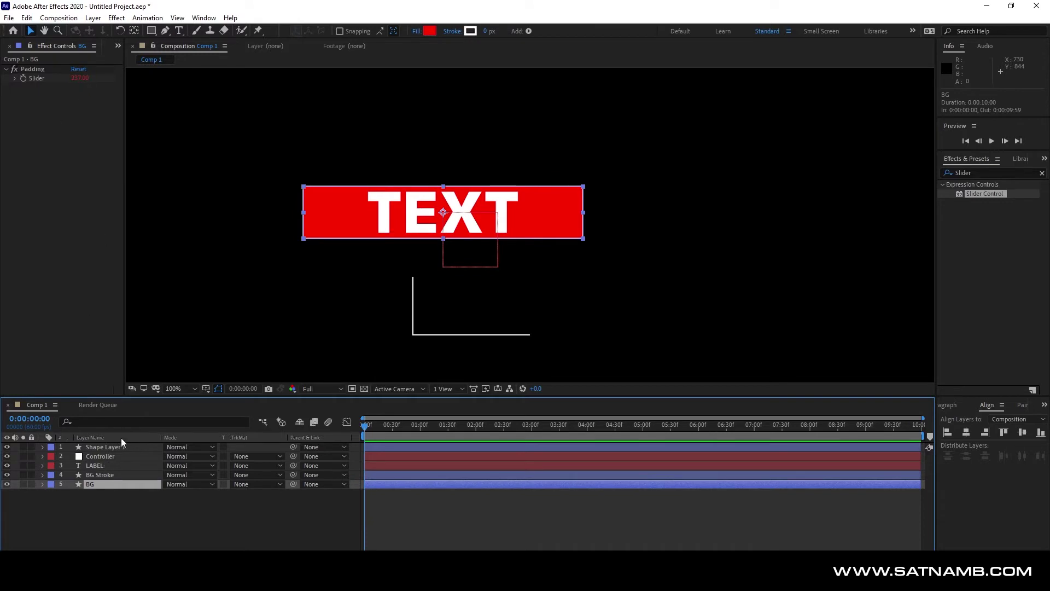
{"action": "left_click", "coordinate": [104, 457]}
{"action": "left_click_drag", "start_coordinate": [82, 79], "coordinate": [76, 157]}
Change the height offset in the BG Stroke rectangle's Size expression, trying 80 before settling on title.height + 40.
{"action": "left_click", "coordinate": [105, 473]}
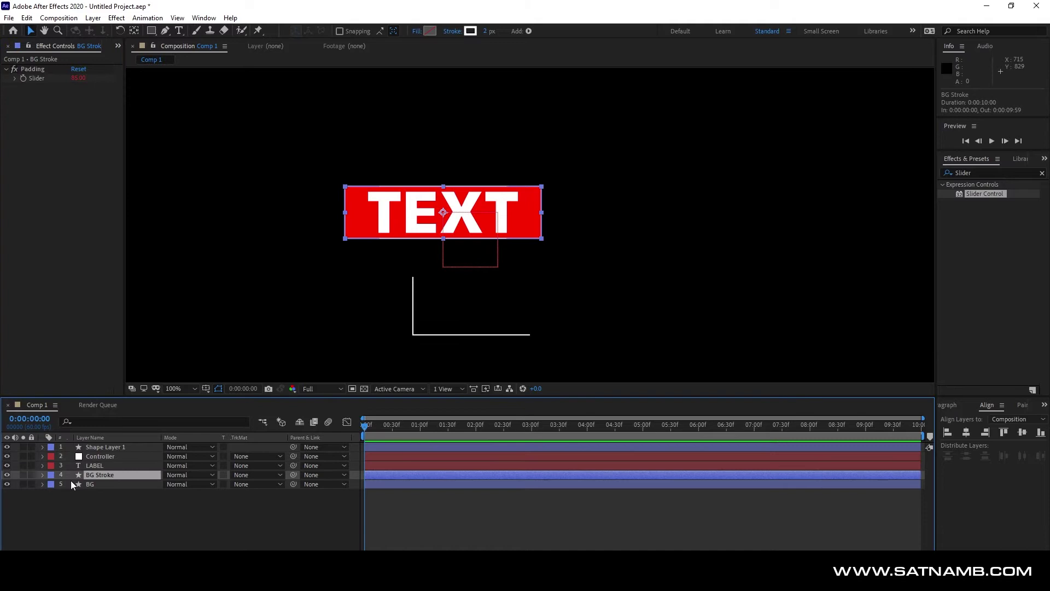
{"action": "left_click", "coordinate": [42, 475]}
{"action": "left_click", "coordinate": [52, 484]}
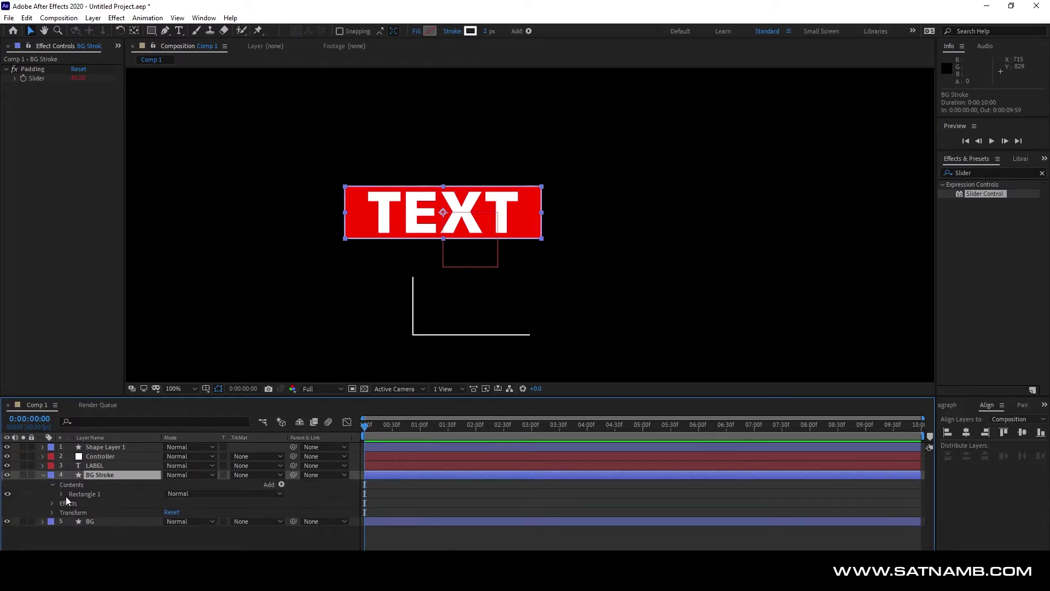
{"action": "left_click", "coordinate": [62, 494]}
{"action": "left_click", "coordinate": [71, 503]}
{"action": "left_click", "coordinate": [89, 512], "text": "alt"}
{"action": "key", "text": "ctrl+v"}
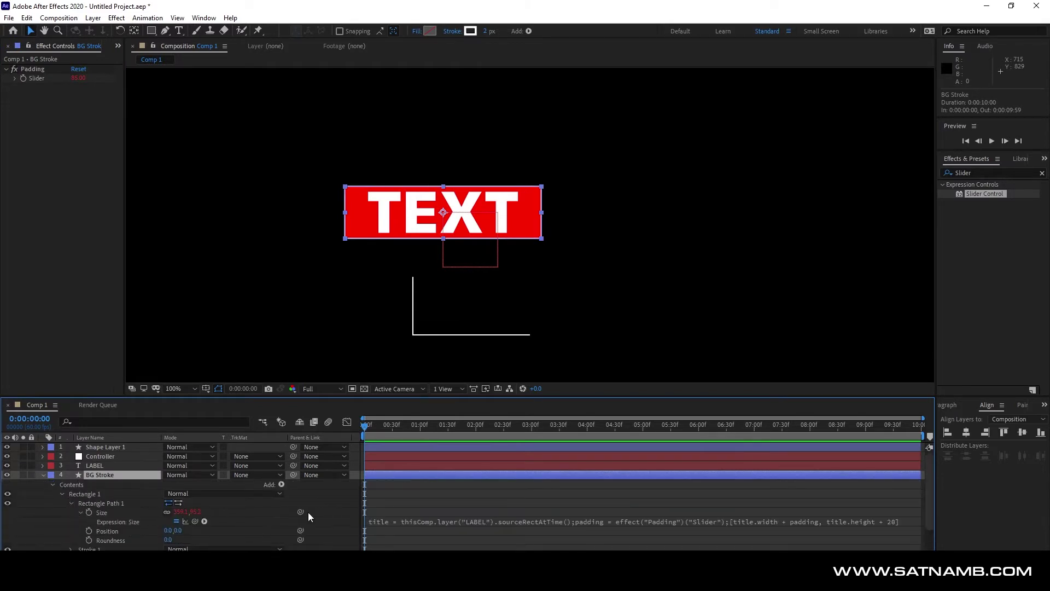
{"action": "left_click", "coordinate": [892, 520]}
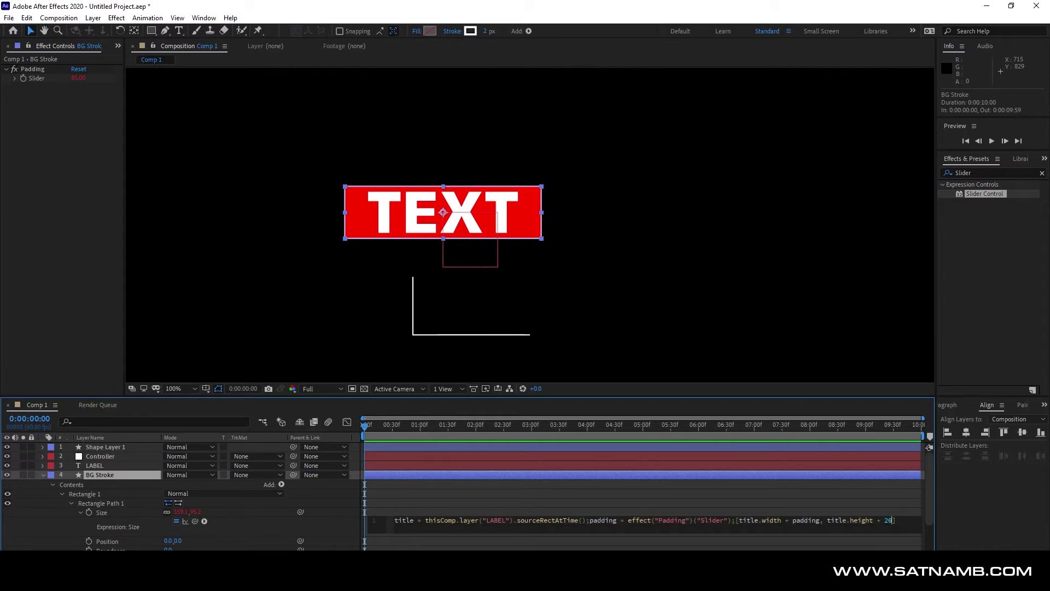
{"action": "type", "text": "80"}
{"action": "key", "text": "KP_Enter"}
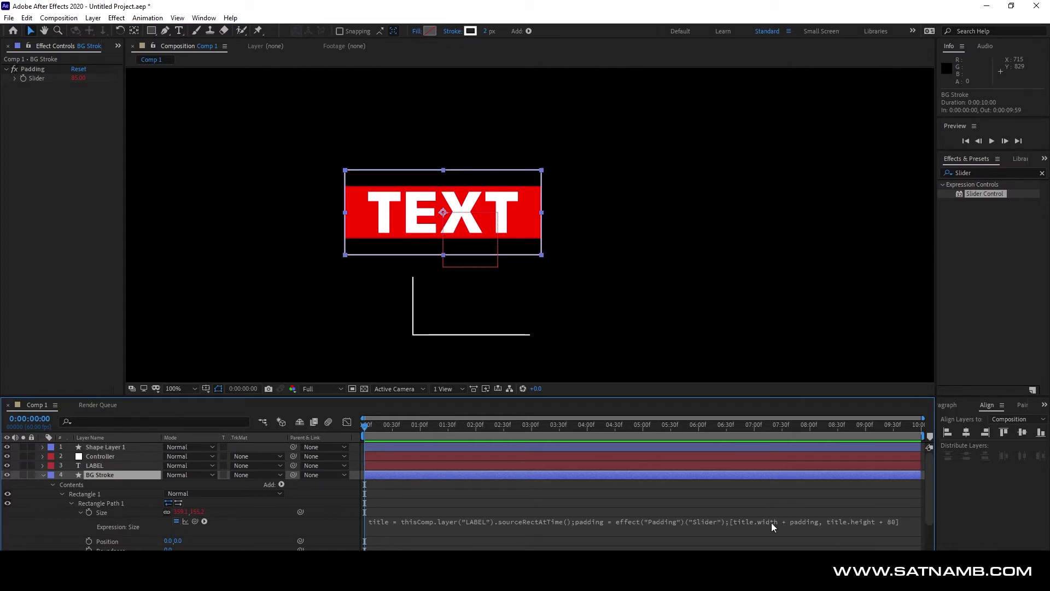
{"action": "left_click", "coordinate": [892, 522]}
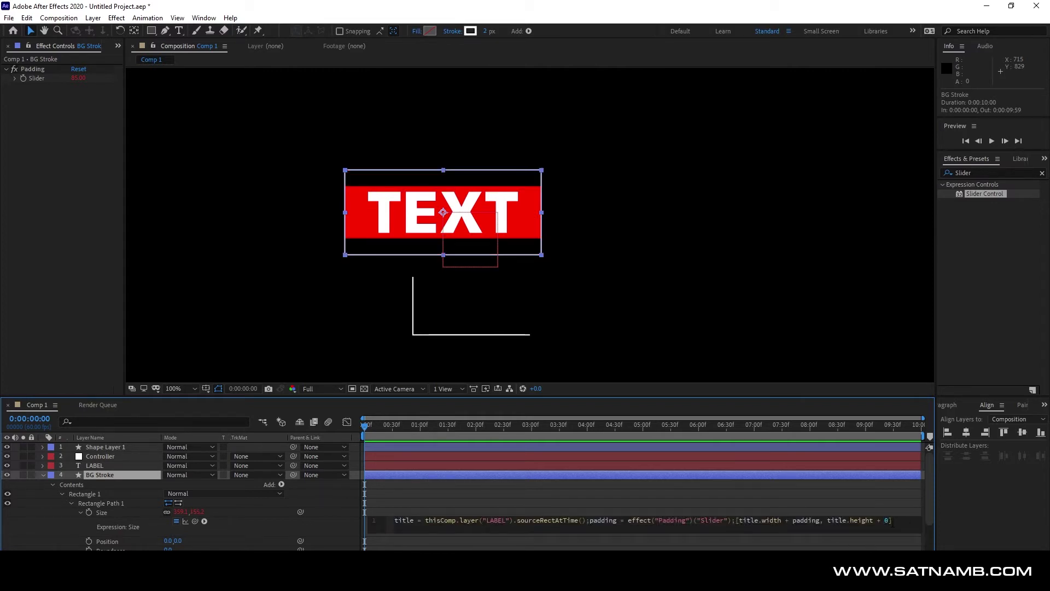
{"action": "type", "text": "4"}
{"action": "key", "text": "KP_Enter"}
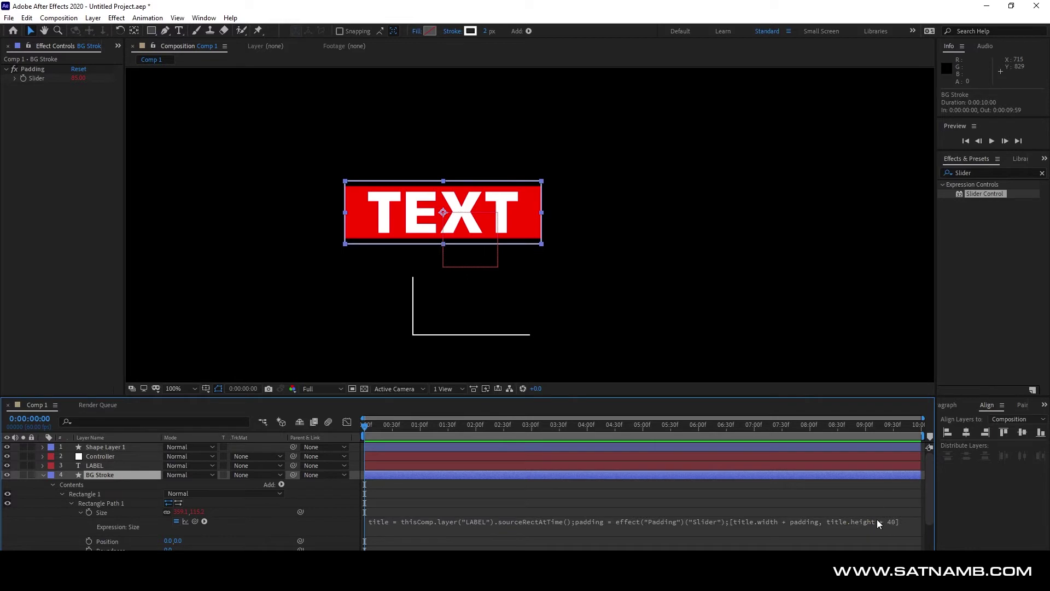
Add a width offset in the BG Stroke rectangle's Size expression, trying padding+40 before settling on padding+20.
{"action": "left_click", "coordinate": [765, 534]}
{"action": "left_click", "coordinate": [819, 523]}
{"action": "type", "text": "+40"}
{"action": "key", "text": "KP_Enter"}
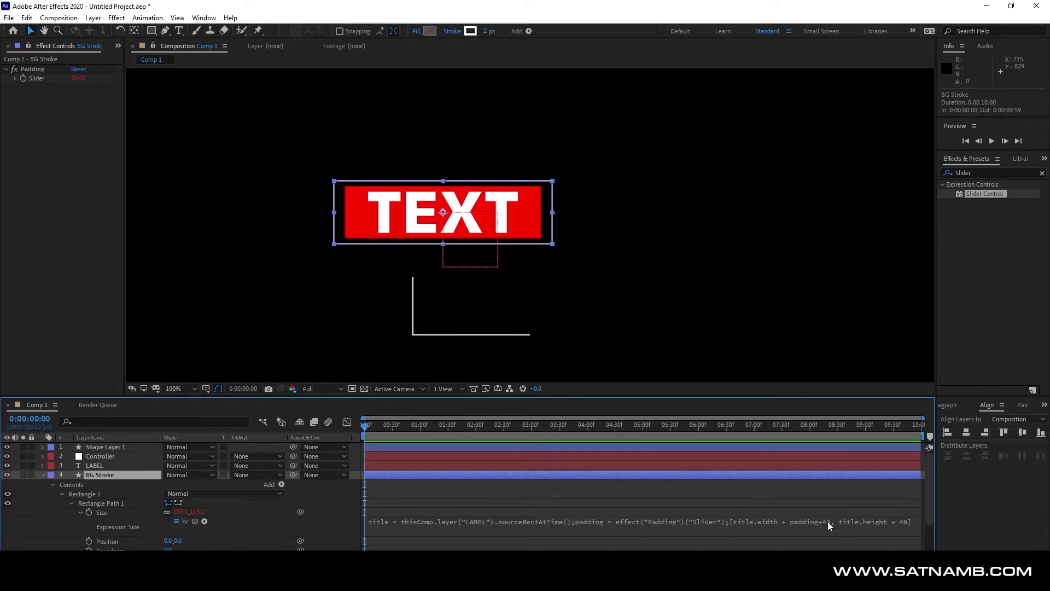
{"action": "left_click", "coordinate": [829, 522]}
{"action": "left_click", "coordinate": [826, 522]}
{"action": "key", "text": "BackSpace"}
{"action": "type", "text": "2"}
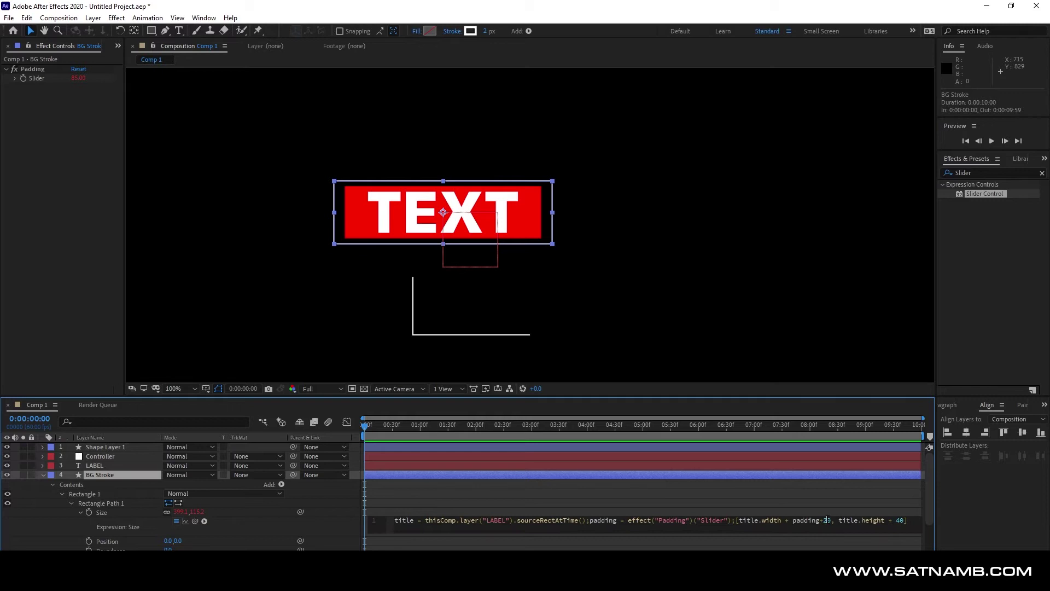
{"action": "key", "text": "KP_Enter"}
{"action": "left_click", "coordinate": [708, 505]}
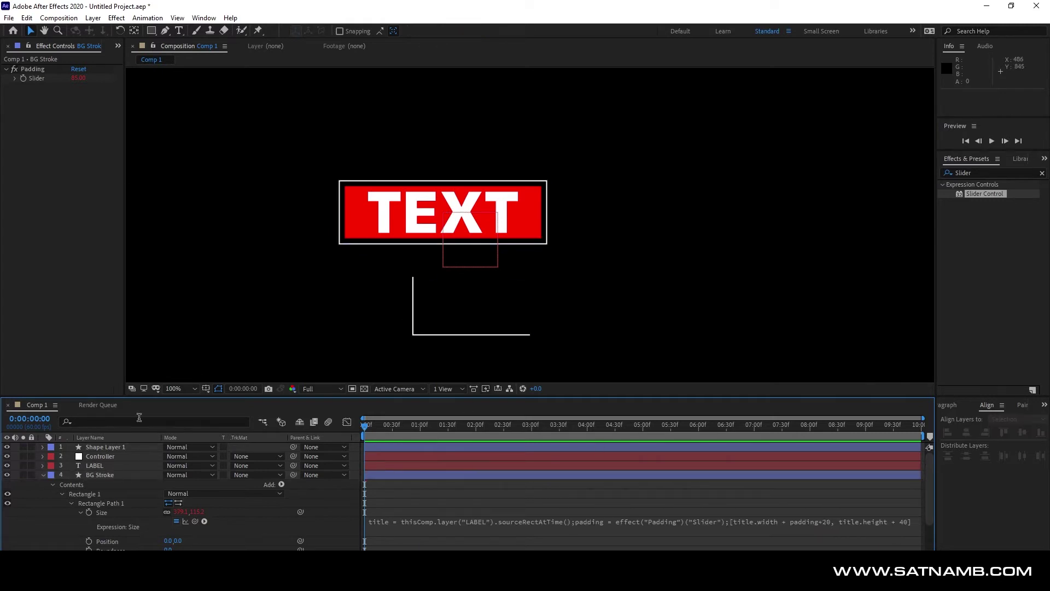
Increase the Padding slider on the Controller layer slightly to widen the box and its outline.
{"action": "left_click", "coordinate": [112, 447]}
{"action": "left_click", "coordinate": [100, 456]}
{"action": "left_click_drag", "start_coordinate": [77, 77], "coordinate": [106, 100]}
{"action": "left_click", "coordinate": [107, 101]}
Replace the LABEL layer's text, trying CHANGE TEXT as a test before setting it to SATNAMB.
{"action": "left_click", "coordinate": [112, 447]}
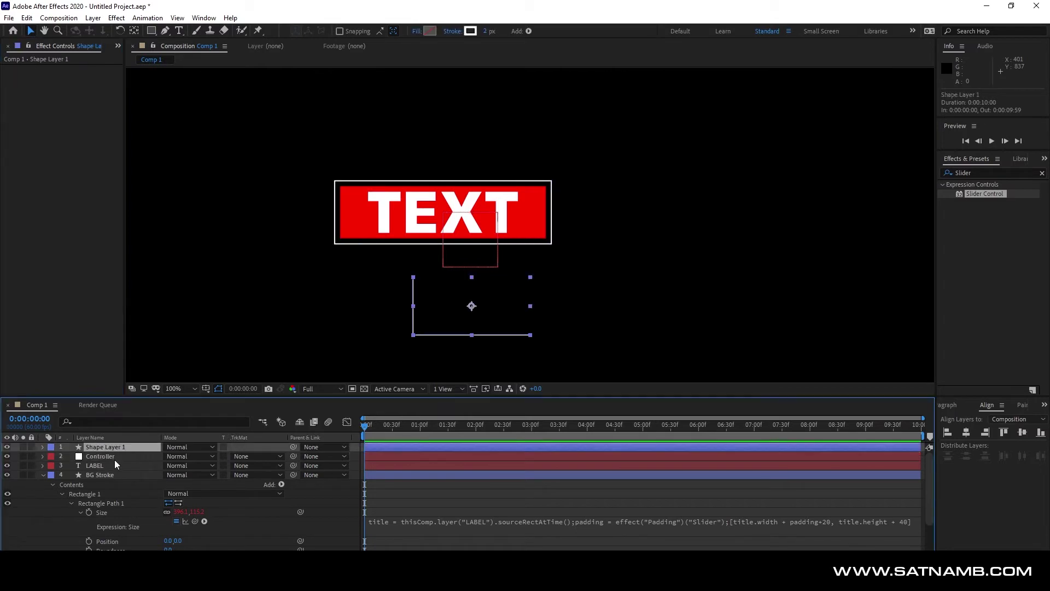
{"action": "left_click", "coordinate": [113, 465]}
{"action": "key", "text": "ctrl+t"}
{"action": "left_click", "coordinate": [396, 218]}
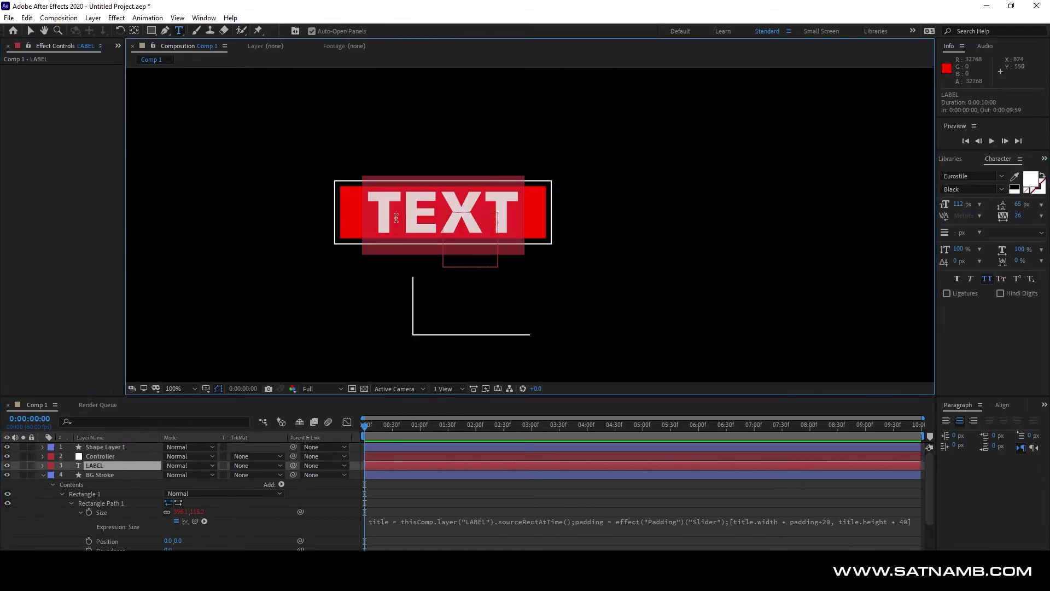
{"action": "type", "text": "CHANGE TEXT"}
{"action": "key", "text": "BackSpace"}
{"action": "key", "text": "ctrl+a"}
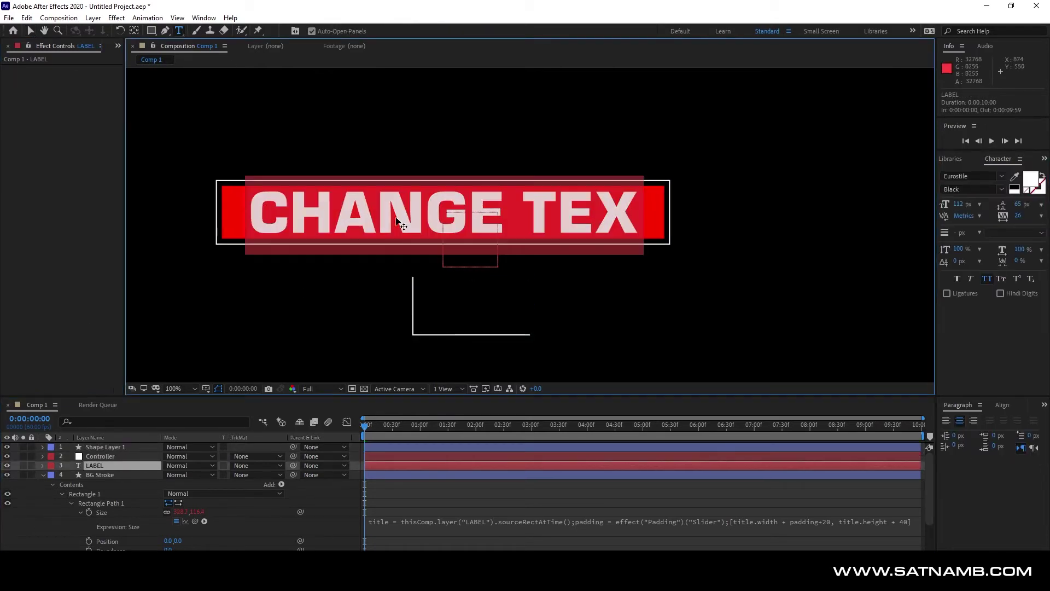
{"action": "type", "text": "SATNAMBv"}
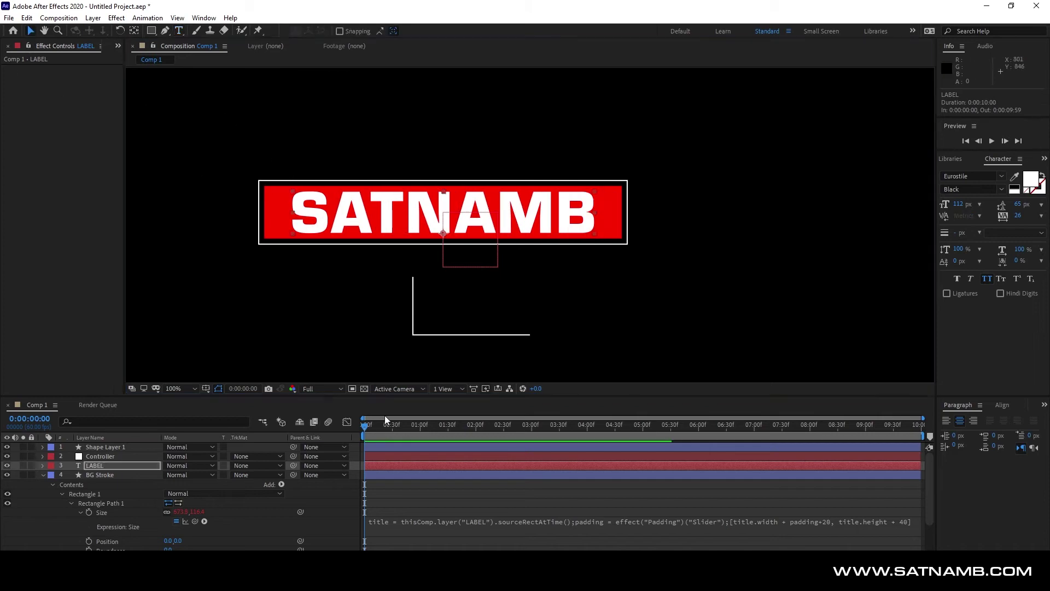
{"action": "left_click", "coordinate": [425, 498]}
Select the L-shaped line below the label and open the Create Nulls From Paths script.
{"action": "left_click", "coordinate": [413, 286]}
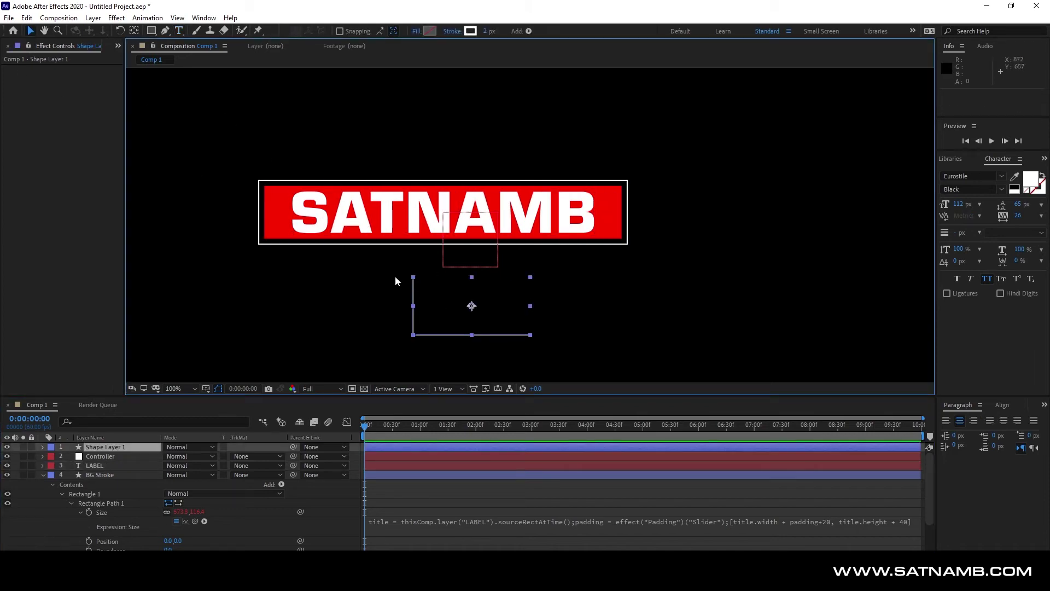
{"action": "left_click", "coordinate": [177, 17]}
{"action": "mouse_move", "coordinate": [116, 17]}
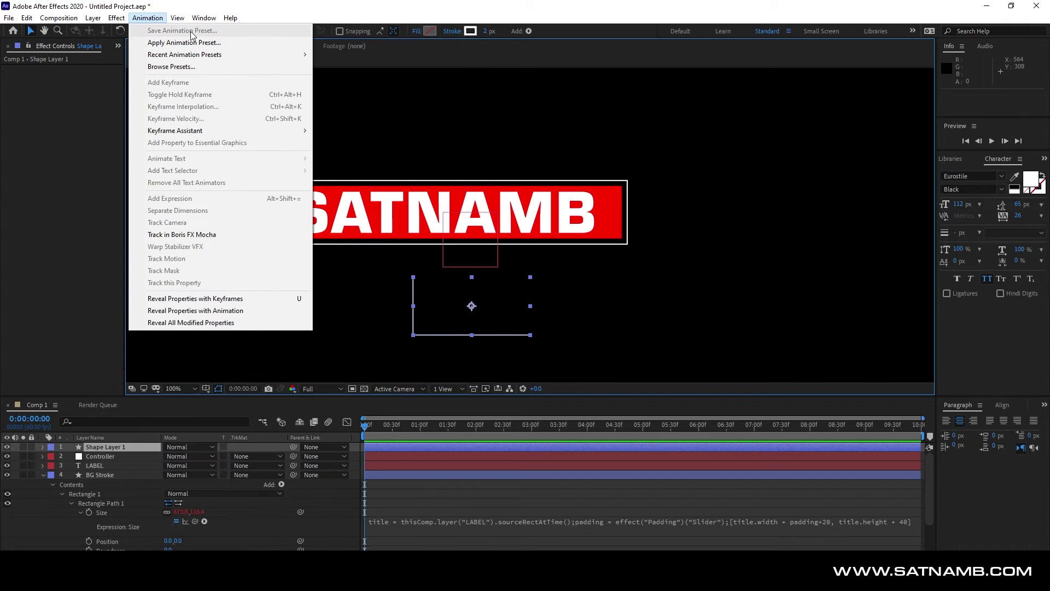
{"action": "mouse_move", "coordinate": [204, 18]}
{"action": "left_click", "coordinate": [235, 471]}
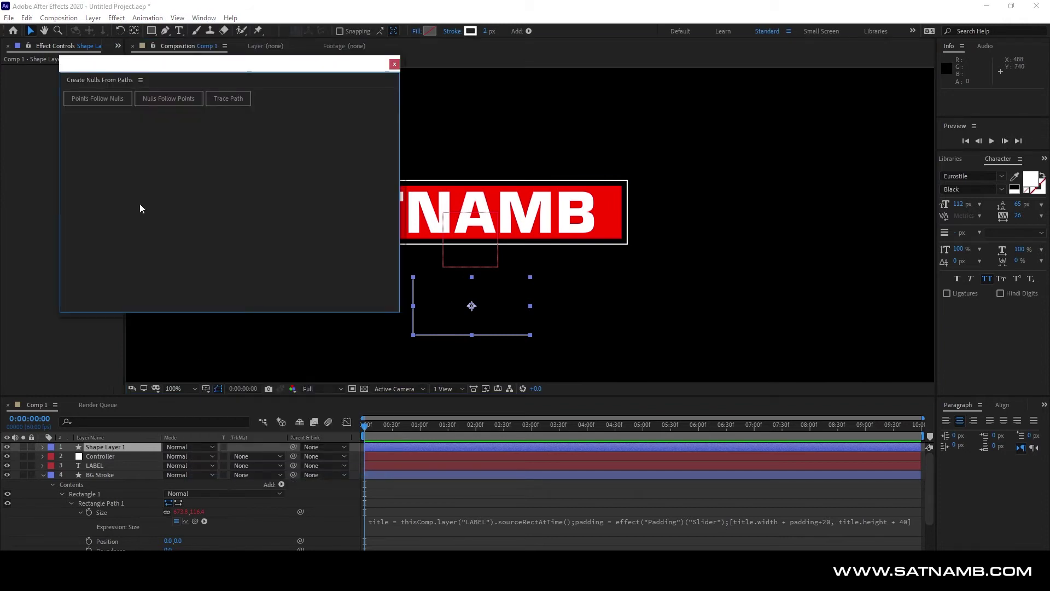
Select the Path property of Shape Layer 1's Path 1, apply Points Follow Nulls to it, and close the script.
{"action": "left_click", "coordinate": [43, 447]}
{"action": "left_click", "coordinate": [53, 457]}
{"action": "left_click", "coordinate": [63, 466]}
{"action": "left_click", "coordinate": [71, 475]}
{"action": "left_click", "coordinate": [100, 485]}
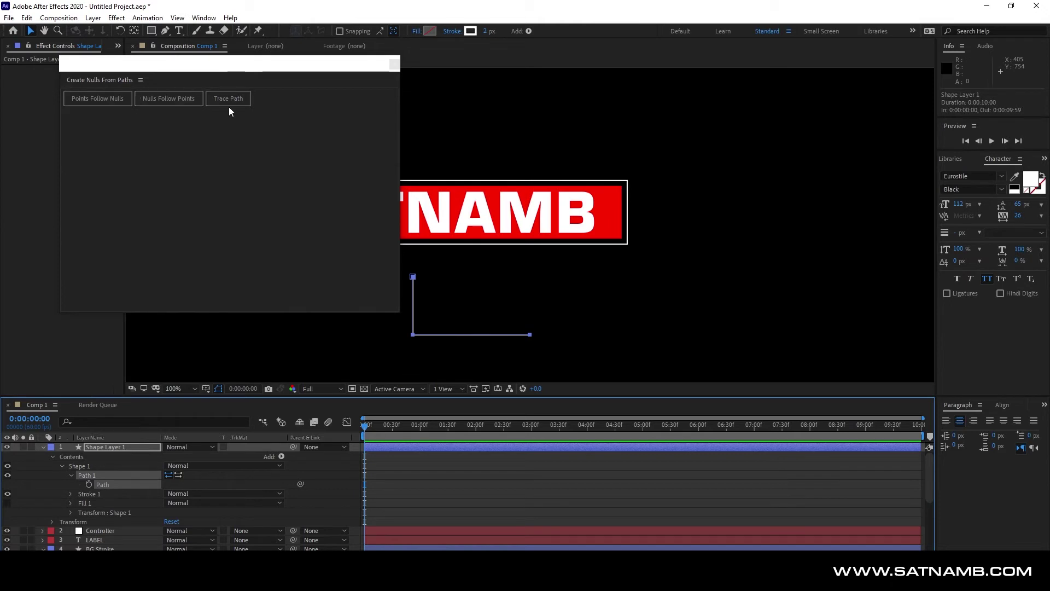
{"action": "left_click", "coordinate": [99, 101]}
{"action": "left_click", "coordinate": [394, 64]}
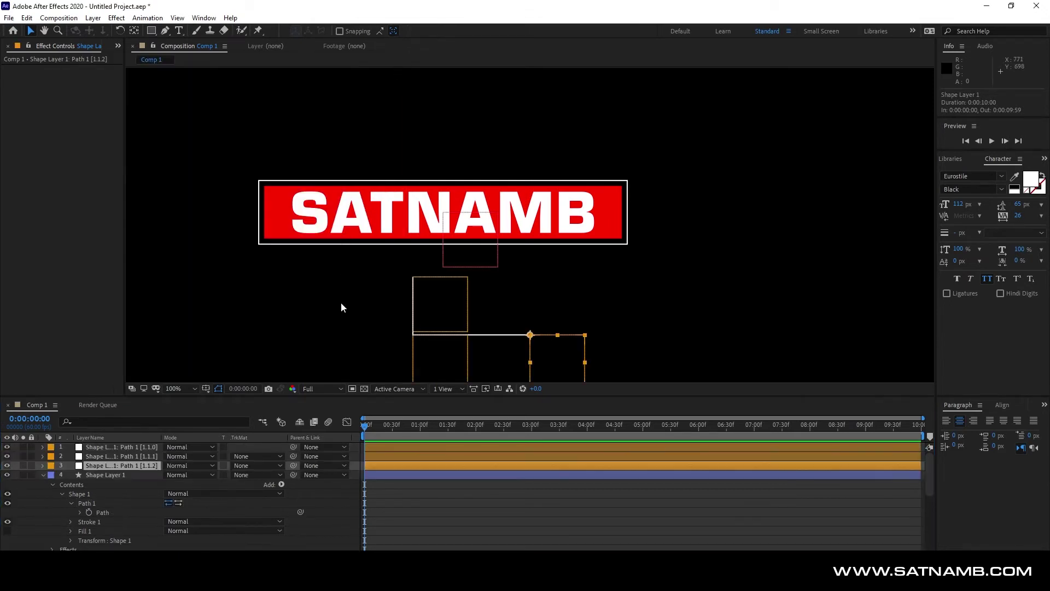
Rename the null at the free end of the line's horizontal segment as Indicator.
{"action": "key", "text": "comma"}
{"action": "key", "text": "period"}
{"action": "left_click", "coordinate": [117, 466]}
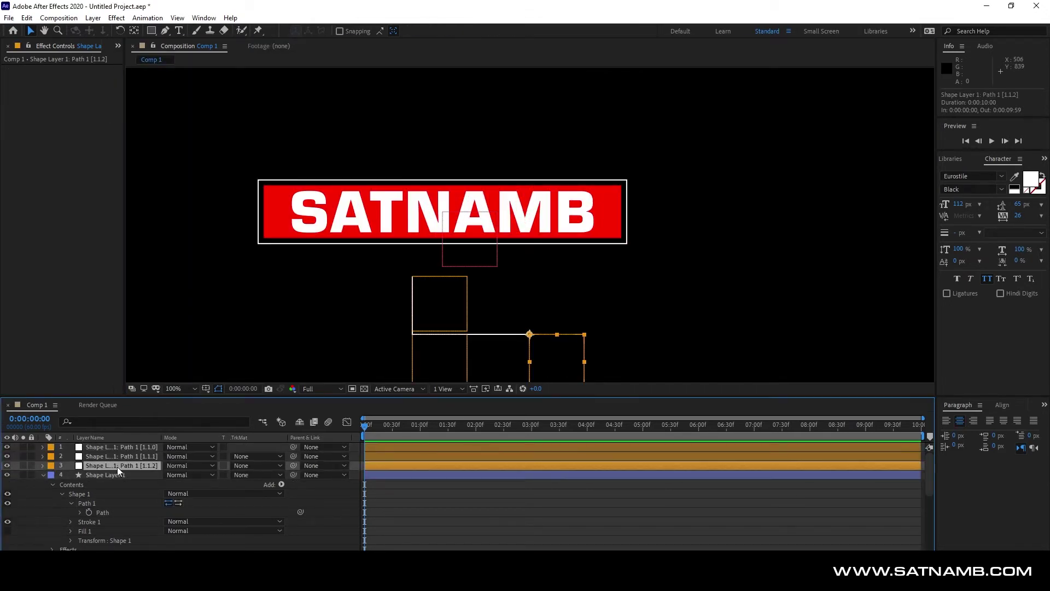
{"action": "key", "text": "Return"}
{"action": "type", "text": "Indicator"}
{"action": "key", "text": "Return"}
Rename the null at the line's corner as Mid and the null at its upper end as Connect.
{"action": "left_click", "coordinate": [120, 456]}
{"action": "key", "text": "Return"}
{"action": "type", "text": "Mid"}
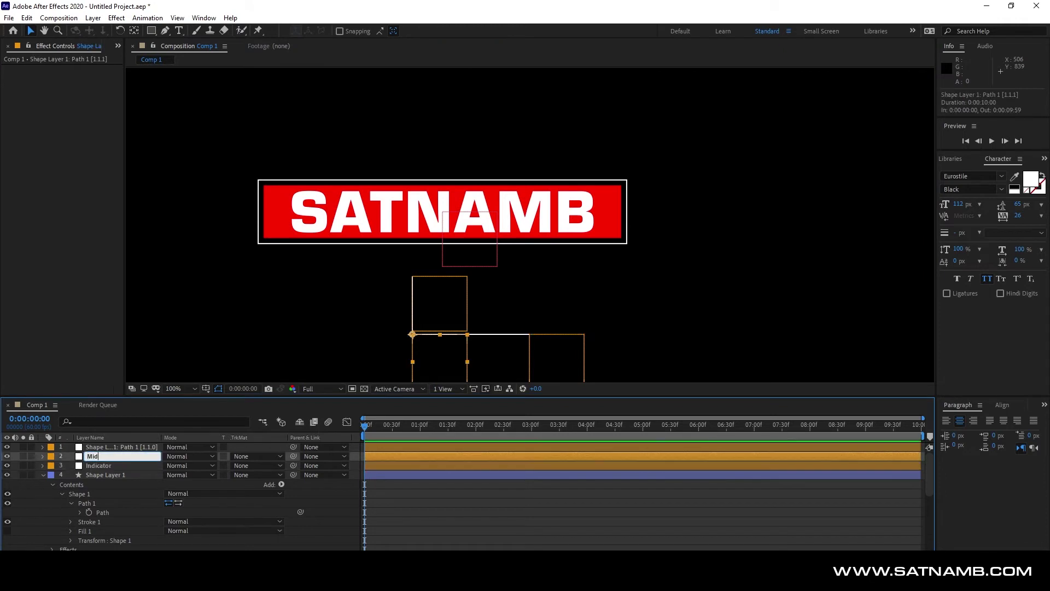
{"action": "key", "text": "Return"}
{"action": "left_click", "coordinate": [124, 447]}
{"action": "key", "text": "Return"}
{"action": "type", "text": "Connect"}
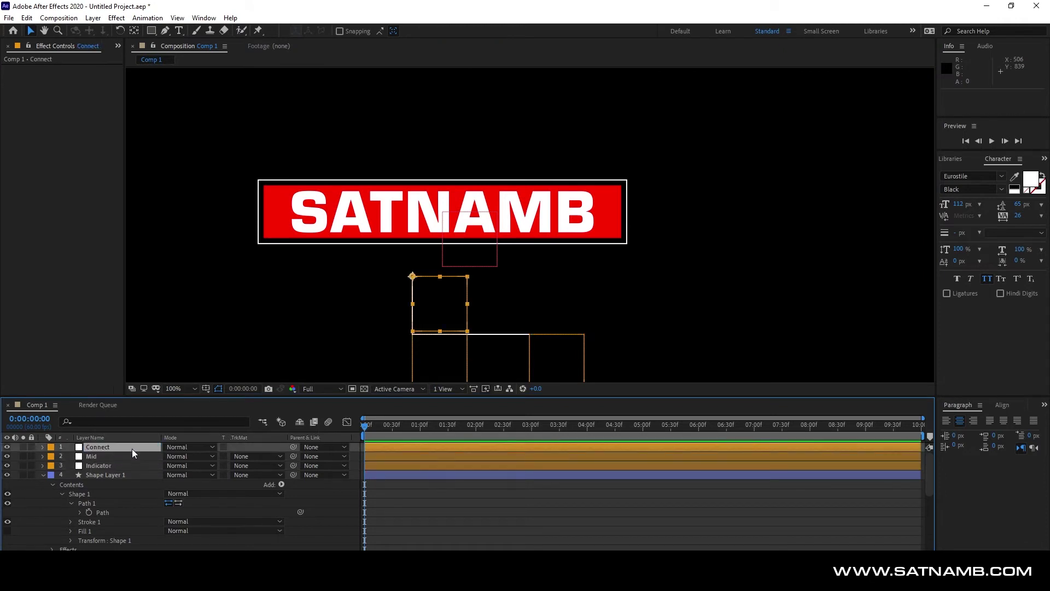
{"action": "key", "text": "Return"}
{"action": "left_click", "coordinate": [371, 363]}
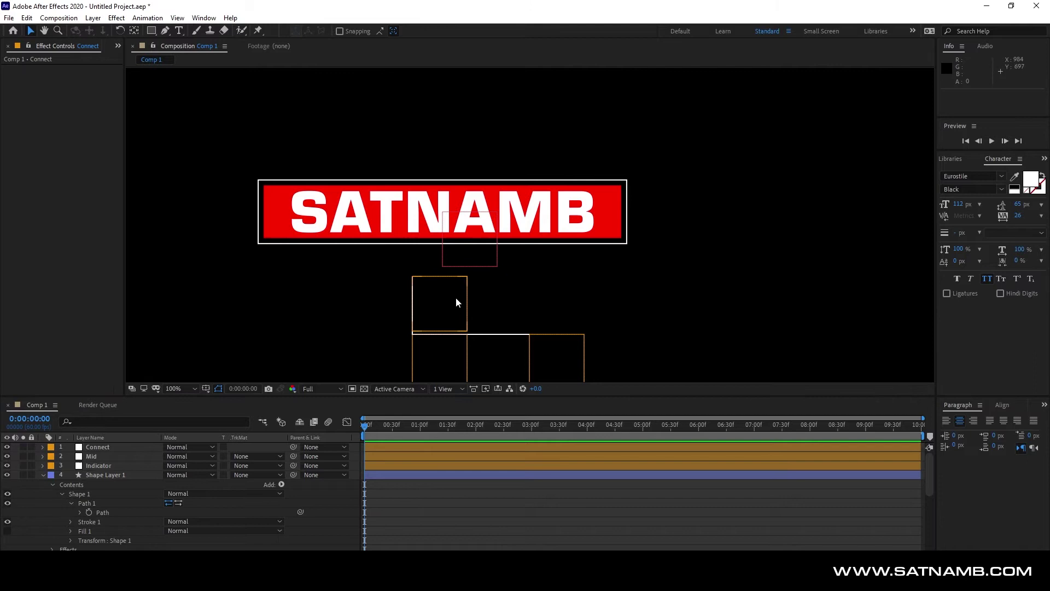
Move all three nulls together so the line starts at the outline's bottom edge, and extend Indicator horizontally by about 333 px.
{"action": "left_click", "coordinate": [442, 350]}
{"action": "left_click", "coordinate": [443, 303], "text": "shift"}
{"action": "left_click_drag", "start_coordinate": [555, 357], "coordinate": [586, 324]}
{"action": "left_click", "coordinate": [399, 298]}
{"action": "scroll", "coordinate": [390, 289], "scroll_direction": "up", "scroll_amount": 1}
{"action": "left_click_drag", "start_coordinate": [390, 289], "coordinate": [417, 161]}
{"action": "left_click", "coordinate": [346, 487]}
{"action": "scroll", "coordinate": [436, 227], "scroll_direction": "down", "scroll_amount": 1}
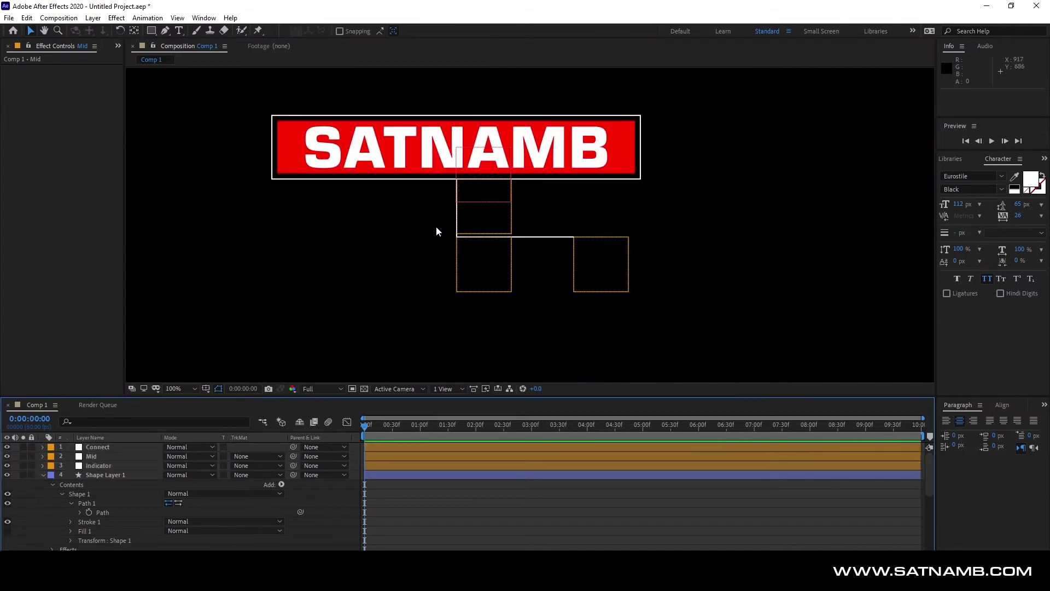
{"action": "left_click_drag", "start_coordinate": [619, 251], "coordinate": [801, 251]}
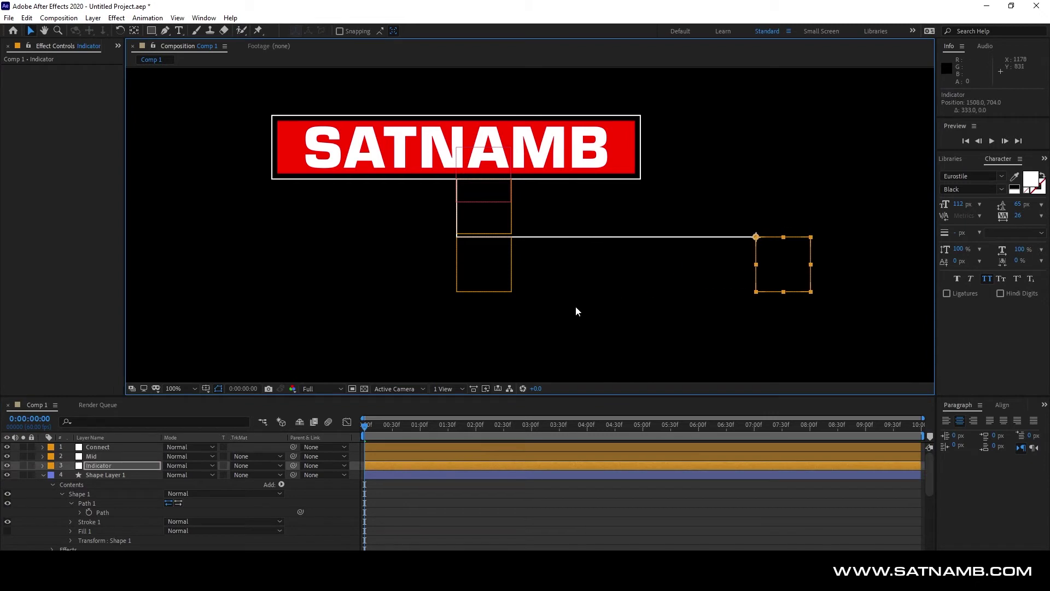
{"action": "left_click", "coordinate": [575, 306]}
Add Trim Paths to the line's Shape Layer 1.
{"action": "left_click", "coordinate": [90, 475]}
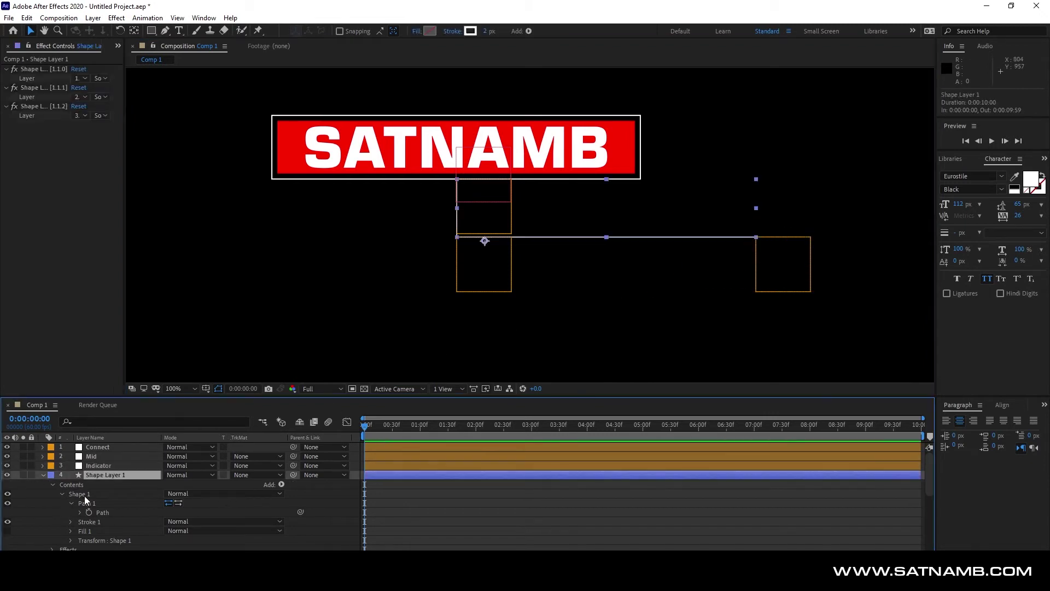
{"action": "left_click", "coordinate": [281, 485]}
{"action": "left_click", "coordinate": [335, 425]}
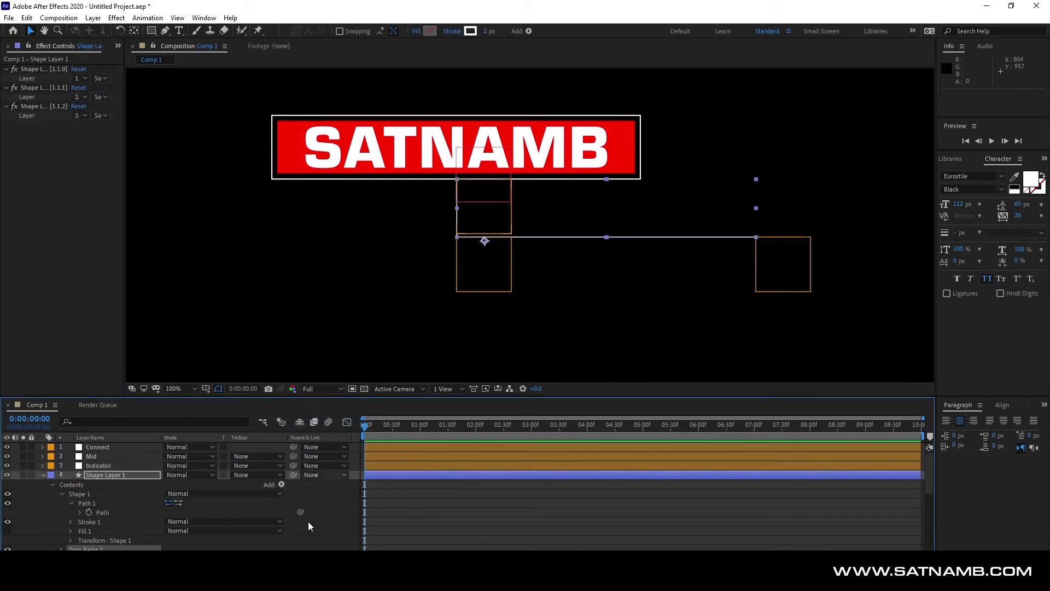
{"action": "scroll", "coordinate": [394, 461], "scroll_direction": "down", "scroll_amount": 1}
Keyframe the line's Trim Paths End, lowering it to 0% at 0:00:00:17.
{"action": "mouse_move", "coordinate": [388, 426]}
{"action": "left_mouse_down"}
{"action": "mouse_move", "coordinate": [420, 429]}
{"action": "mouse_move", "coordinate": [381, 427]}
{"action": "left_mouse_up"}
{"action": "left_click", "coordinate": [61, 521]}
{"action": "left_click", "coordinate": [80, 535]}
{"action": "left_click_drag", "start_coordinate": [172, 535], "coordinate": [124, 537]}
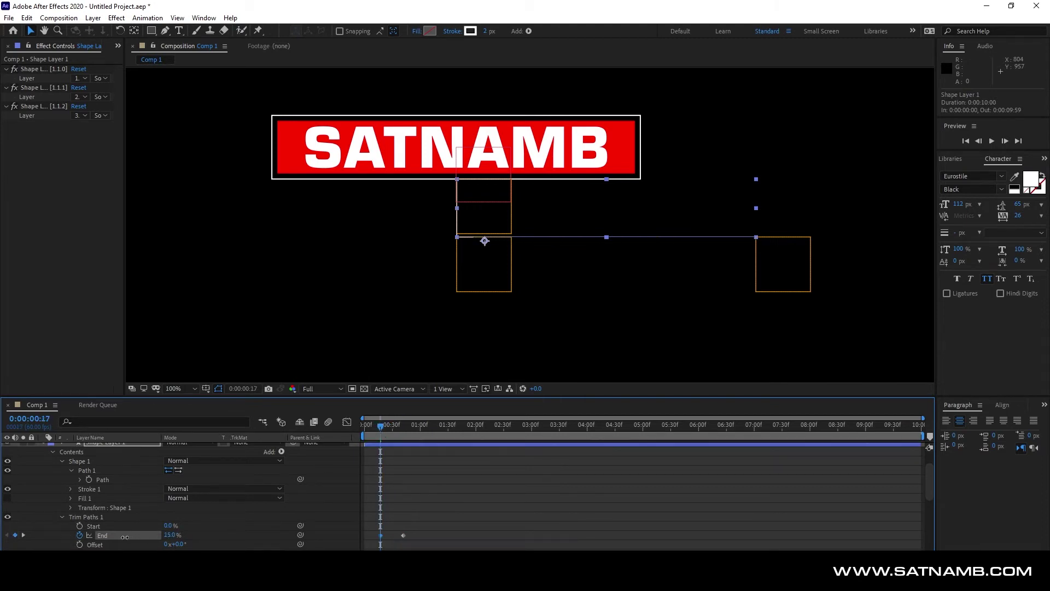
Switch the direction of the line's Path 1 to reversed and return the current time to 0:00:00:00.
{"action": "scroll", "coordinate": [245, 516], "scroll_direction": "up", "scroll_amount": 3}
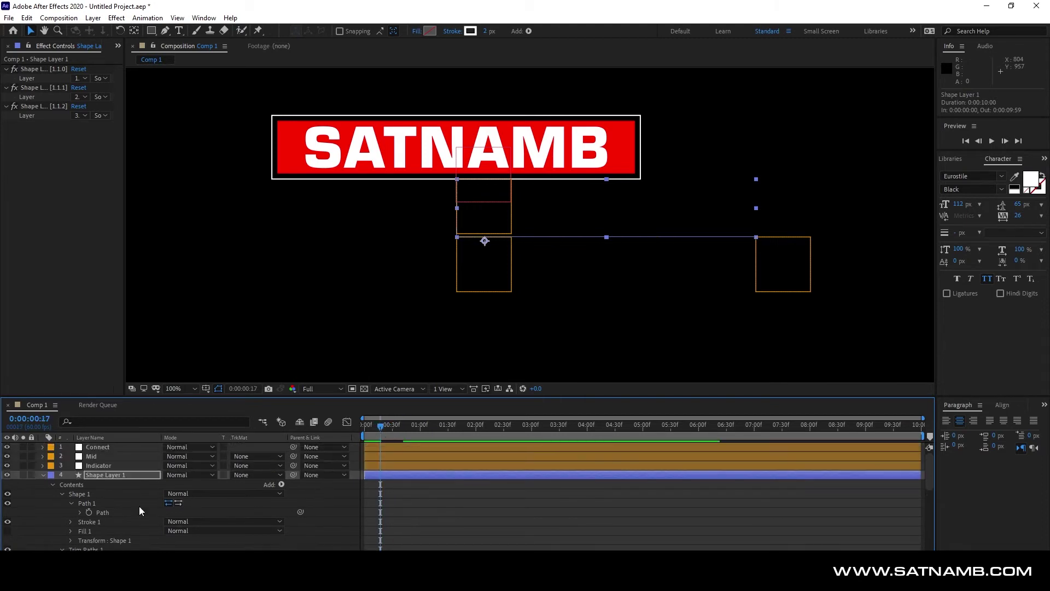
{"action": "left_click", "coordinate": [179, 504]}
{"action": "left_click", "coordinate": [438, 456]}
{"action": "left_click", "coordinate": [450, 503]}
{"action": "scroll", "coordinate": [448, 475], "scroll_direction": "down", "scroll_amount": 3}
{"action": "left_click_drag", "start_coordinate": [375, 431], "coordinate": [359, 429]}
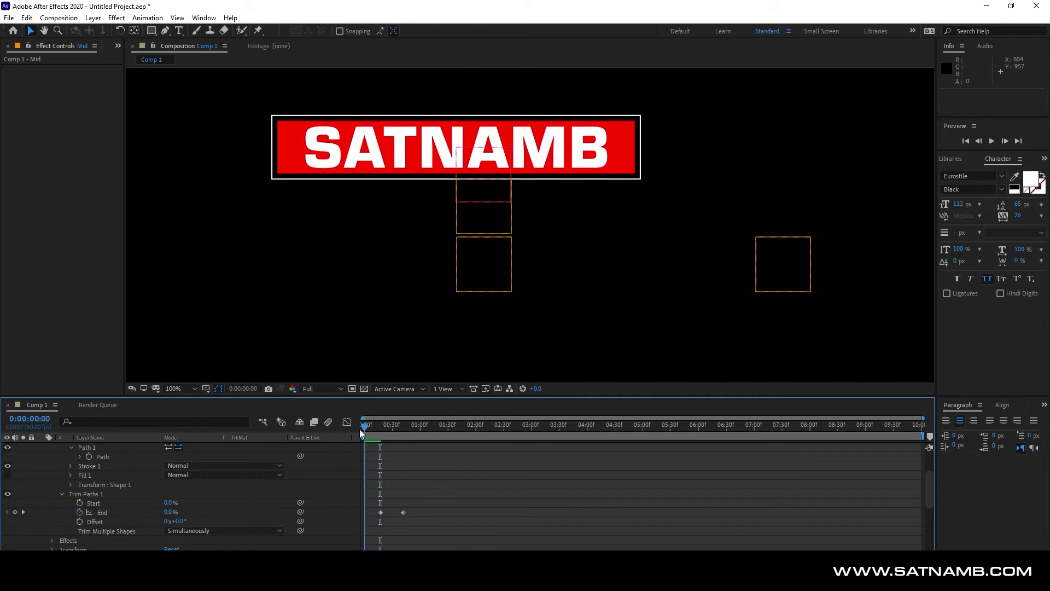
Draw a small unfilled circle centred on the Indicator null with the Ellipse tool, on a new shape layer.
{"action": "left_click", "coordinate": [153, 32]}
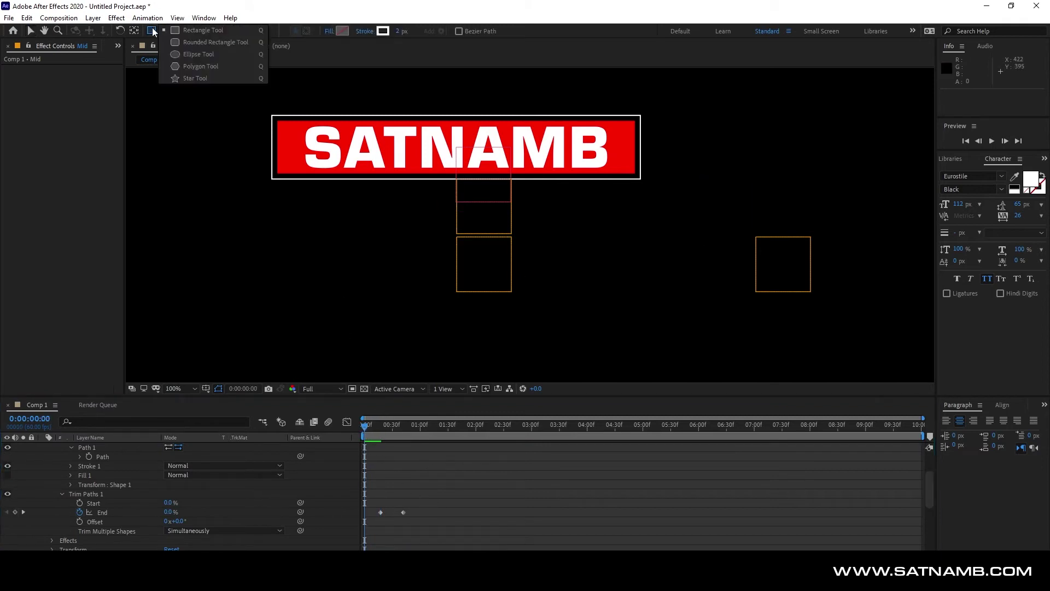
{"action": "left_click", "coordinate": [189, 54]}
{"action": "scroll", "coordinate": [827, 237], "scroll_direction": "up", "scroll_amount": 2}
{"action": "left_click_drag", "start_coordinate": [537, 237], "coordinate": [563, 263]}
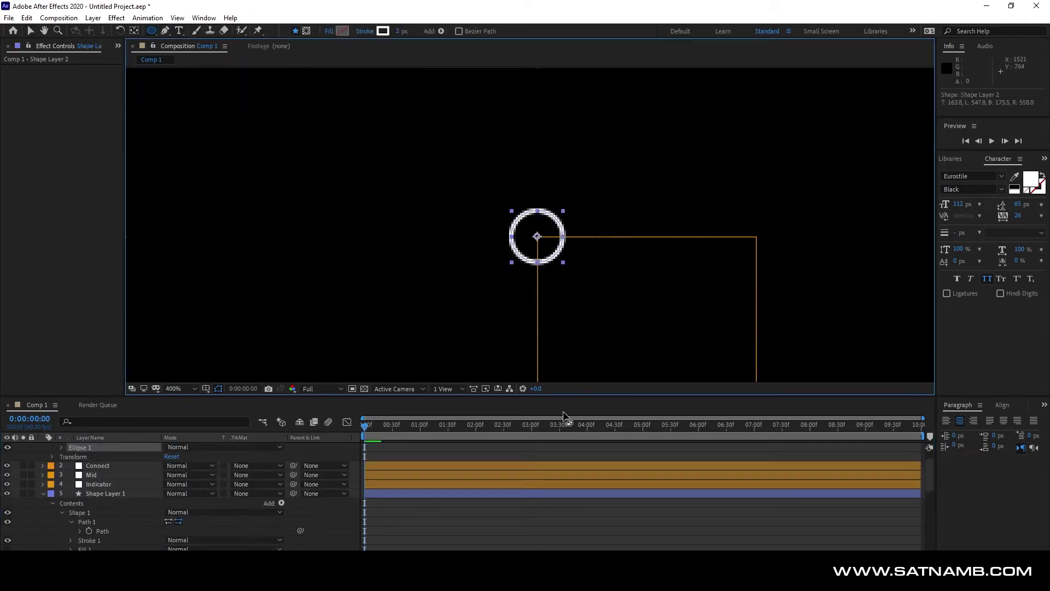
{"action": "left_click", "coordinate": [547, 457]}
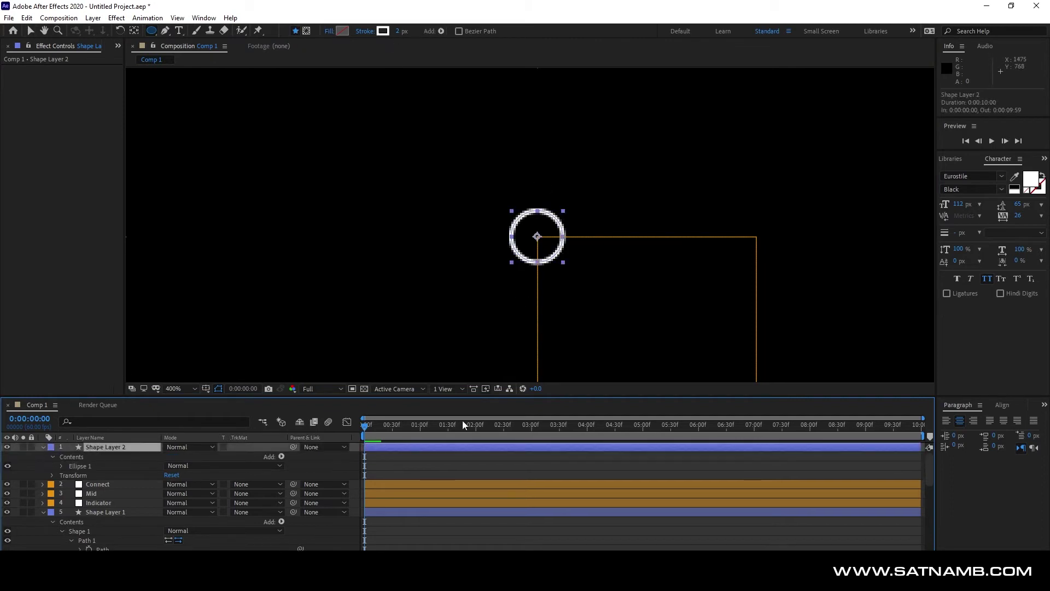
Draw a smaller circle inside the ring, centred on the Indicator null, on a new shape layer and fill it white.
{"action": "left_click_drag", "start_coordinate": [540, 238], "coordinate": [552, 250]}
{"action": "left_click", "coordinate": [342, 31]}
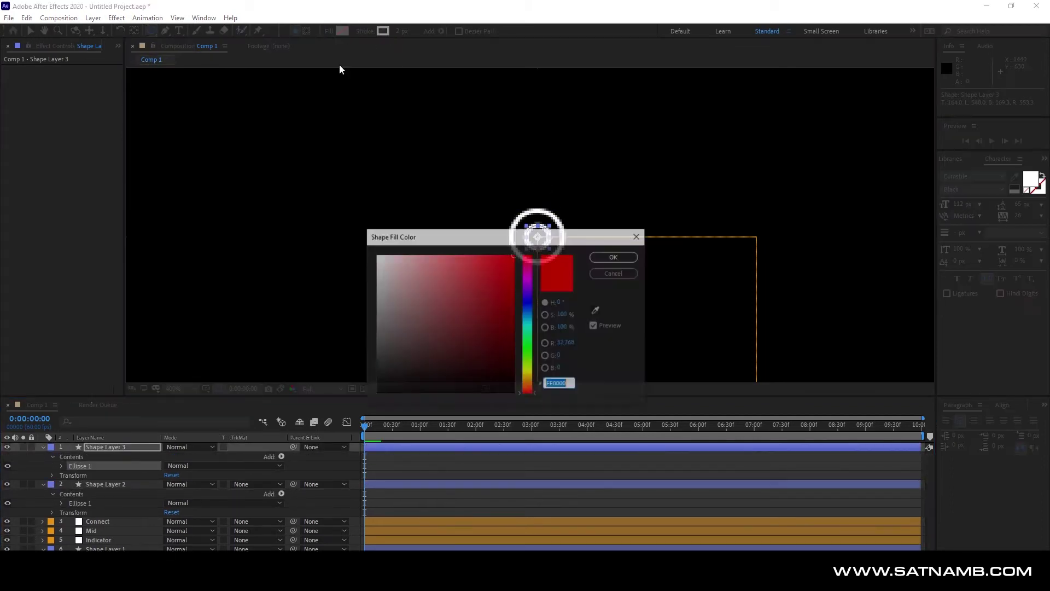
{"action": "left_click", "coordinate": [381, 257]}
{"action": "left_click", "coordinate": [615, 257]}
Set the inner circle's stroke width to 0 px and deselect it.
{"action": "left_click", "coordinate": [475, 455]}
{"action": "left_click", "coordinate": [474, 449]}
{"action": "left_click_drag", "start_coordinate": [399, 31], "coordinate": [391, 31]}
{"action": "left_click", "coordinate": [500, 484]}
{"action": "left_click", "coordinate": [500, 461]}
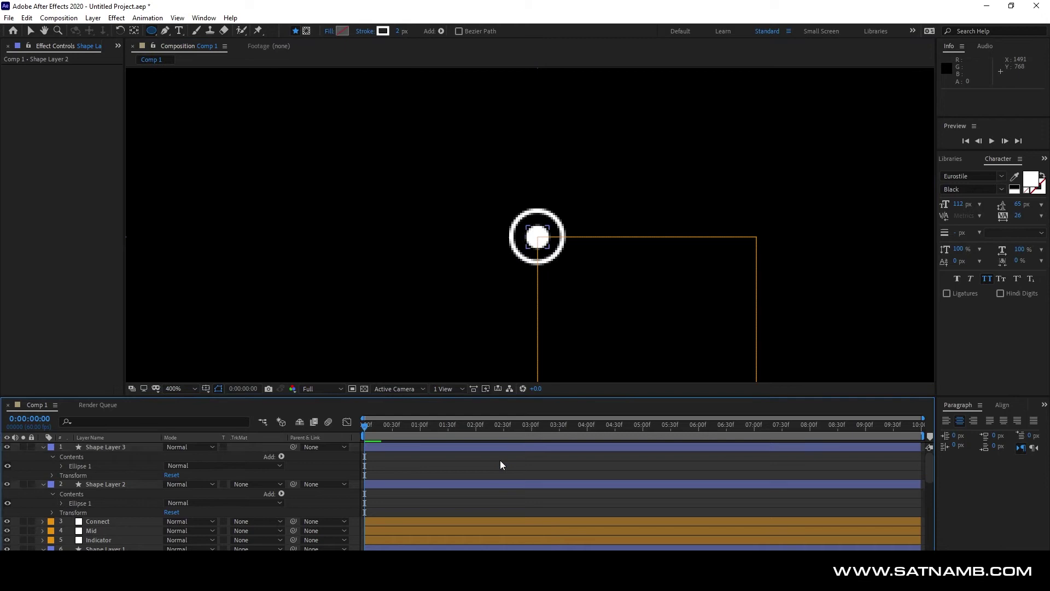
{"action": "left_click", "coordinate": [26, 18]}
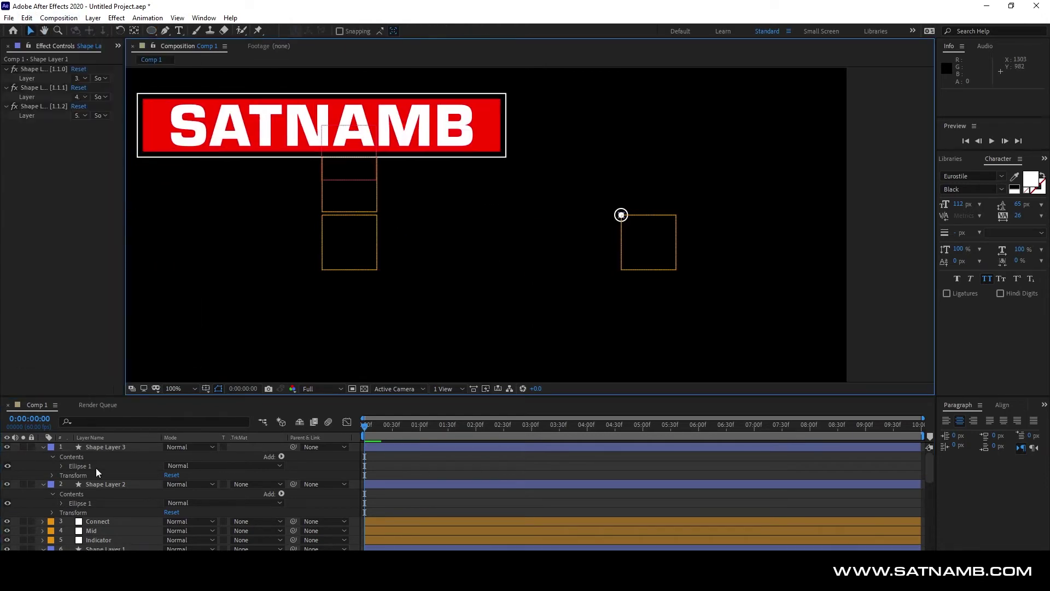
Rename the ring's Shape Layer 2 as Indicator_Stroke and the inner circle's Shape Layer 3 as Indicator_fill.
{"action": "left_click", "coordinate": [43, 457]}
{"action": "left_click", "coordinate": [117, 456]}
{"action": "key", "text": "Return"}
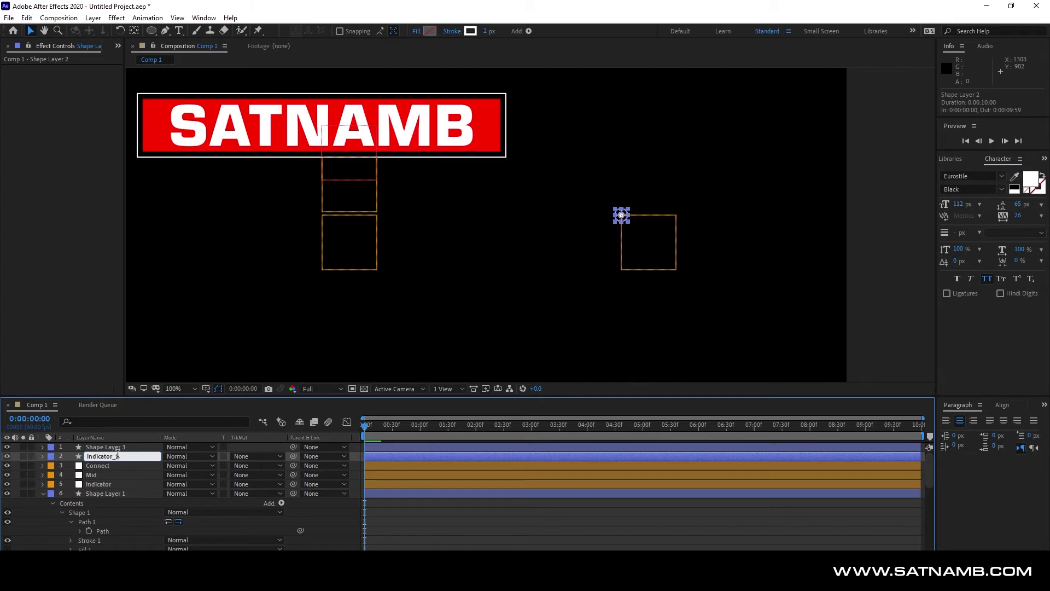
{"action": "left_click", "coordinate": [135, 447]}
{"action": "key", "text": "Return"}
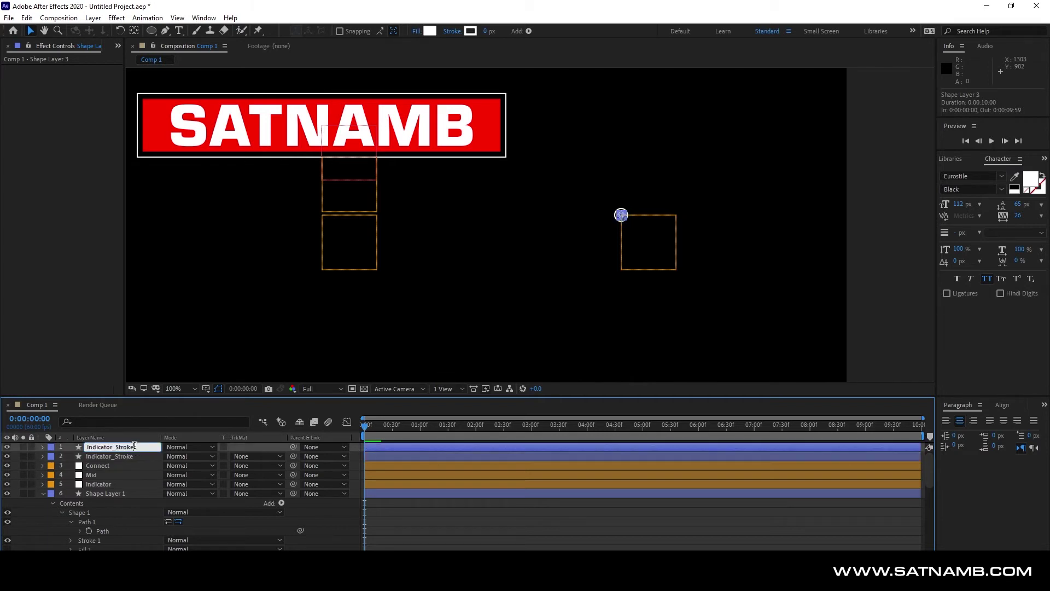
{"action": "type", "text": "Indicator_fill"}
{"action": "key", "text": "Return"}
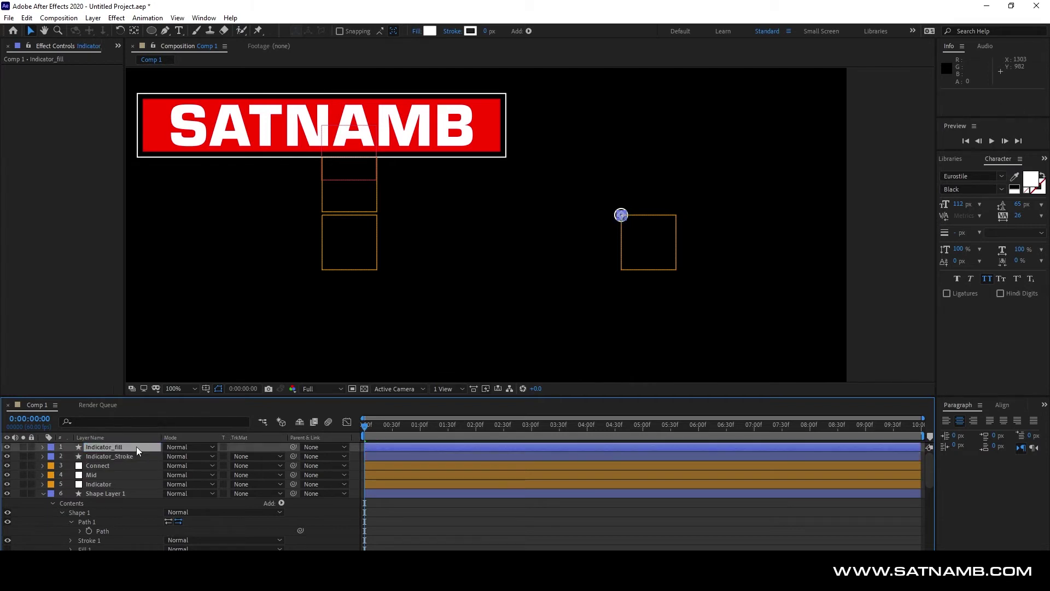
Move Indicator_fill and Indicator_Stroke below the Indicator null and parent both layers to it.
{"action": "left_click", "coordinate": [133, 457], "text": "shift"}
{"action": "left_click_drag", "start_coordinate": [133, 458], "coordinate": [164, 488]}
{"action": "left_click_drag", "start_coordinate": [293, 474], "coordinate": [135, 467]}
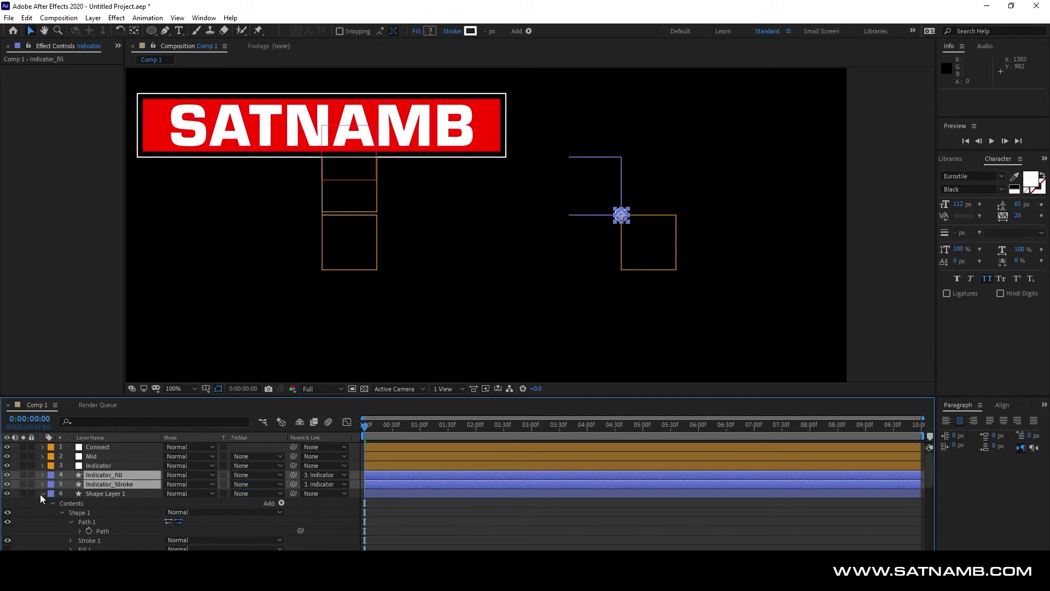
Rename the connector line's Shape Layer 1 as Stem.
{"action": "left_click", "coordinate": [43, 493]}
{"action": "left_click", "coordinate": [96, 494]}
{"action": "key", "text": "Return"}
{"action": "type", "text": "L"}
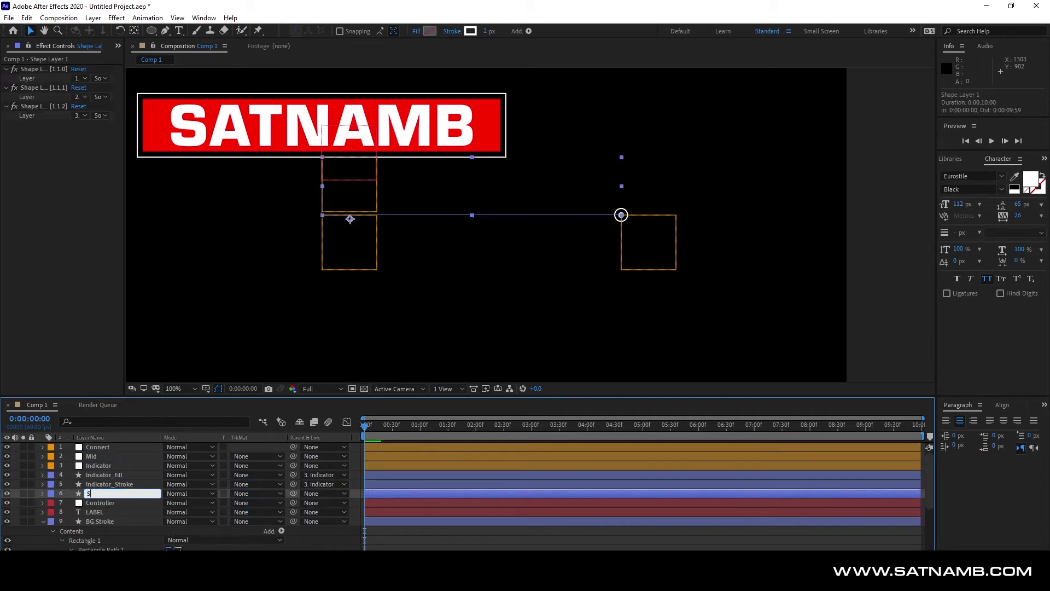
{"action": "type", "text": "tem"}
{"action": "key", "text": "Return"}
Collapse the BG Stroke layer and bring the Controller null to the top of the layer stack.
{"action": "left_click", "coordinate": [43, 522]}
{"action": "left_click", "coordinate": [100, 503]}
{"action": "key", "text": "ctrl+shift+bracketright"}
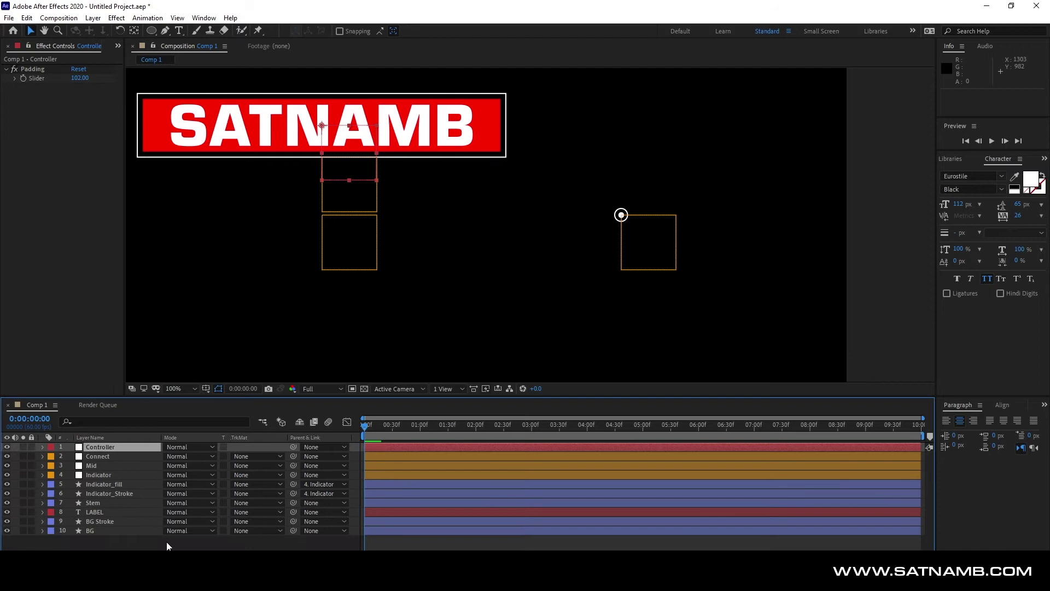
{"action": "left_click", "coordinate": [167, 546]}
Add Scale keyframes of 100% to Indicator_fill and Indicator_Stroke at 0:00:00:21.
{"action": "left_click_drag", "start_coordinate": [365, 426], "coordinate": [382, 435]}
{"action": "left_click", "coordinate": [382, 484]}
{"action": "left_click", "coordinate": [386, 494], "text": "shift"}
{"action": "key", "text": "s"}
{"action": "key", "text": "alt+shift+s"}
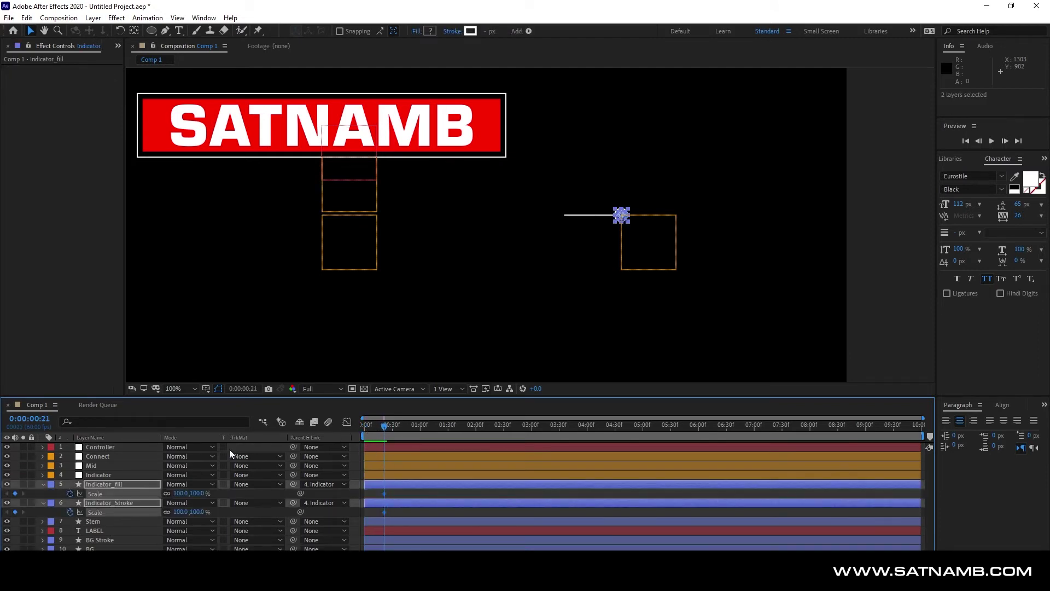
Keyframe the Scale of Indicator_fill and Indicator_Stroke to 0% at 0:00:00:00.
{"action": "left_click_drag", "start_coordinate": [181, 494], "coordinate": [176, 497]}
{"action": "key", "text": "KP_0"}
{"action": "left_click", "coordinate": [190, 494]}
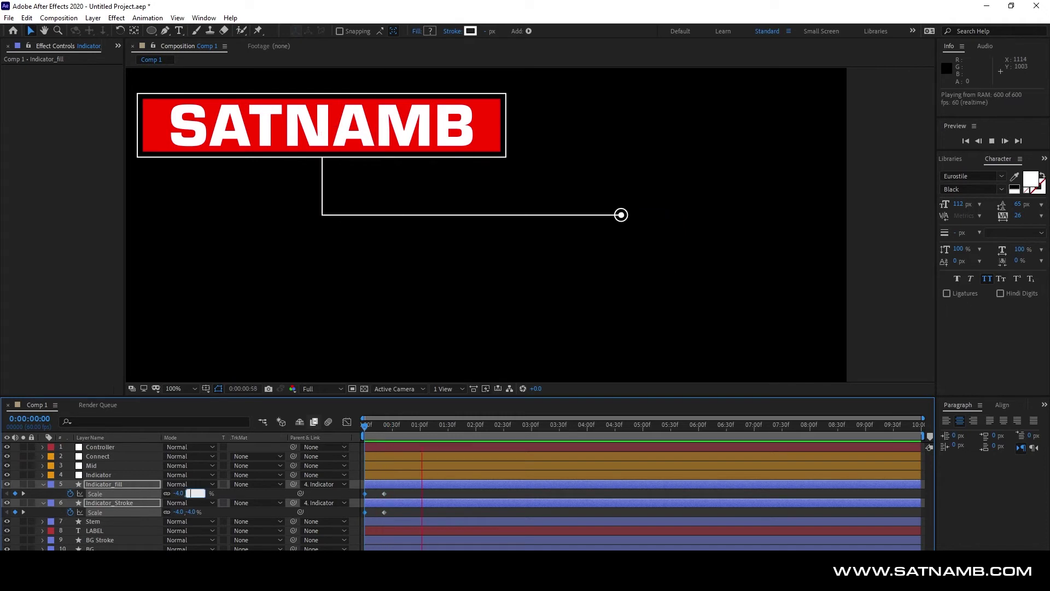
{"action": "type", "text": "0"}
Apply Easy Ease to all Scale keyframes of Indicator_fill and Indicator_Stroke.
{"action": "left_click", "coordinate": [383, 522]}
{"action": "left_click_drag", "start_coordinate": [380, 432], "coordinate": [364, 436]}
{"action": "left_click_drag", "start_coordinate": [393, 517], "coordinate": [356, 490]}
{"action": "key", "text": "F9"}
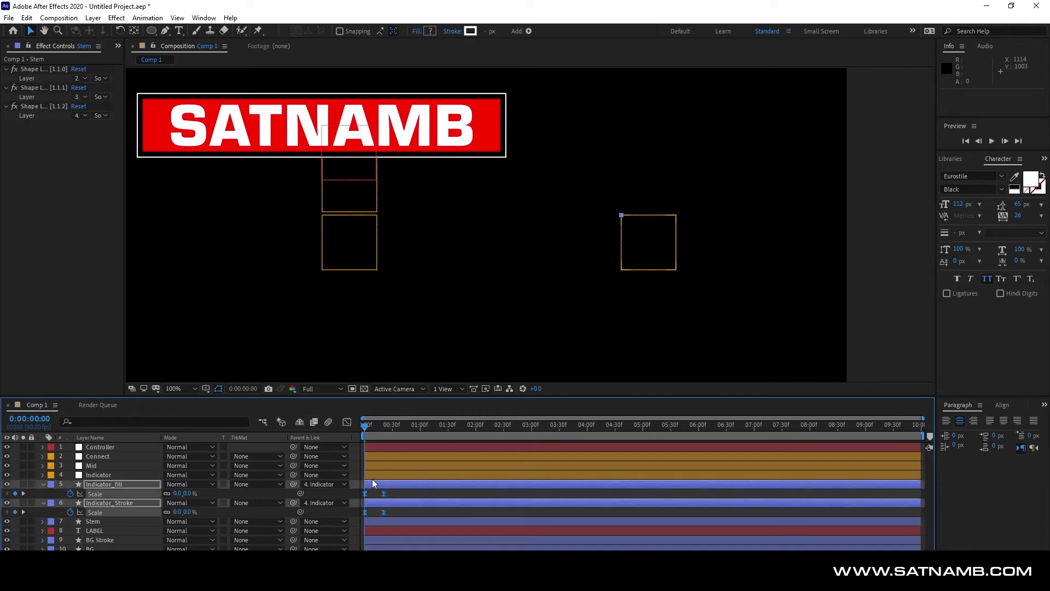
Open the Graph Editor for the indicator Scale keyframes and adjust the ease influence of the start and end keyframes in the speed graph.
{"action": "left_click", "coordinate": [347, 422]}
{"action": "right_click", "coordinate": [423, 479]}
{"action": "left_click", "coordinate": [458, 382]}
{"action": "left_click_drag", "start_coordinate": [418, 508], "coordinate": [353, 544]}
{"action": "key", "text": "equal"}
{"action": "key", "text": "equal"}
{"action": "key", "text": "equal"}
{"action": "key", "text": "equal"}
{"action": "key", "text": "ctrl+z"}
{"action": "left_click_drag", "start_coordinate": [418, 531], "coordinate": [453, 530]}
{"action": "left_click_drag", "start_coordinate": [624, 531], "coordinate": [600, 531]}
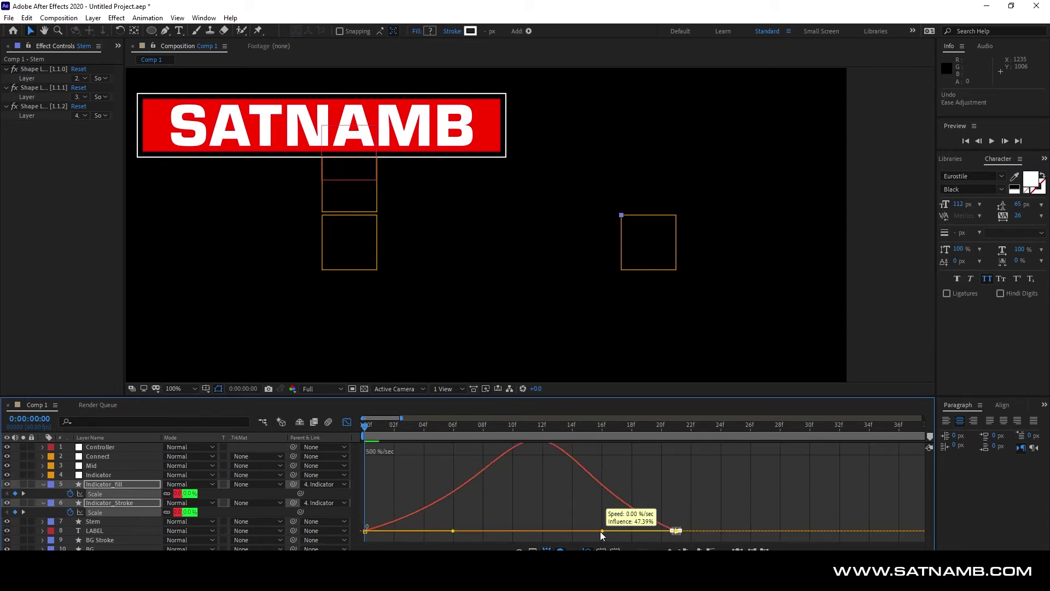
Reshape the indicators' Scale curve in the value graph so it overshoots 100% before the last keyframe, and close the Graph Editor.
{"action": "key", "text": "shift+F3"}
{"action": "key", "text": "shift+F3"}
{"action": "right_click", "coordinate": [475, 535]}
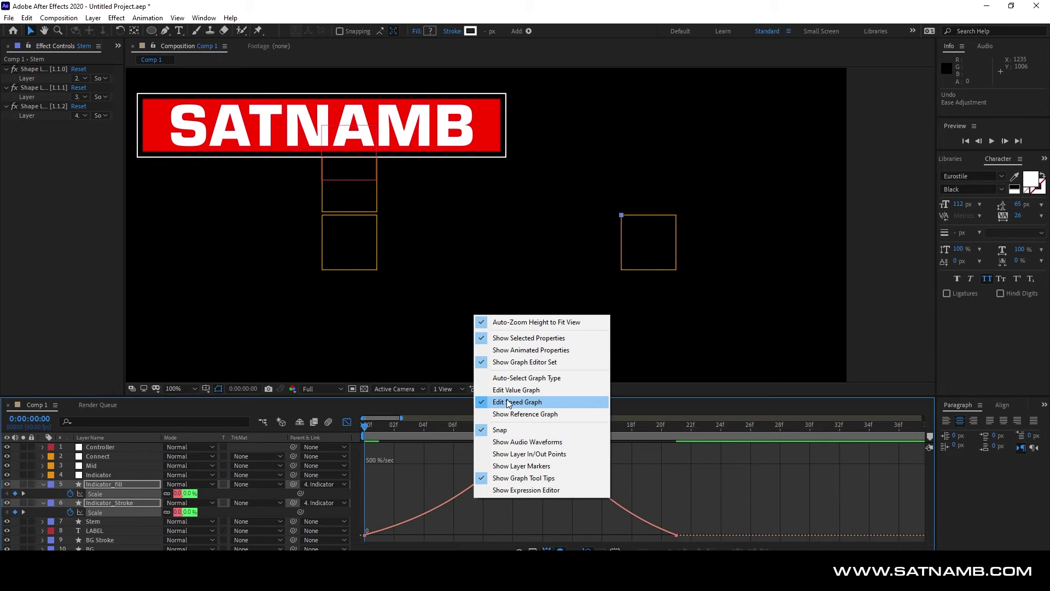
{"action": "left_click", "coordinate": [509, 403]}
{"action": "left_click_drag", "start_coordinate": [690, 465], "coordinate": [663, 444]}
{"action": "left_click_drag", "start_coordinate": [528, 451], "coordinate": [552, 448]}
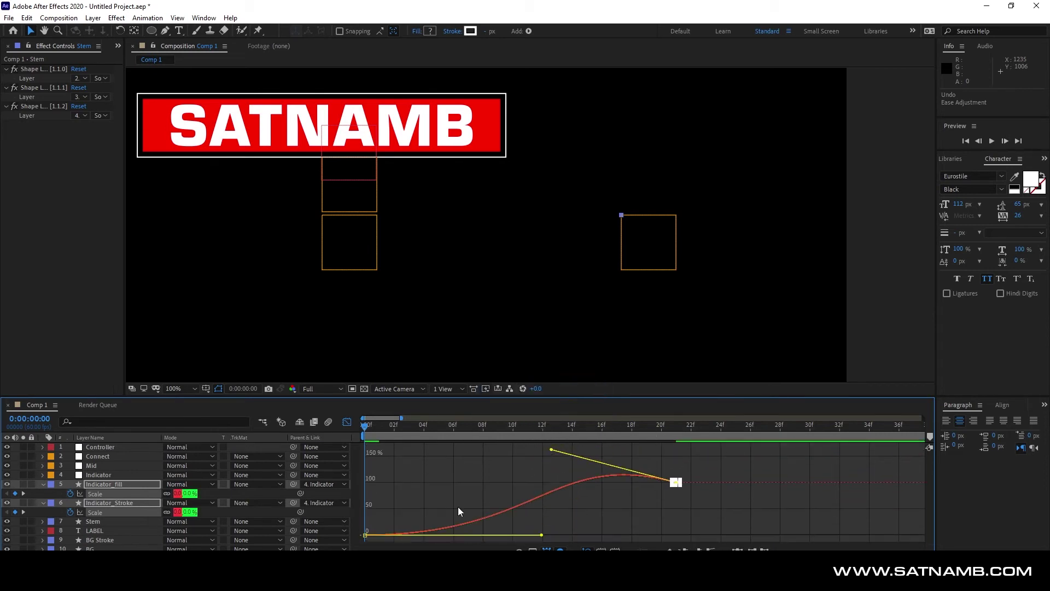
{"action": "left_click_drag", "start_coordinate": [366, 427], "coordinate": [454, 443]}
{"action": "left_click_drag", "start_coordinate": [559, 444], "coordinate": [610, 444]}
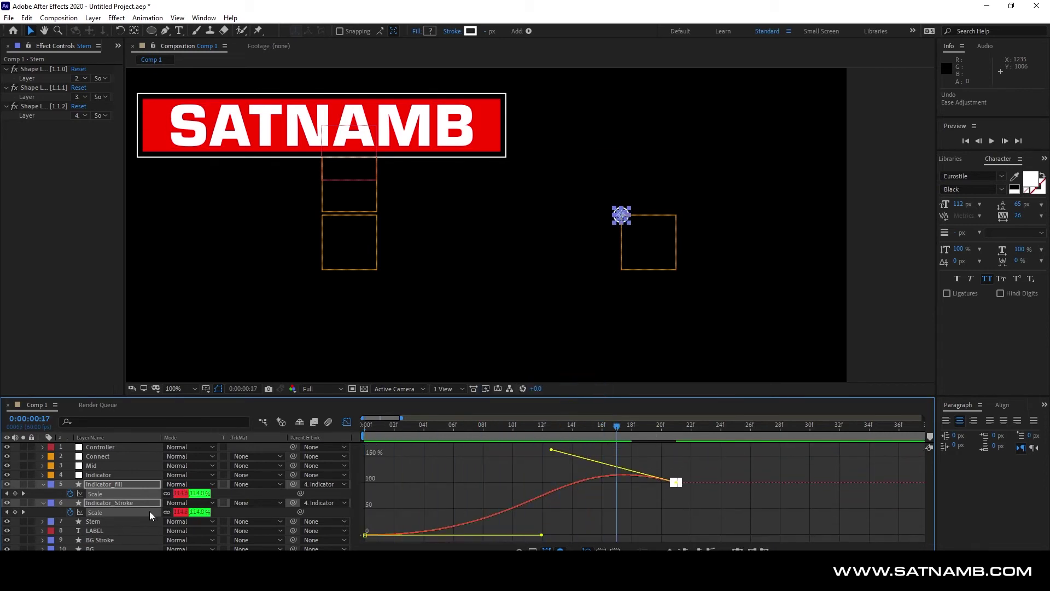
{"action": "left_click", "coordinate": [712, 469]}
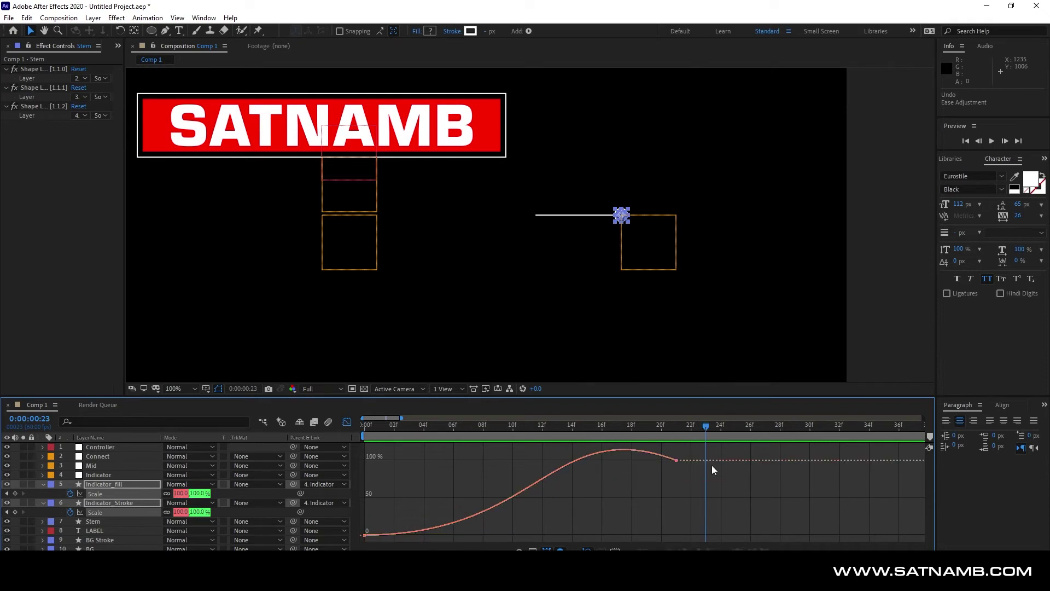
{"action": "left_click", "coordinate": [347, 421]}
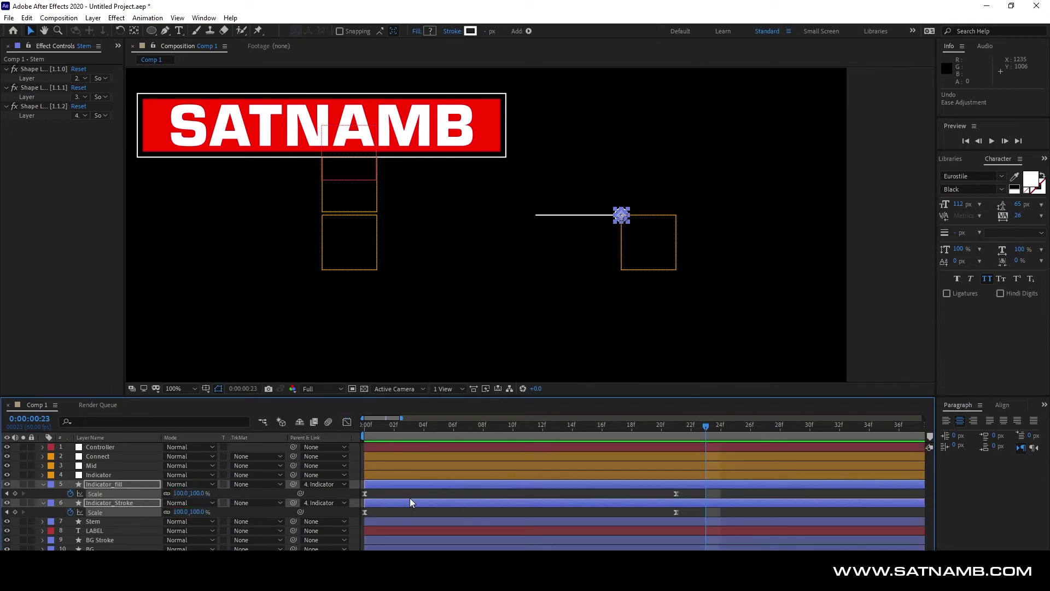
Collapse both indicator layers, show the layer switches and enable motion blur for the Stem layer.
{"action": "left_click", "coordinate": [43, 484]}
{"action": "left_click", "coordinate": [44, 493]}
{"action": "key", "text": "F4"}
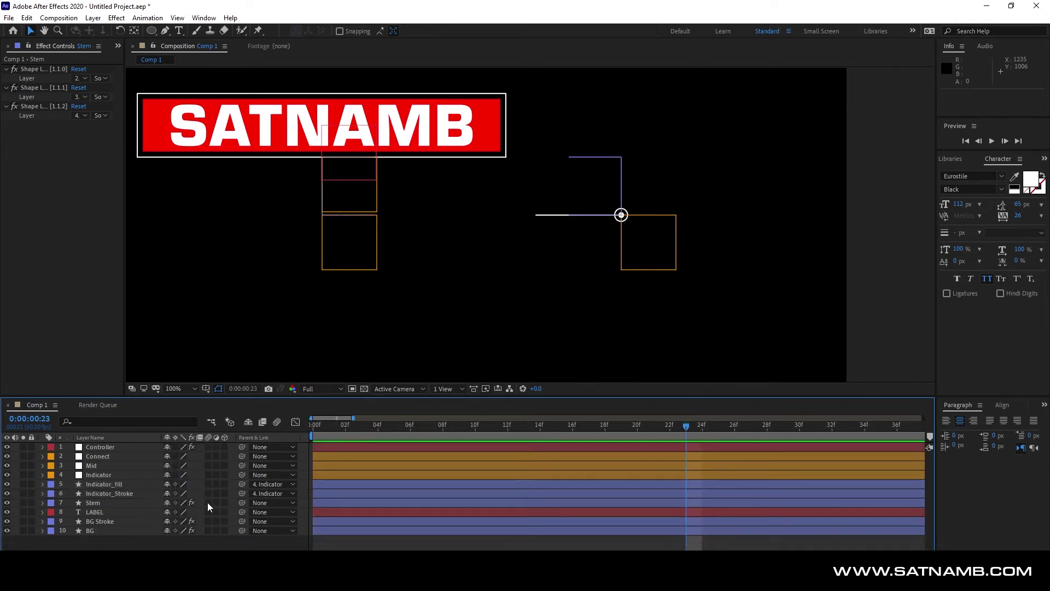
{"action": "left_click", "coordinate": [208, 503]}
Shift the LABEL, BG Stroke and BG layers together so they start at 0:00:00:38.
{"action": "left_click", "coordinate": [361, 513]}
{"action": "left_click", "coordinate": [386, 541]}
{"action": "left_click", "coordinate": [339, 521]}
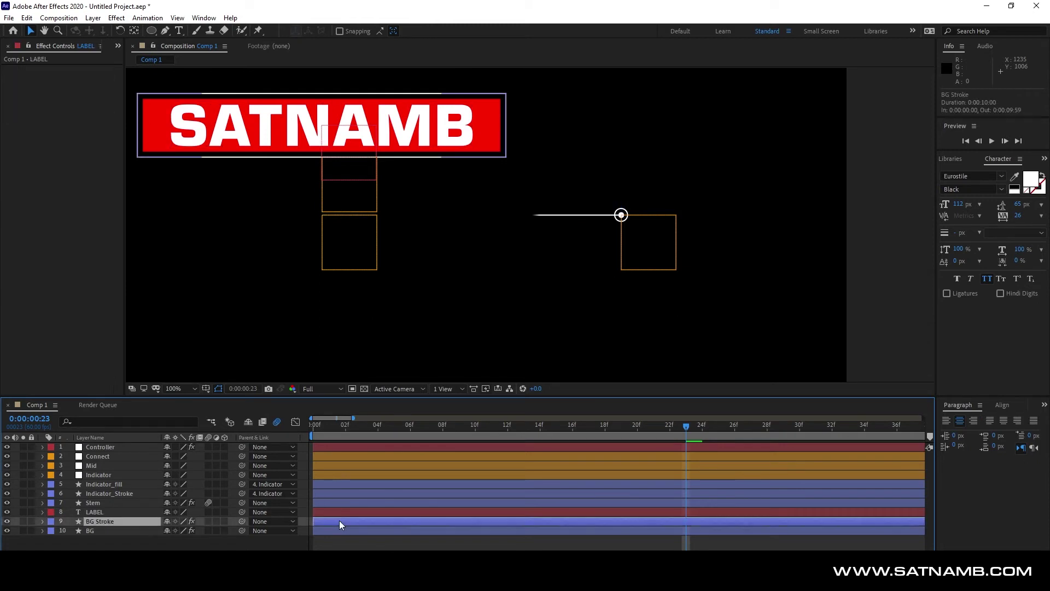
{"action": "left_click", "coordinate": [342, 530]}
{"action": "left_click", "coordinate": [347, 513], "text": "shift"}
{"action": "left_click_drag", "start_coordinate": [346, 513], "coordinate": [374, 517]}
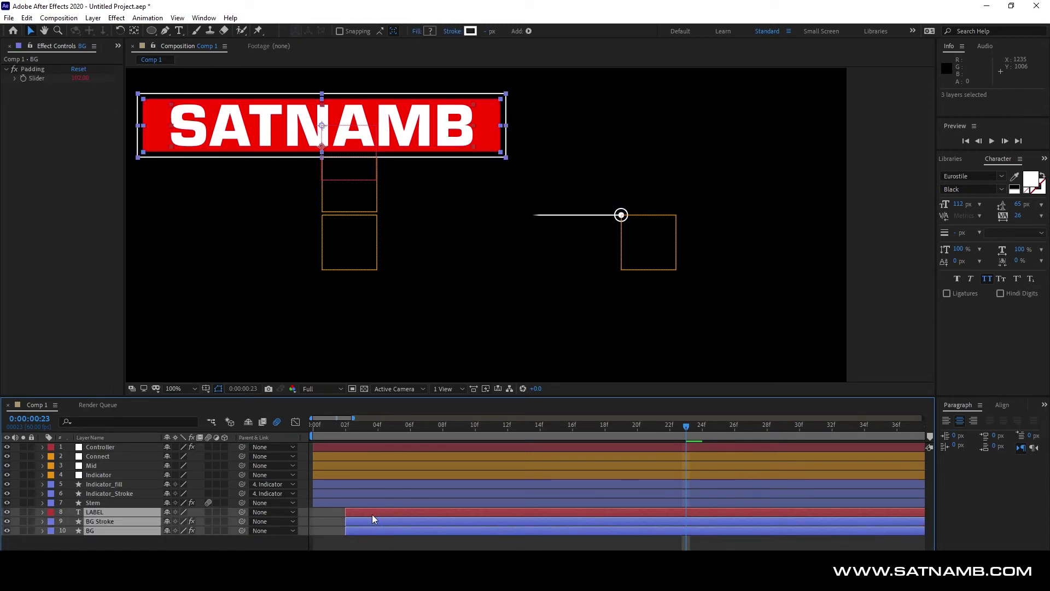
{"action": "left_click_drag", "start_coordinate": [353, 418], "coordinate": [357, 439]}
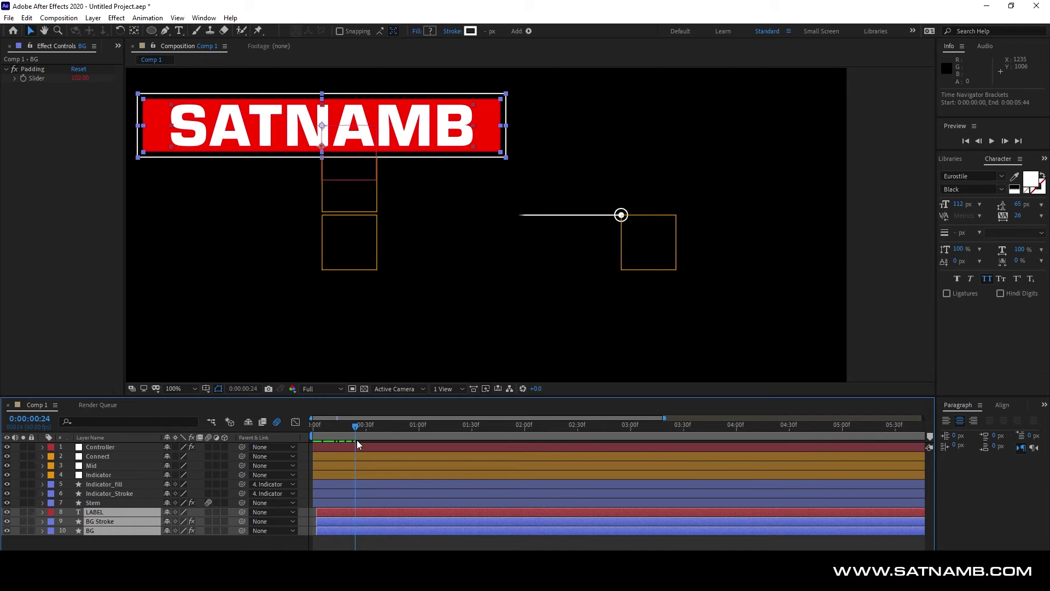
{"action": "left_click", "coordinate": [374, 541]}
{"action": "left_click", "coordinate": [352, 531]}
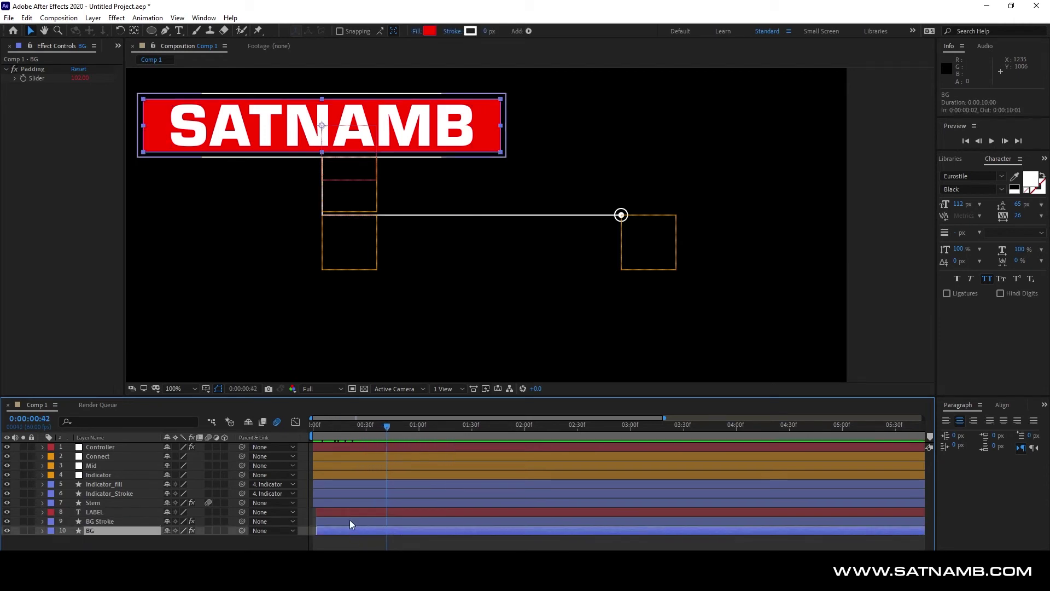
{"action": "left_click", "coordinate": [350, 522], "text": "shift"}
{"action": "left_click", "coordinate": [347, 513], "text": "shift"}
{"action": "left_click_drag", "start_coordinate": [344, 523], "coordinate": [407, 530]}
{"action": "left_click", "coordinate": [400, 533]}
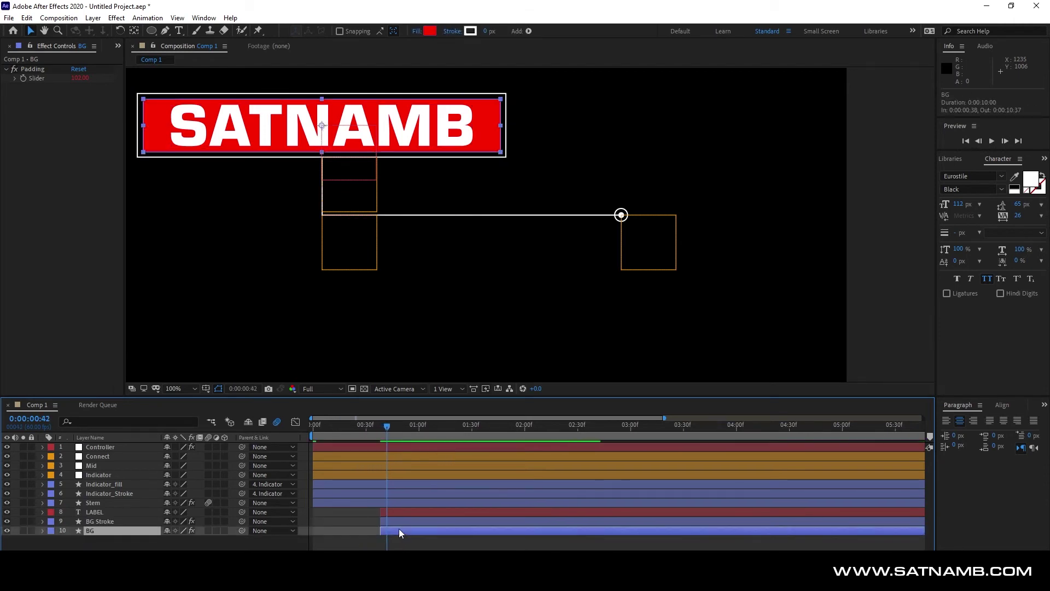
Reveal the Scale keyframes of Indicator_Stroke and the Trim Paths End keyframes of Stem.
{"action": "left_click", "coordinate": [322, 485]}
{"action": "left_click", "coordinate": [104, 493]}
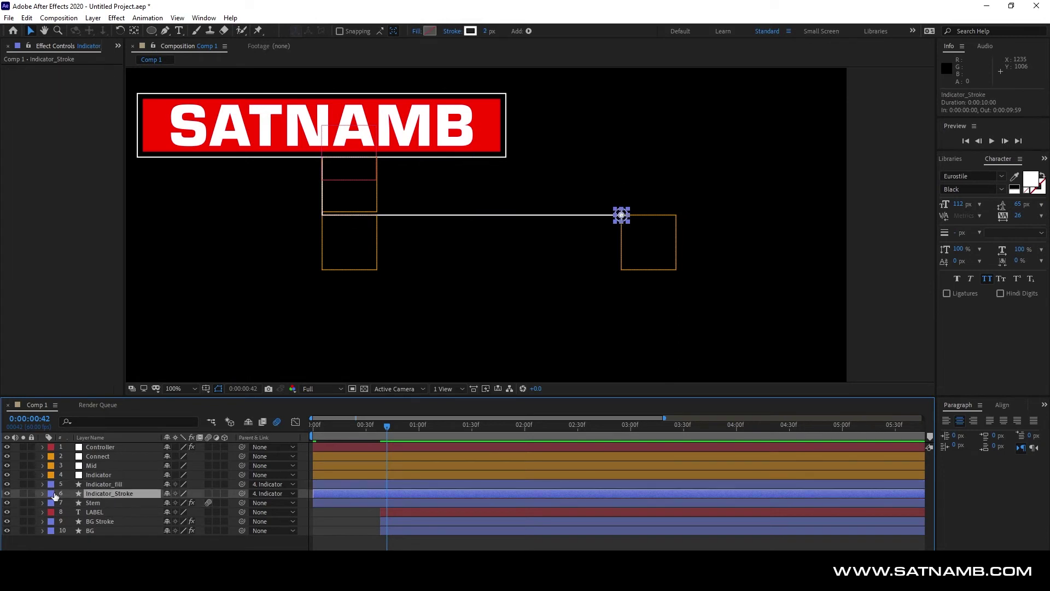
{"action": "key", "text": "s"}
{"action": "left_click", "coordinate": [100, 510]}
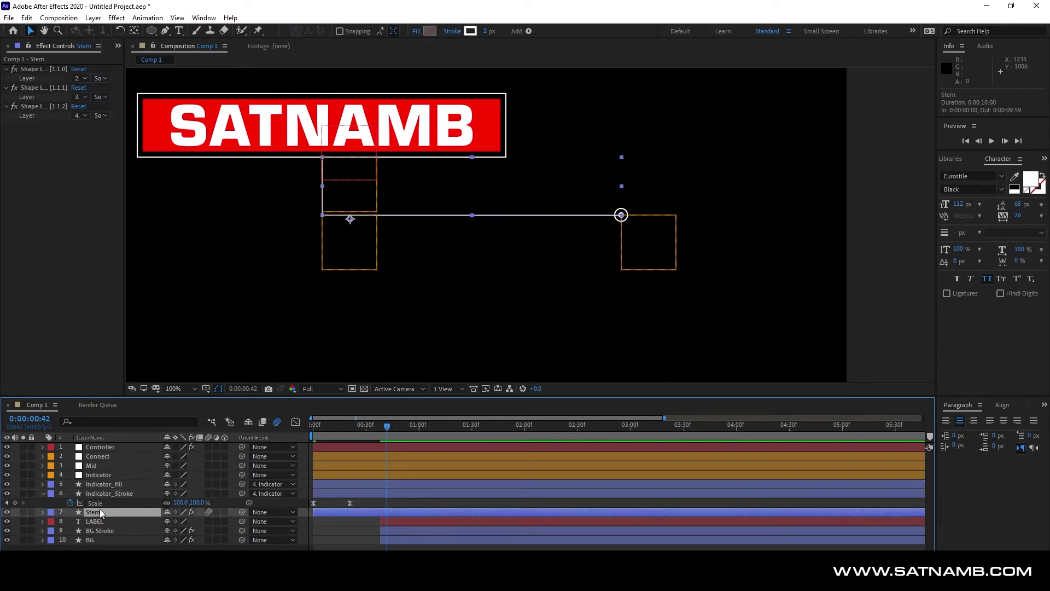
{"action": "key", "text": "u"}
{"action": "left_click", "coordinate": [110, 521]}
{"action": "left_click", "coordinate": [104, 549]}
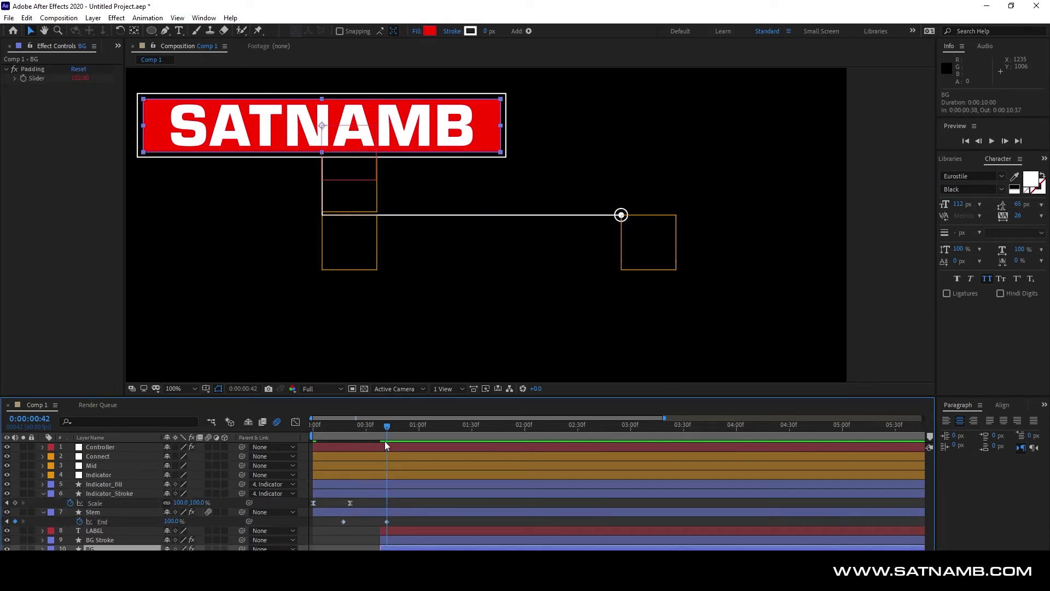
Copy the Stem's animated Trim Paths to the BG Stroke layer, starting at 0:00:00:38.
{"action": "left_click_drag", "start_coordinate": [386, 441], "coordinate": [381, 435]}
{"action": "key", "text": "ctrl+z"}
{"action": "left_click", "coordinate": [389, 541]}
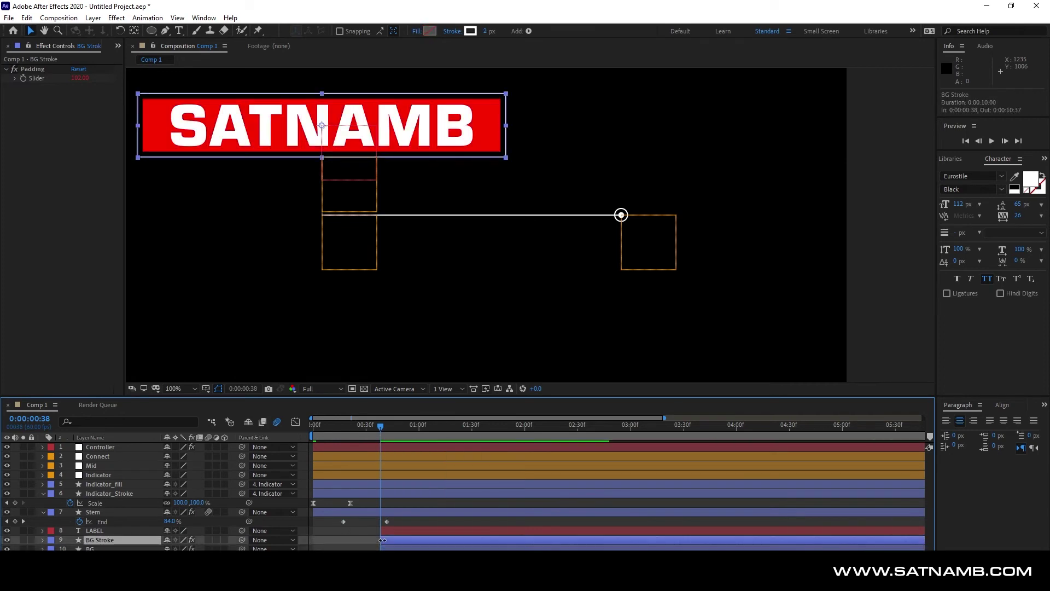
{"action": "key", "text": "ctrl+v"}
{"action": "left_click", "coordinate": [350, 536]}
{"action": "left_click", "coordinate": [343, 522]}
Keyframe the BG layer's opacity to fade in from 0:00:00:38 to 0:00:00:51.
{"action": "left_click", "coordinate": [393, 547]}
{"action": "left_click", "coordinate": [394, 548]}
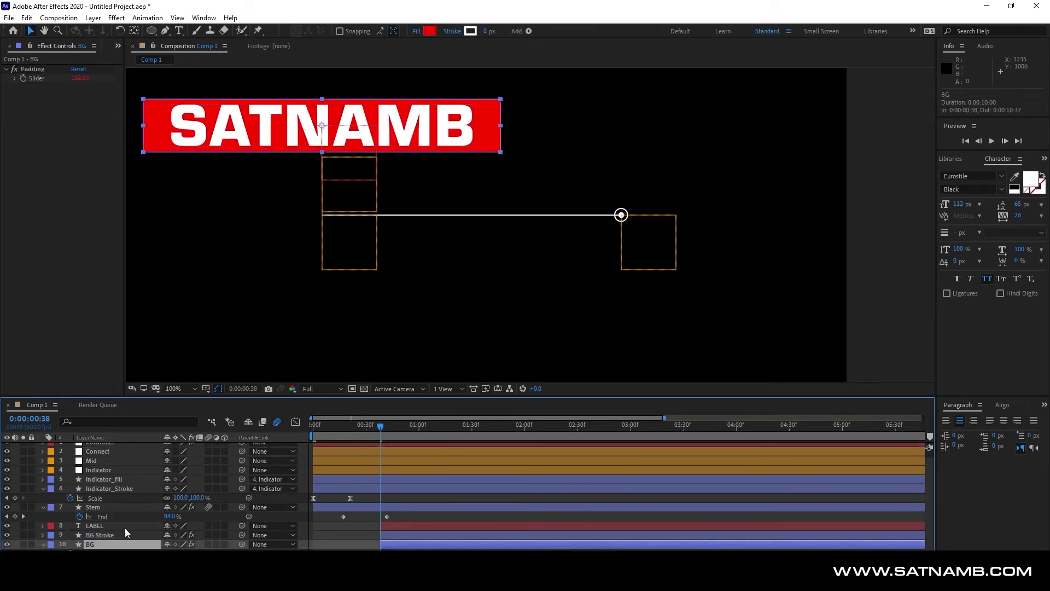
{"action": "key", "text": "ctrl+v"}
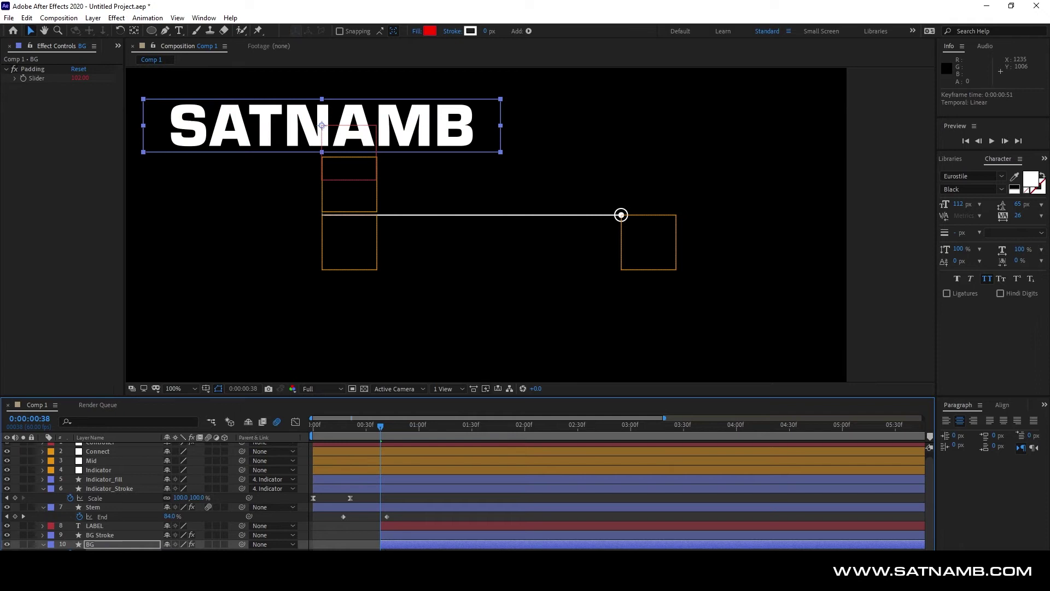
Apply the same opacity fade-in keyframes to the LABEL layer and scrub through the animation.
{"action": "left_click", "coordinate": [112, 561]}
{"action": "left_click", "coordinate": [104, 545]}
{"action": "left_click", "coordinate": [99, 527]}
{"action": "key", "text": "ctrl+v"}
{"action": "left_click", "coordinate": [104, 561]}
{"action": "left_click_drag", "start_coordinate": [311, 429], "coordinate": [401, 428]}
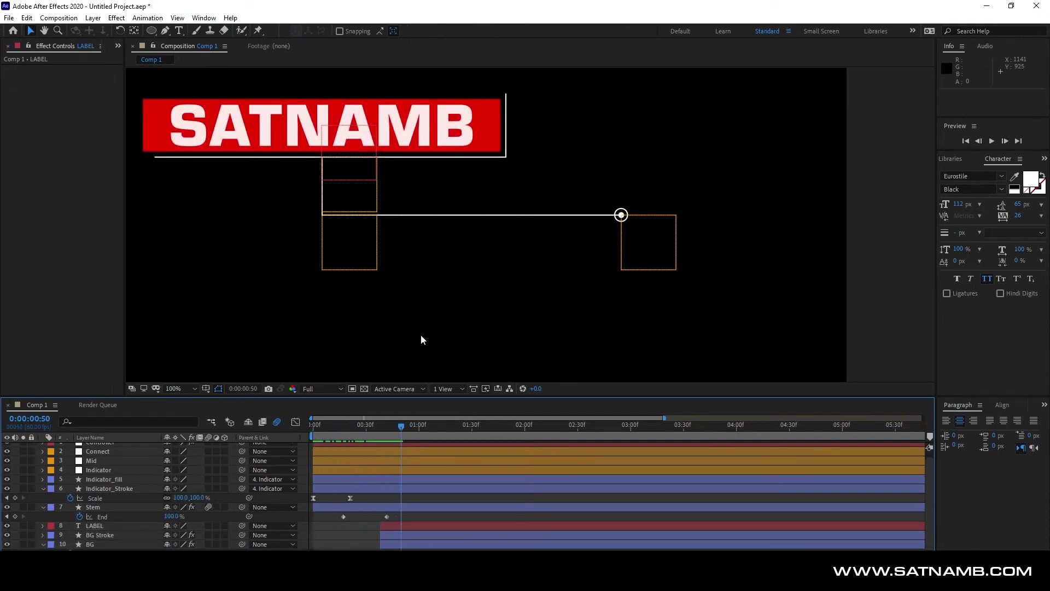
{"action": "left_click", "coordinate": [375, 506]}
Set the BG Stroke's Trim Paths Offset to about 103° so the outline starts where the stem meets the box.
{"action": "left_click", "coordinate": [102, 545]}
{"action": "left_click", "coordinate": [91, 536]}
{"action": "key", "text": "e"}
{"action": "key", "text": "e"}
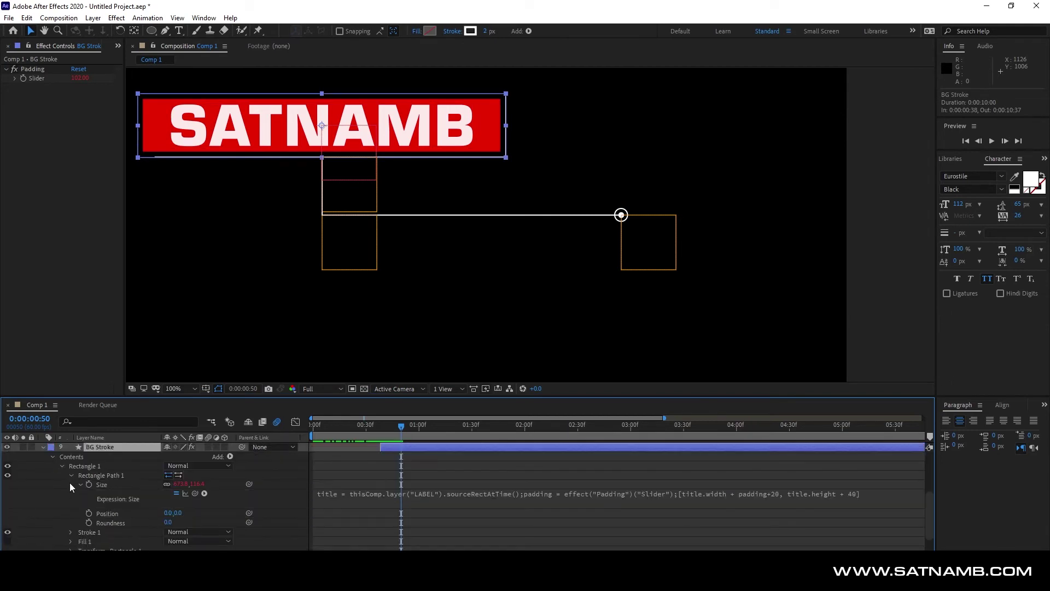
{"action": "scroll", "coordinate": [76, 497], "scroll_direction": "down", "scroll_amount": 2}
{"action": "left_click", "coordinate": [62, 531]}
{"action": "scroll", "coordinate": [69, 531], "scroll_direction": "down", "scroll_amount": 3}
{"action": "mouse_move", "coordinate": [180, 517]}
{"action": "left_mouse_down"}
{"action": "mouse_move", "coordinate": [236, 517]}
{"action": "mouse_move", "coordinate": [181, 517]}
{"action": "left_mouse_up"}
{"action": "scroll", "coordinate": [298, 164], "scroll_direction": "up", "scroll_amount": 5}
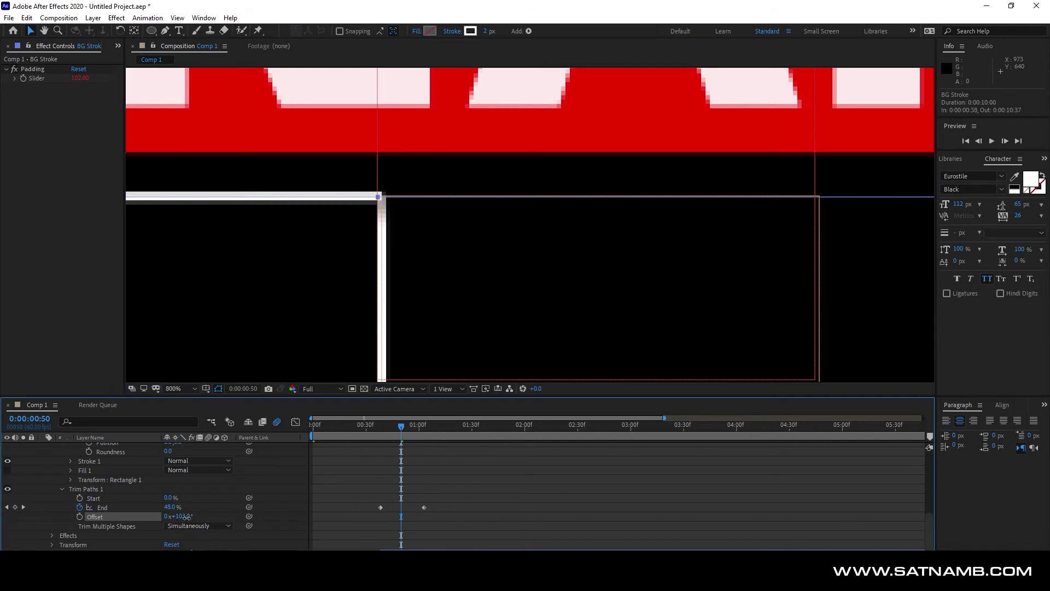
{"action": "scroll", "coordinate": [430, 322], "scroll_direction": "down", "scroll_amount": 6}
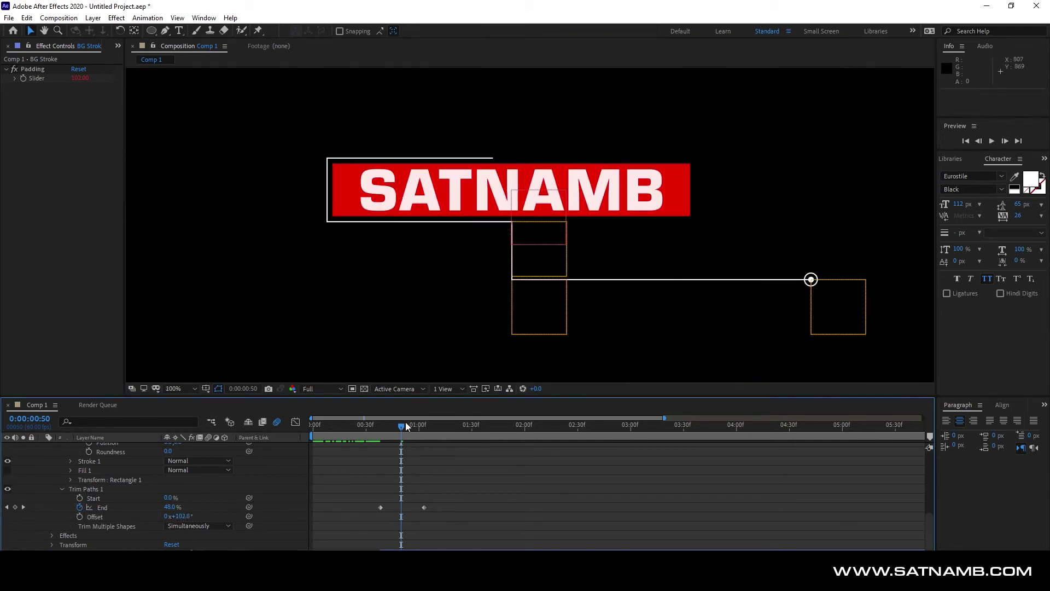
Shift the BG Stroke layer five frames later so it starts at 0:00:00:43.
{"action": "left_click_drag", "start_coordinate": [405, 422], "coordinate": [382, 419]}
{"action": "scroll", "coordinate": [413, 478], "scroll_direction": "up", "scroll_amount": 5}
{"action": "left_click_drag", "start_coordinate": [412, 477], "coordinate": [422, 477]}
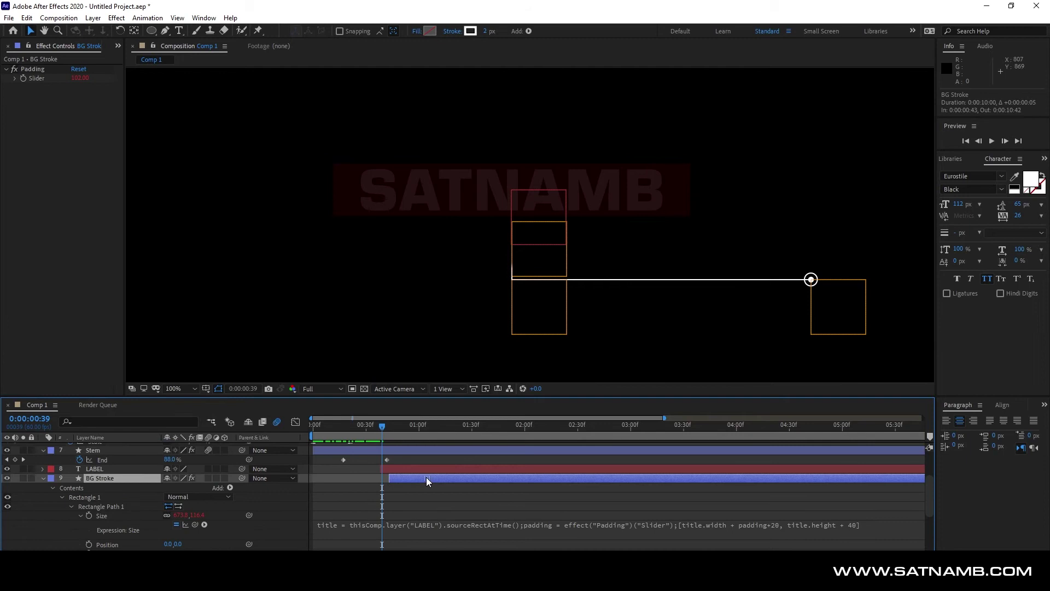
Shift the BG Stroke layer slightly earlier so it starts as the Stem finishes drawing, and preview the whole animation.
{"action": "scroll", "coordinate": [598, 247], "scroll_direction": "up", "scroll_amount": 3}
{"action": "mouse_move", "coordinate": [382, 426]}
{"action": "left_mouse_down"}
{"action": "mouse_move", "coordinate": [395, 428]}
{"action": "mouse_move", "coordinate": [386, 427]}
{"action": "left_mouse_up"}
{"action": "left_click_drag", "start_coordinate": [405, 478], "coordinate": [402, 477]}
{"action": "left_click_drag", "start_coordinate": [387, 428], "coordinate": [305, 421]}
{"action": "scroll", "coordinate": [461, 252], "scroll_direction": "down", "scroll_amount": 4}
{"action": "left_click", "coordinate": [461, 253]}
{"action": "scroll", "coordinate": [529, 242], "scroll_direction": "up", "scroll_amount": 1}
{"action": "key", "text": "space"}
{"action": "scroll", "coordinate": [422, 324], "scroll_direction": "up", "scroll_amount": 2}
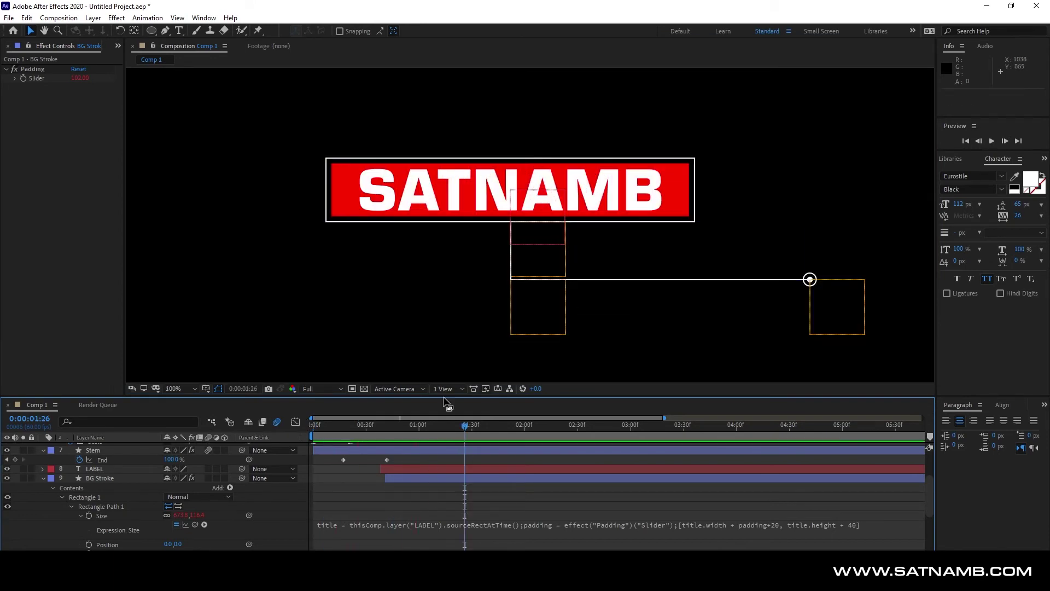
Adjust the Padding slider on the Controller layer to change the width of the box and outline.
{"action": "scroll", "coordinate": [264, 493], "scroll_direction": "up", "scroll_amount": 5}
{"action": "left_click", "coordinate": [106, 446]}
{"action": "left_click_drag", "start_coordinate": [78, 77], "coordinate": [84, 92]}
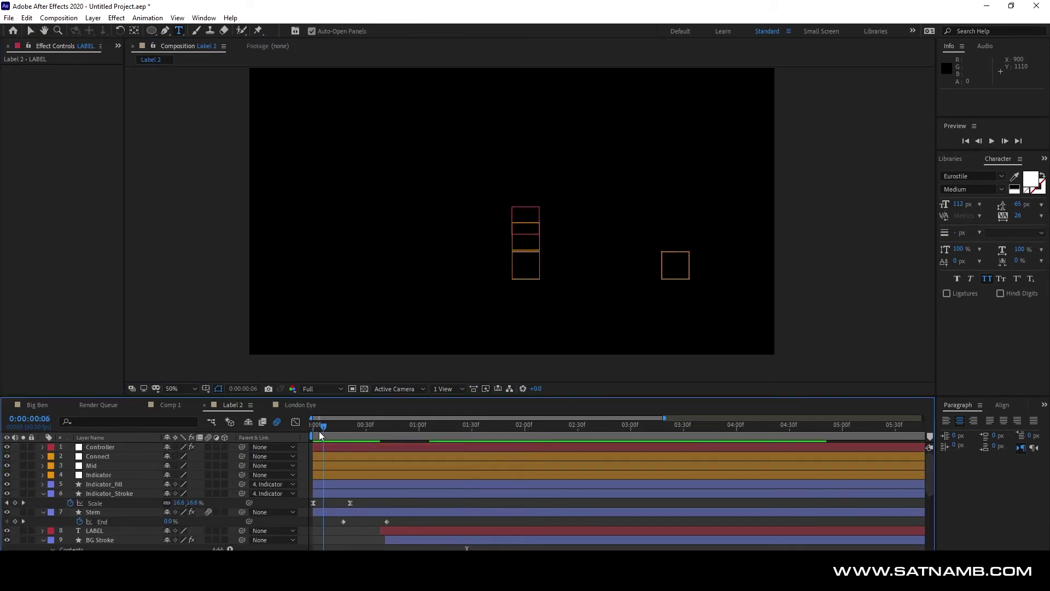
In Label 2, set the BG Stroke's Trim Paths Offset to about 102.8° so the outline meets the stem, and scrub to check it.
{"action": "left_click_drag", "start_coordinate": [320, 431], "coordinate": [408, 435]}
{"action": "scroll", "coordinate": [523, 257], "scroll_direction": "up", "scroll_amount": 2}
{"action": "scroll", "coordinate": [480, 260], "scroll_direction": "up", "scroll_amount": 1}
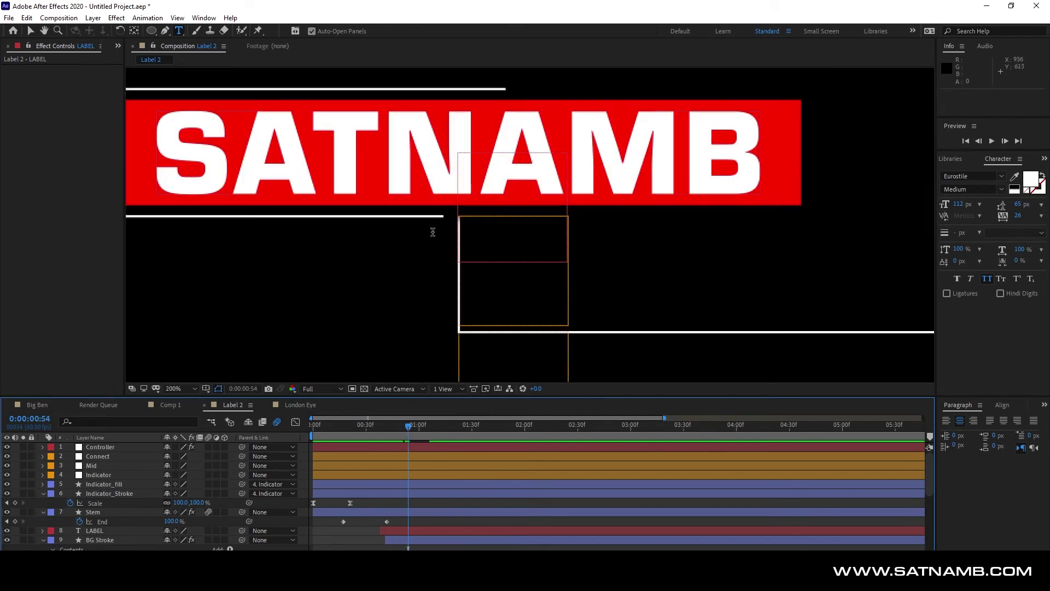
{"action": "left_click", "coordinate": [31, 30]}
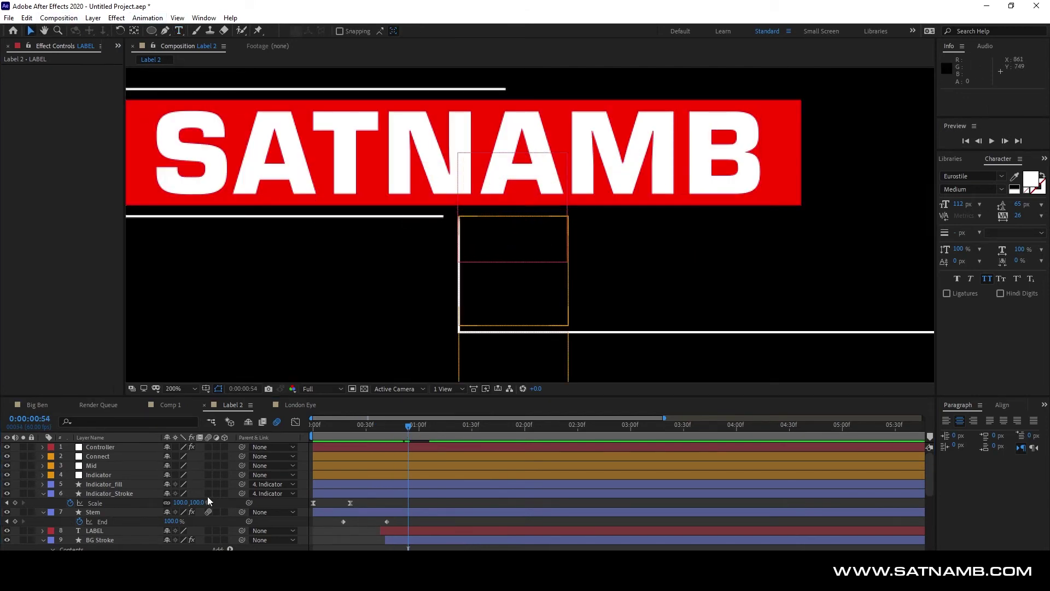
{"action": "left_click", "coordinate": [114, 538]}
{"action": "scroll", "coordinate": [125, 522], "scroll_direction": "down", "scroll_amount": 2}
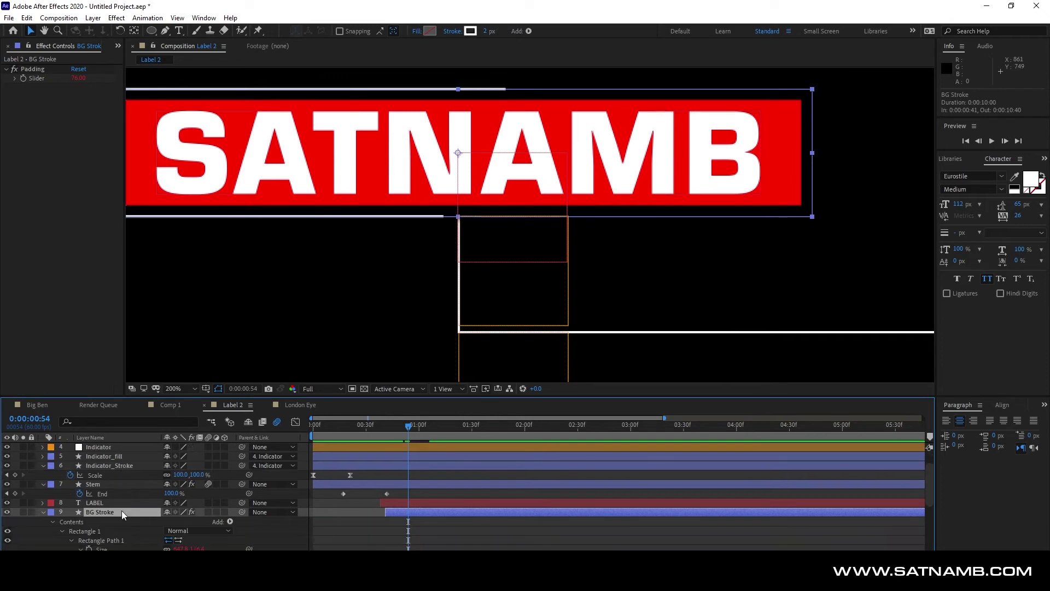
{"action": "scroll", "coordinate": [176, 542], "scroll_direction": "down", "scroll_amount": 3}
{"action": "left_click_drag", "start_coordinate": [177, 531], "coordinate": [179, 530]}
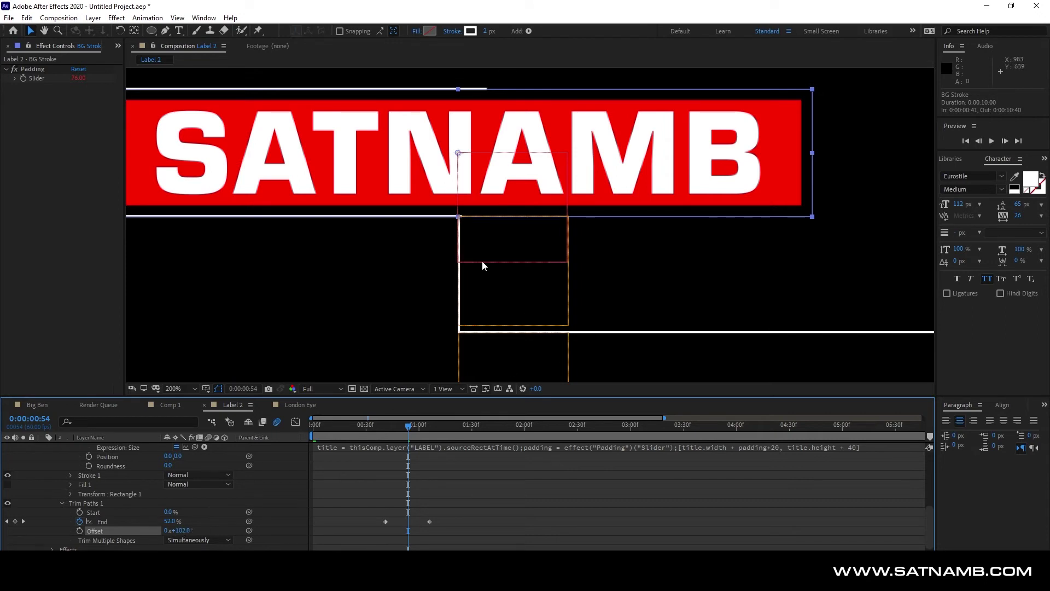
{"action": "key", "text": "slash"}
{"action": "left_click_drag", "start_coordinate": [360, 431], "coordinate": [432, 434]}
{"action": "scroll", "coordinate": [504, 465], "scroll_direction": "up", "scroll_amount": 4}
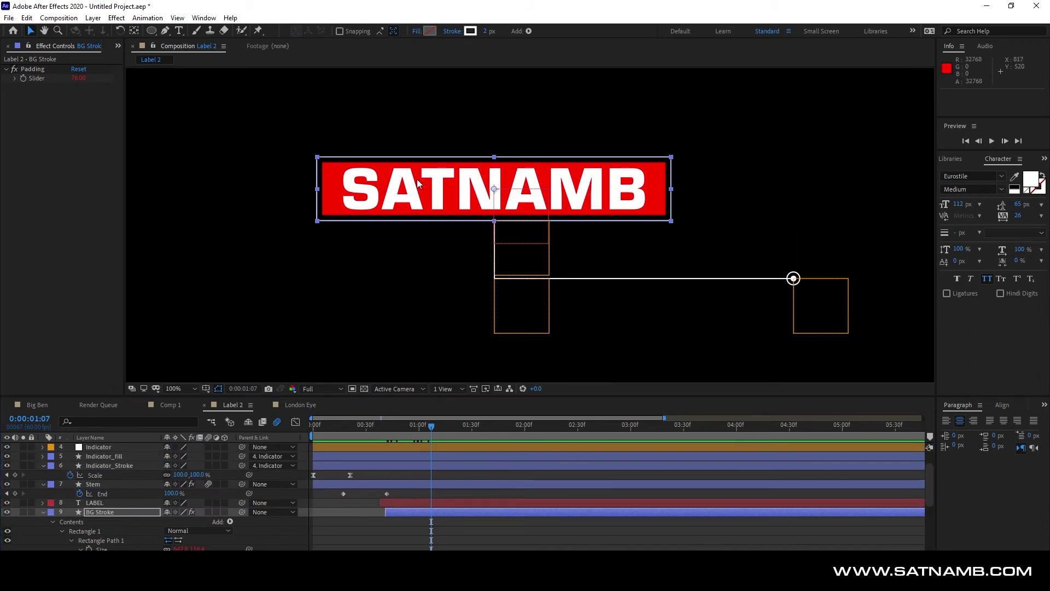
Try a different font size on the LABEL layer and undo the change.
{"action": "left_click", "coordinate": [136, 503]}
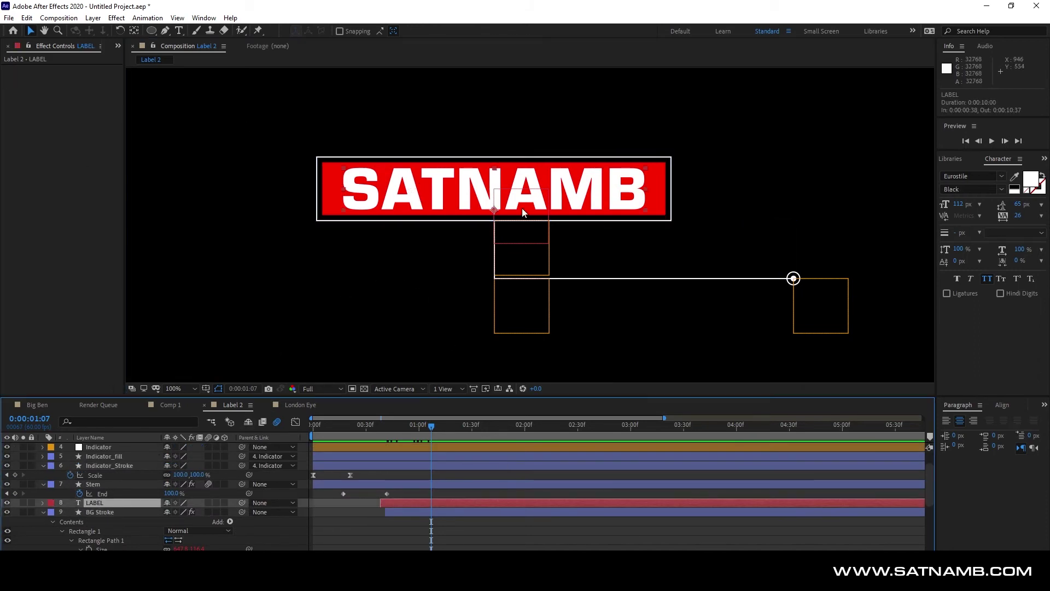
{"action": "mouse_move", "coordinate": [959, 204]}
{"action": "left_mouse_down"}
{"action": "mouse_move", "coordinate": [947, 204]}
{"action": "mouse_move", "coordinate": [969, 205]}
{"action": "left_mouse_up"}
{"action": "key", "text": "ctrl+z"}
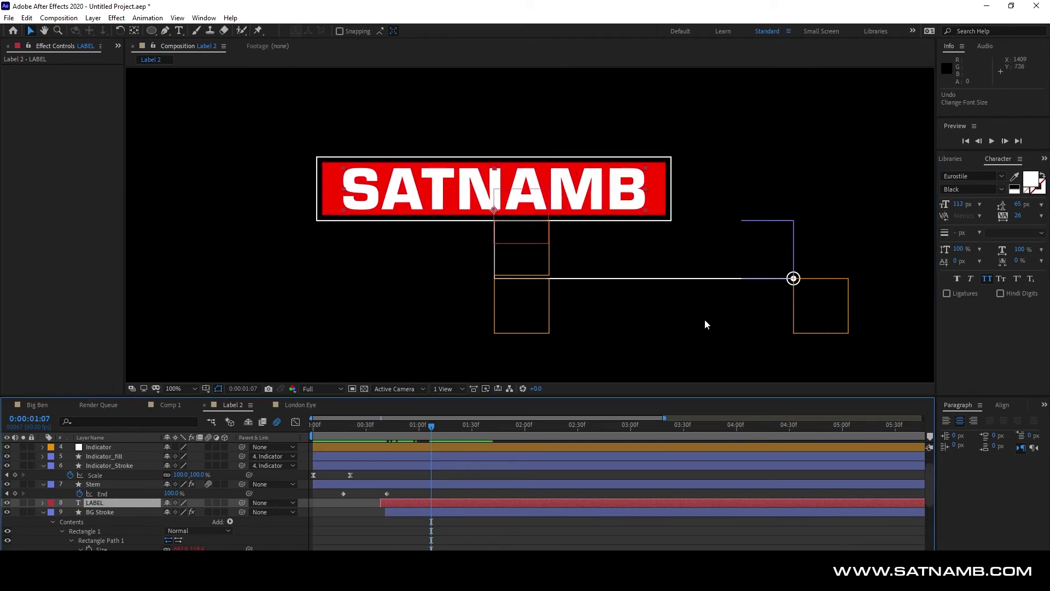
Scale the LABEL layer to 90% and move it up about 6 px within the box.
{"action": "key", "text": "s"}
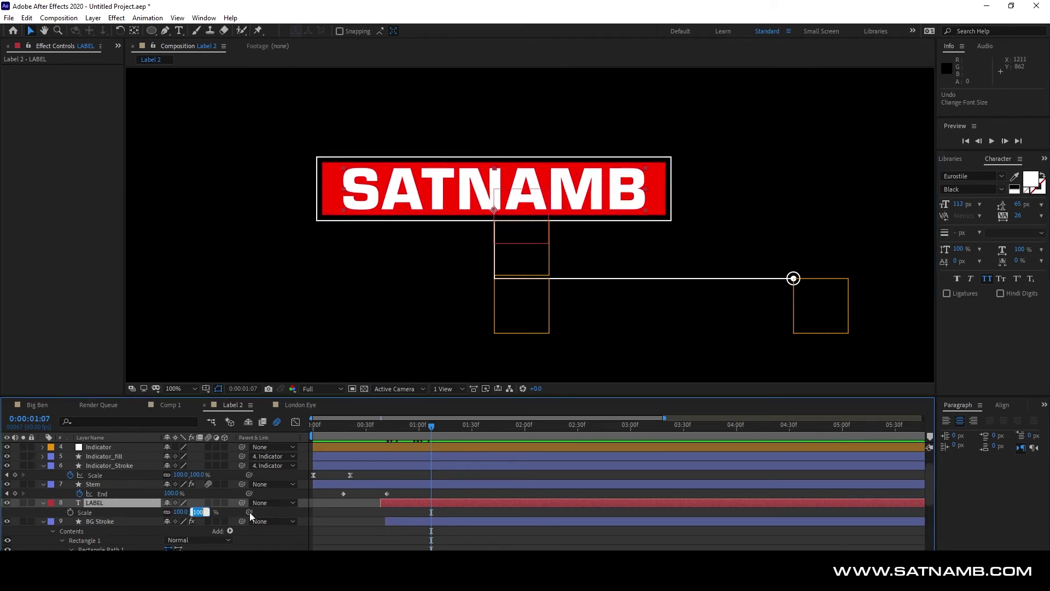
{"action": "key", "text": "Return"}
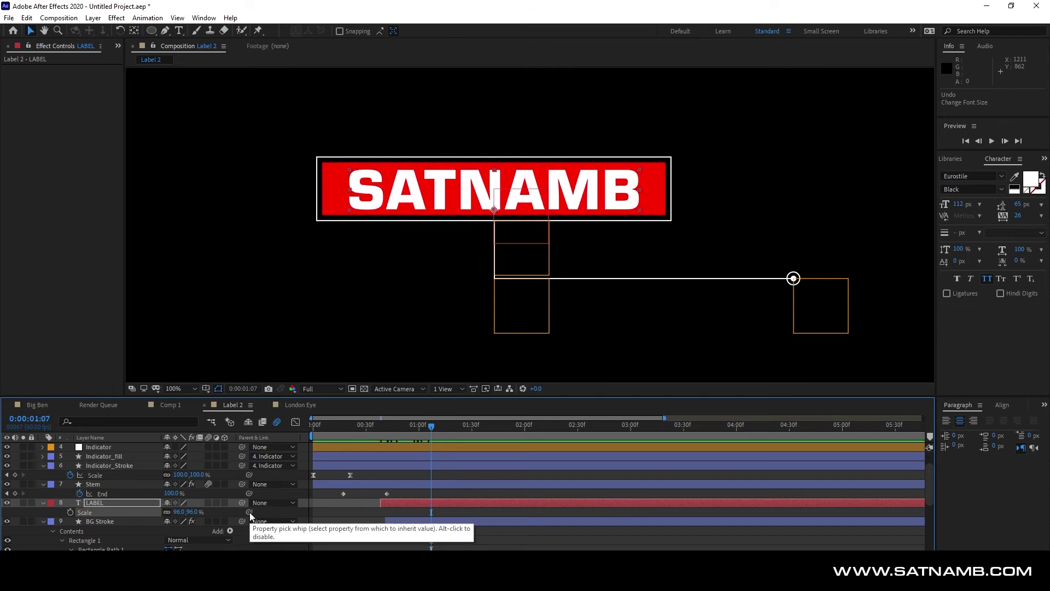
{"action": "mouse_move", "coordinate": [189, 512]}
{"action": "left_mouse_down"}
{"action": "mouse_move", "coordinate": [179, 504]}
{"action": "mouse_move", "coordinate": [197, 503]}
{"action": "mouse_move", "coordinate": [187, 502]}
{"action": "left_mouse_up"}
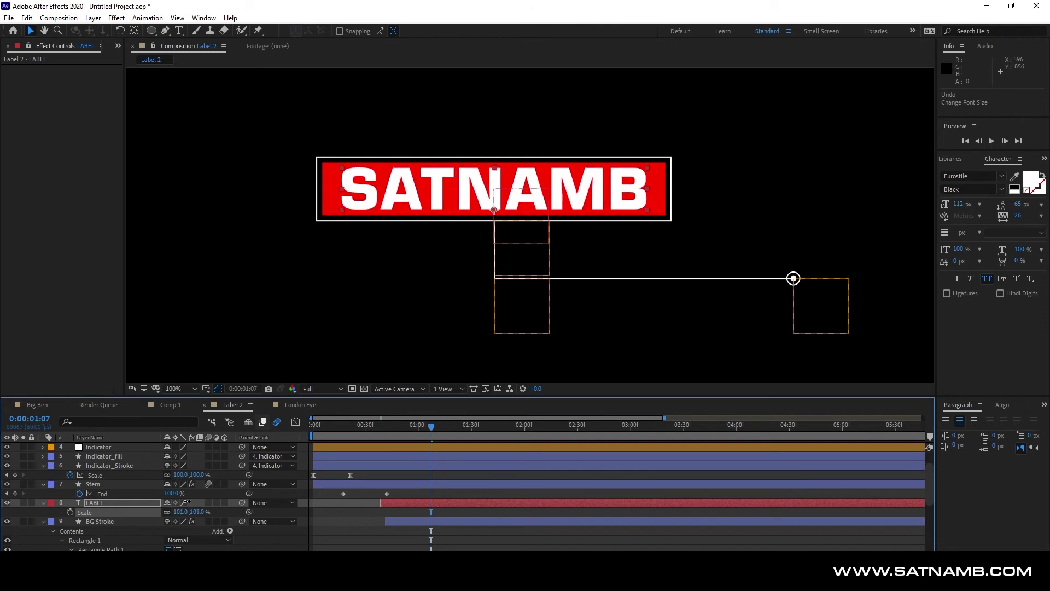
{"action": "mouse_move", "coordinate": [955, 204]}
{"action": "left_mouse_down"}
{"action": "mouse_move", "coordinate": [992, 203]}
{"action": "mouse_move", "coordinate": [959, 207]}
{"action": "left_mouse_up"}
{"action": "left_click", "coordinate": [199, 511]}
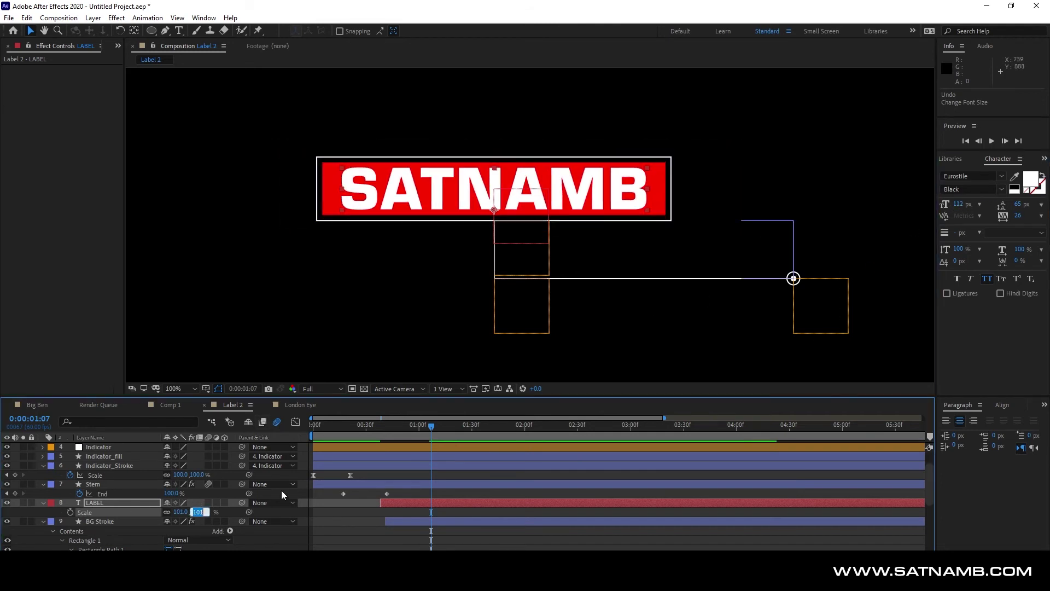
{"action": "type", "text": "90"}
{"action": "key", "text": "Return"}
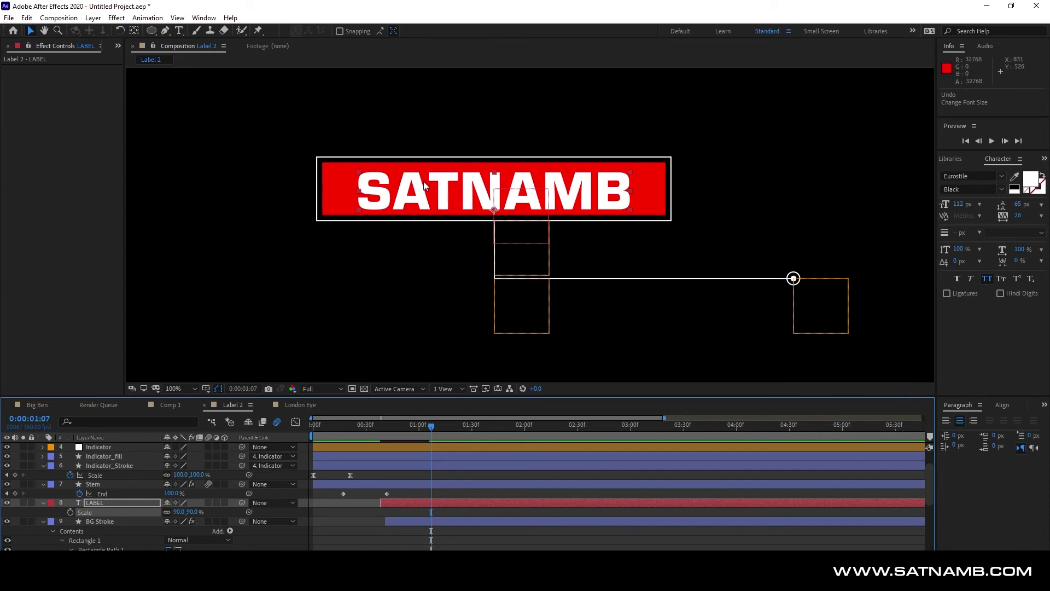
{"action": "left_click_drag", "start_coordinate": [425, 185], "coordinate": [426, 180]}
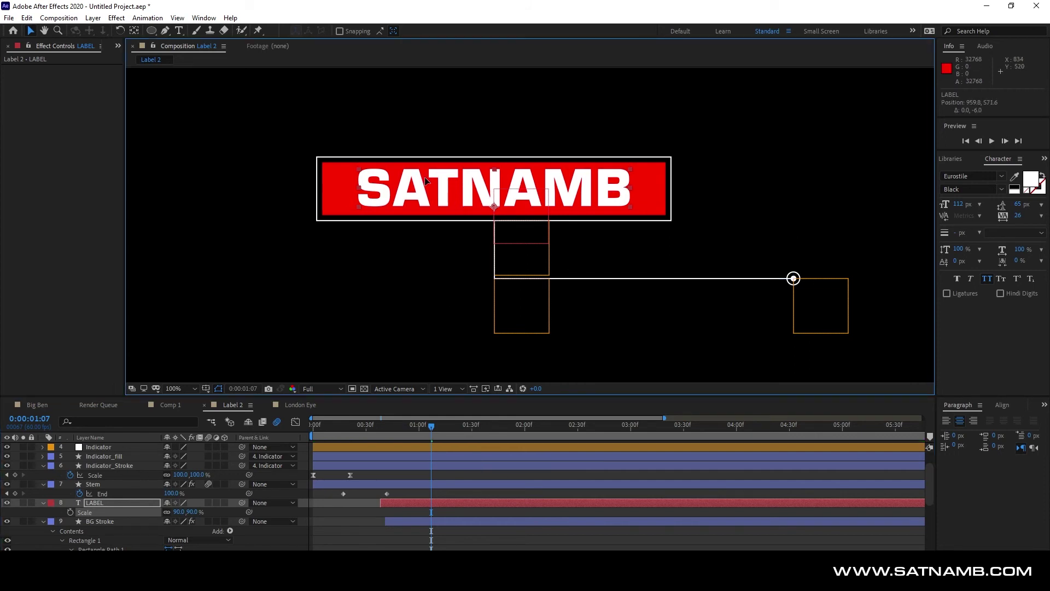
Change the BG shape's fill colour from red to a light sky blue.
{"action": "left_click", "coordinate": [385, 283]}
{"action": "left_click", "coordinate": [336, 199]}
{"action": "left_click", "coordinate": [335, 317]}
{"action": "scroll", "coordinate": [100, 524], "scroll_direction": "down", "scroll_amount": 5}
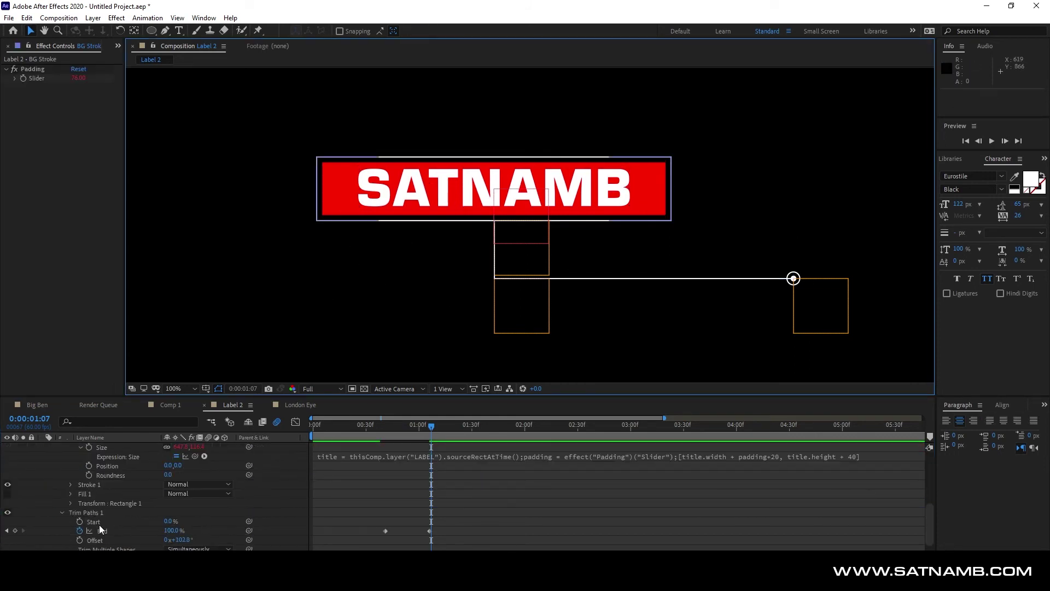
{"action": "left_click", "coordinate": [101, 544]}
{"action": "left_click", "coordinate": [431, 31]}
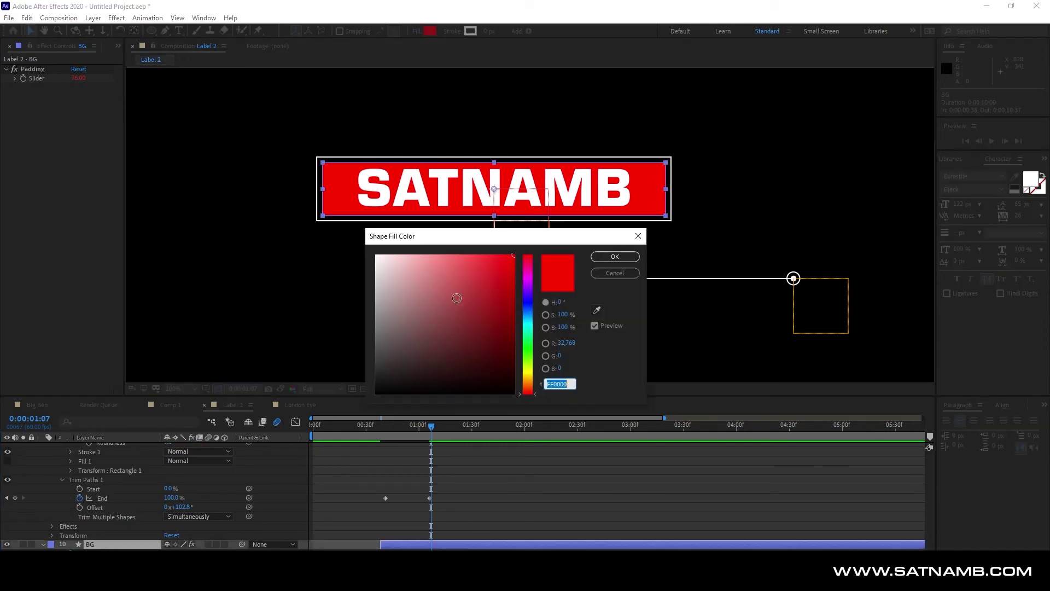
{"action": "left_click_drag", "start_coordinate": [528, 267], "coordinate": [533, 316]}
{"action": "left_click_drag", "start_coordinate": [485, 262], "coordinate": [482, 256]}
{"action": "left_click_drag", "start_coordinate": [530, 314], "coordinate": [531, 311]}
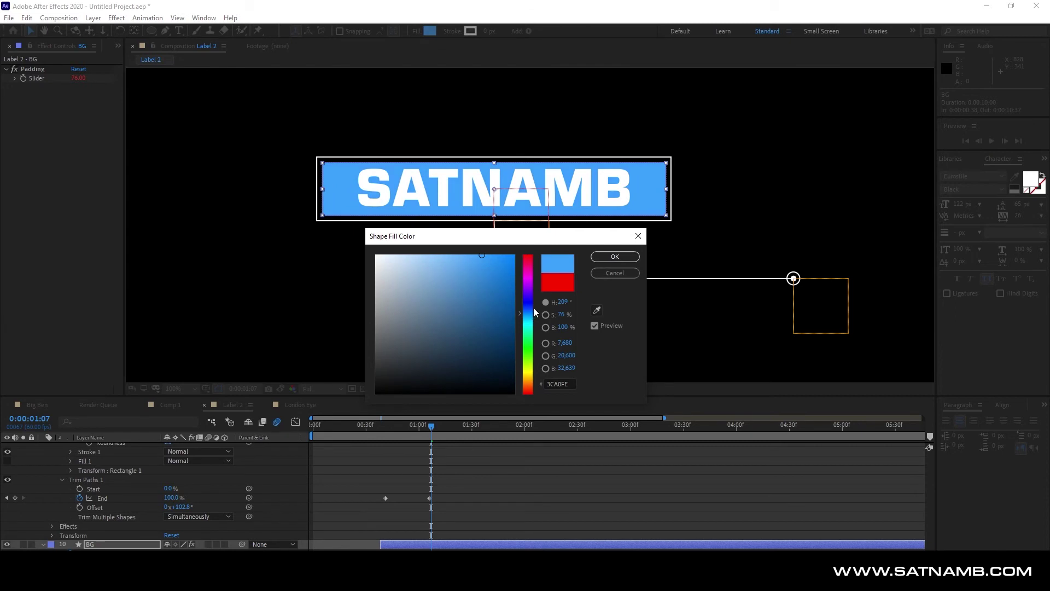
{"action": "left_click", "coordinate": [491, 265]}
{"action": "left_click_drag", "start_coordinate": [490, 265], "coordinate": [492, 267]}
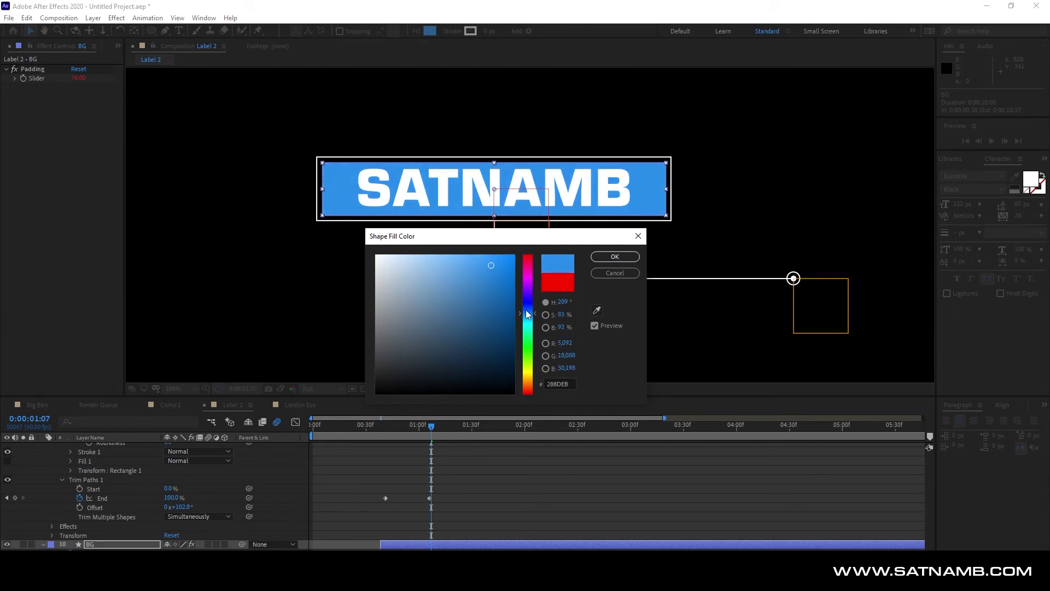
{"action": "left_click_drag", "start_coordinate": [528, 314], "coordinate": [530, 319]}
{"action": "left_click", "coordinate": [615, 257]}
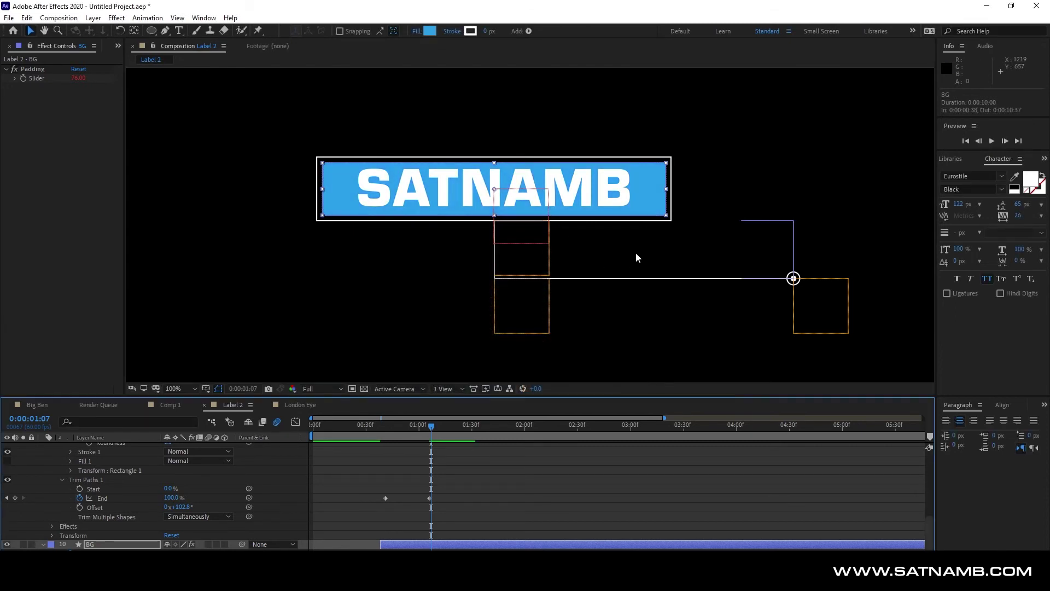
Move the LABEL text down about 5 px and switch it to a lighter font weight.
{"action": "left_click", "coordinate": [390, 192]}
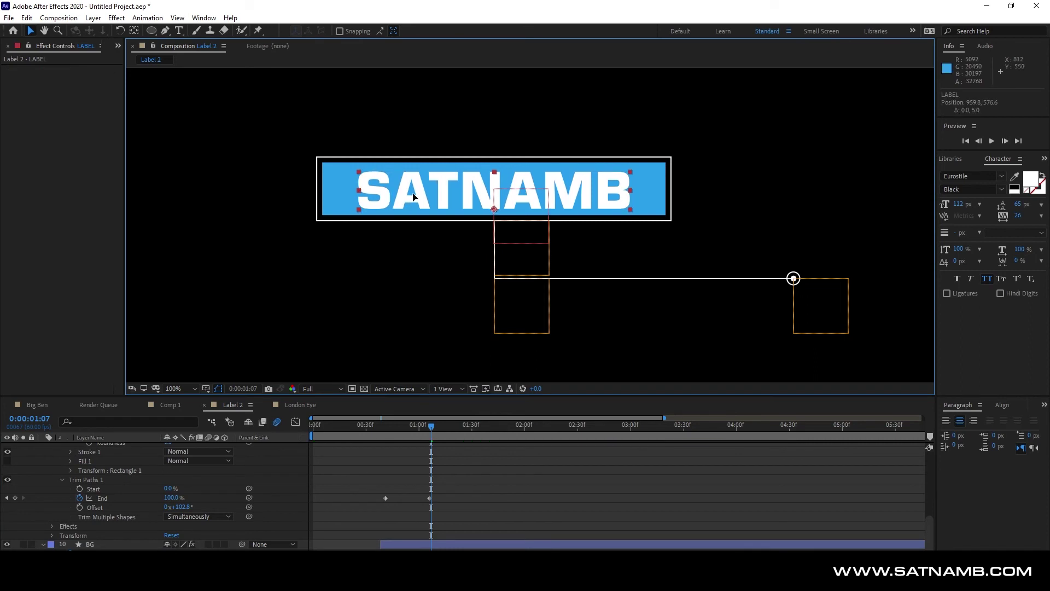
{"action": "left_click", "coordinate": [1001, 189]}
{"action": "left_click", "coordinate": [964, 224]}
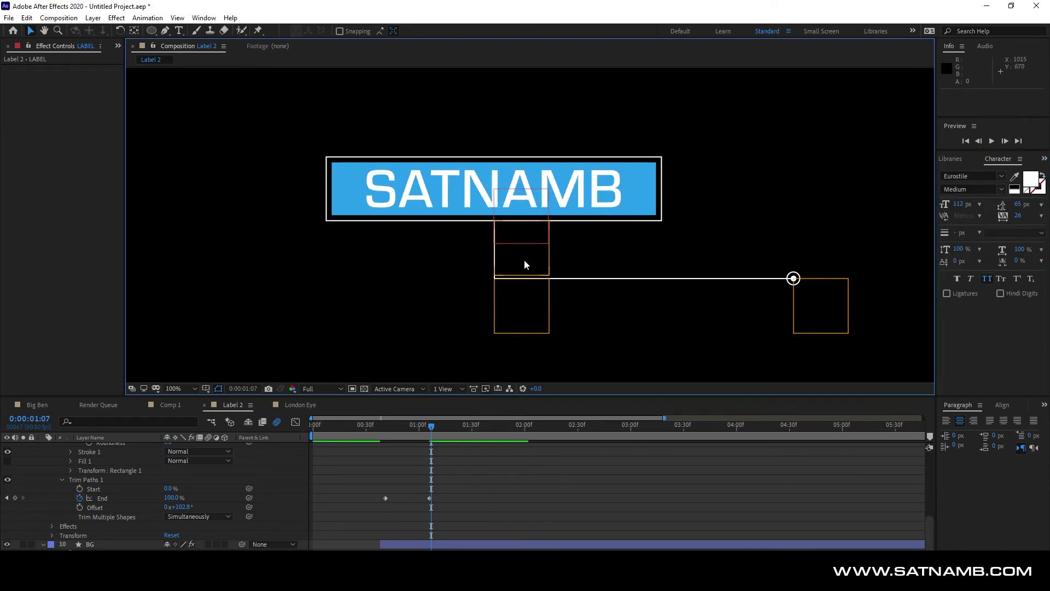
Set the BG Stroke's Trim Paths Offset to 103.9° so the partly drawn outline at 0:00:00:51 begins exactly at the stem.
{"action": "scroll", "coordinate": [94, 520], "scroll_direction": "up", "scroll_amount": 1}
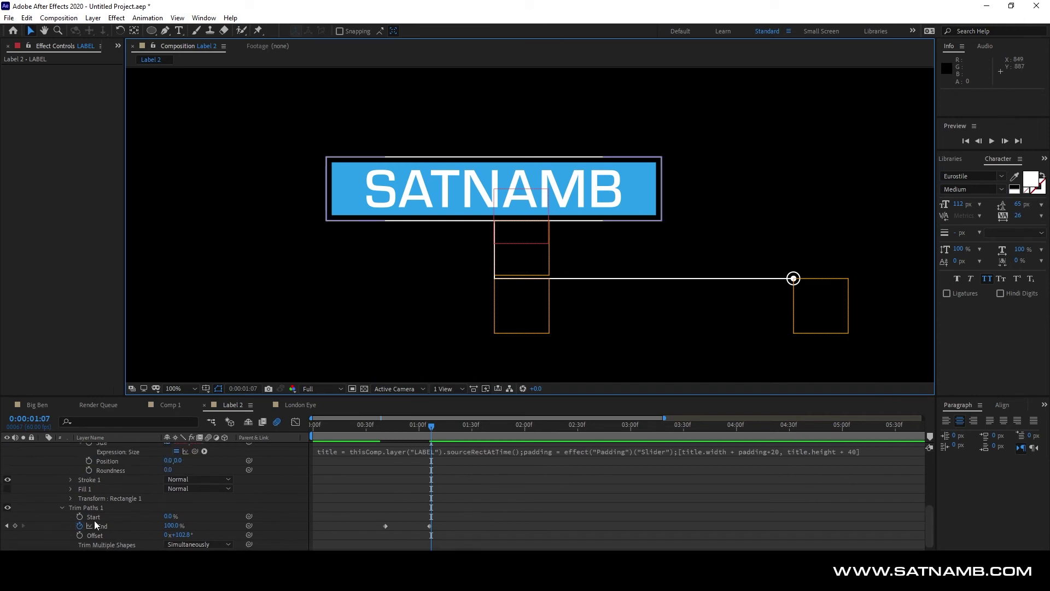
{"action": "left_click", "coordinate": [123, 535]}
{"action": "left_click_drag", "start_coordinate": [425, 428], "coordinate": [403, 426]}
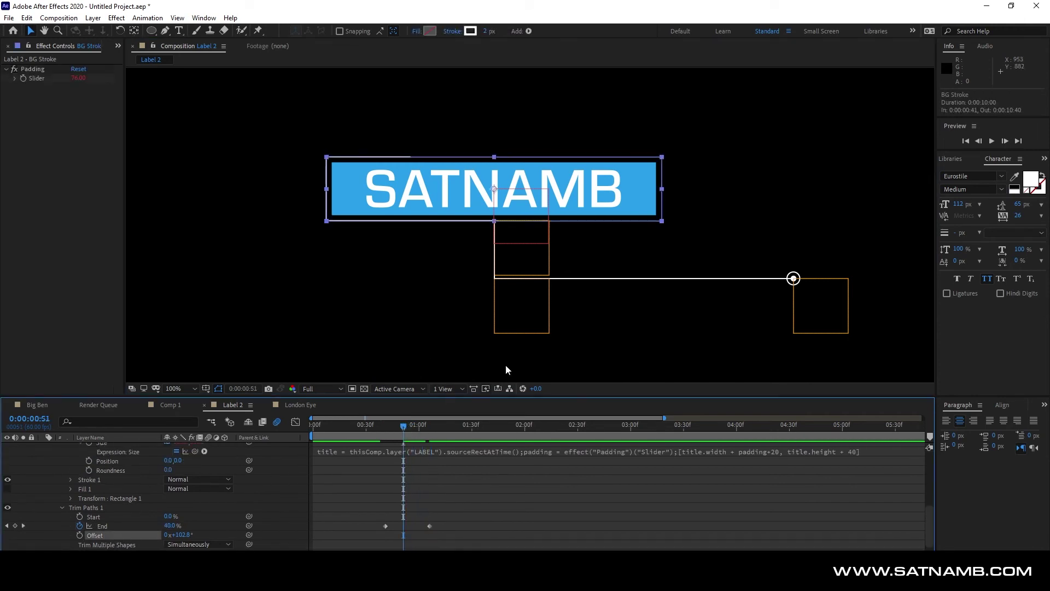
{"action": "scroll", "coordinate": [505, 301], "scroll_direction": "up", "scroll_amount": 4}
{"action": "left_click", "coordinate": [184, 539]}
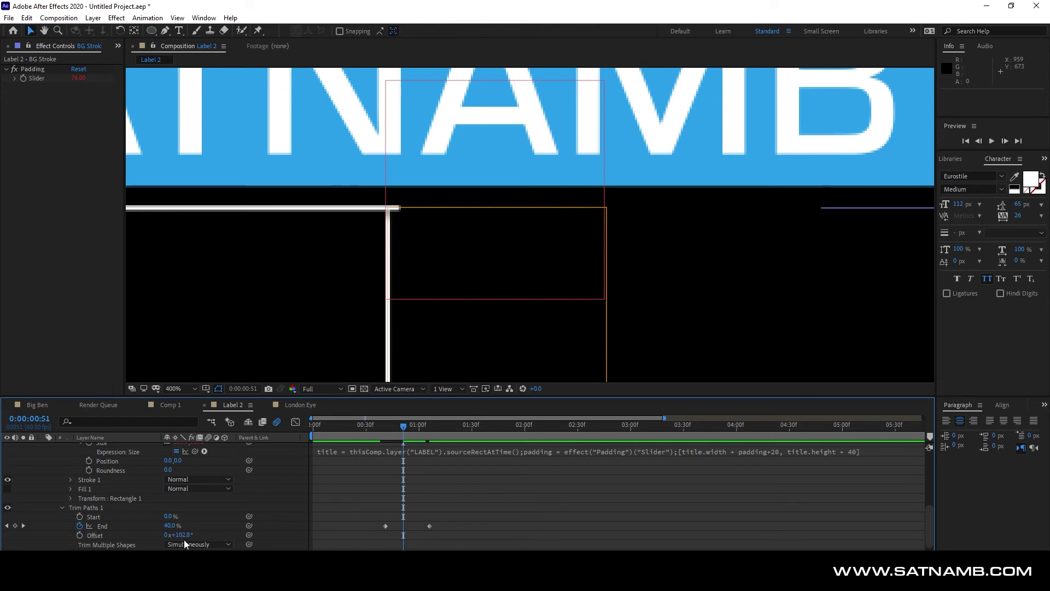
{"action": "left_click_drag", "start_coordinate": [183, 533], "coordinate": [181, 534]}
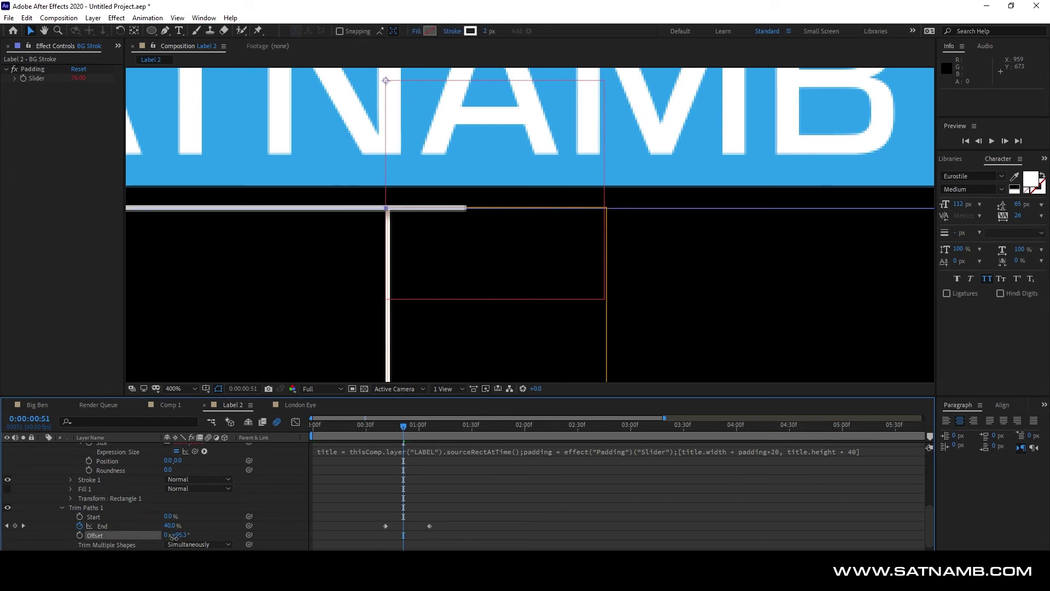
{"action": "mouse_move", "coordinate": [173, 538]}
{"action": "left_mouse_down"}
{"action": "mouse_move", "coordinate": [224, 540]}
{"action": "mouse_move", "coordinate": [192, 534]}
{"action": "left_mouse_up"}
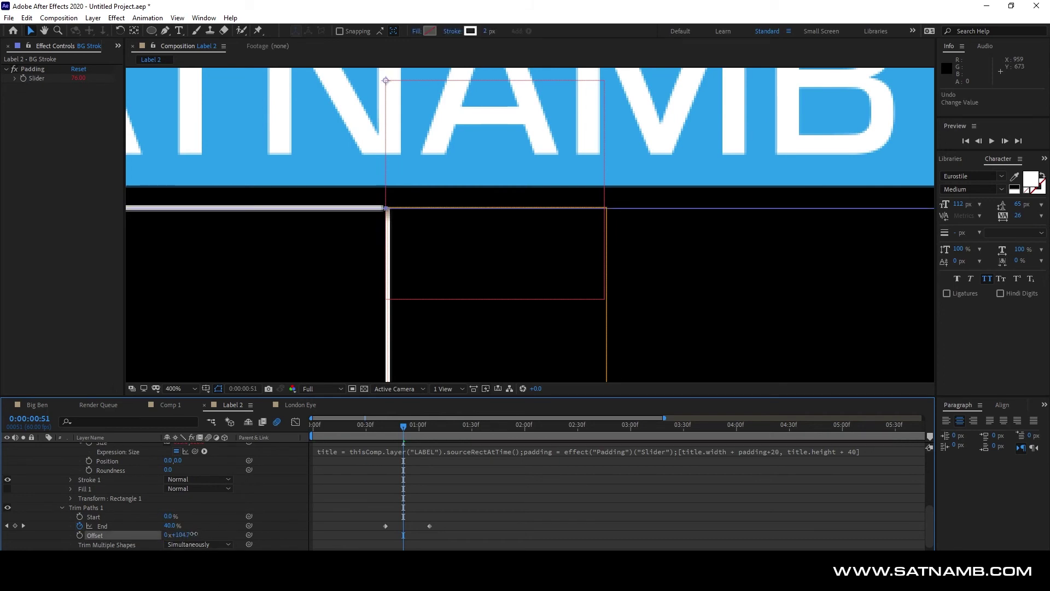
{"action": "scroll", "coordinate": [431, 308], "scroll_direction": "down", "scroll_amount": 6}
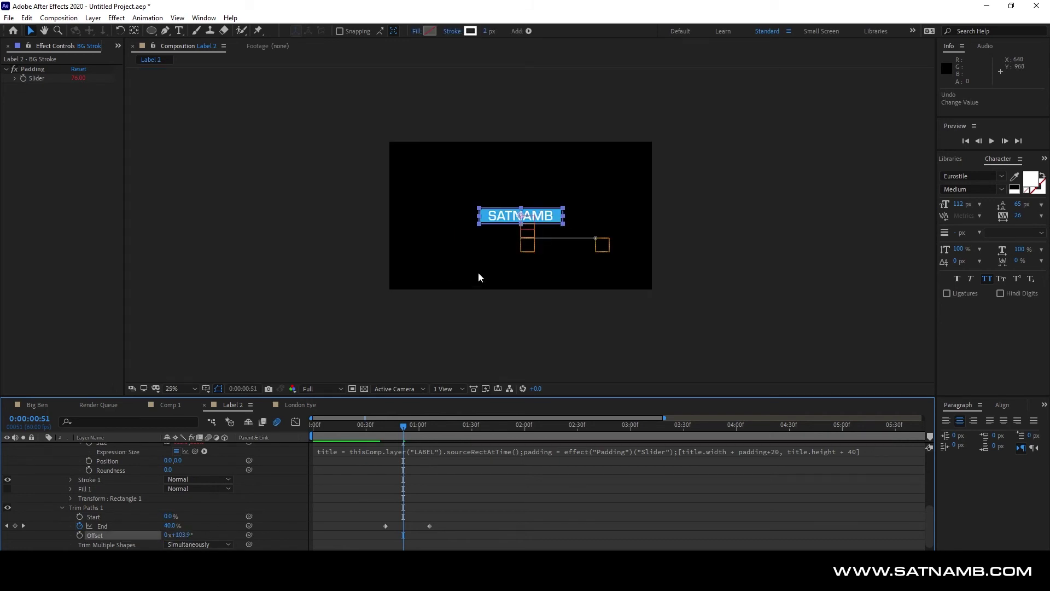
{"action": "scroll", "coordinate": [479, 271], "scroll_direction": "up", "scroll_amount": 2}
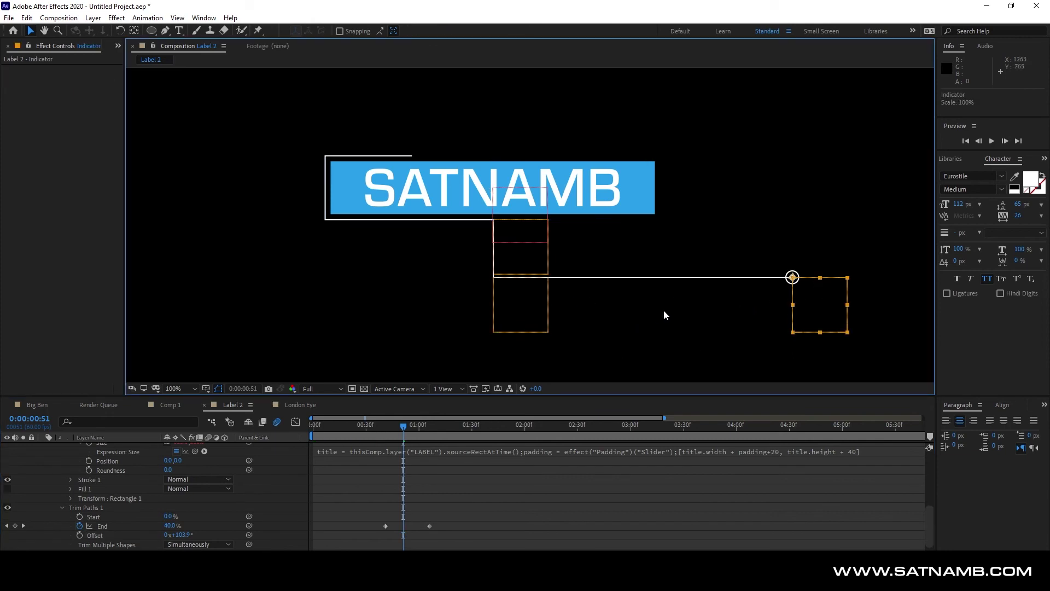
Move the Indicator null to about 1059, 776 and left-align it with the Mid null so the stem runs straight down.
{"action": "left_click_drag", "start_coordinate": [820, 296], "coordinate": [544, 342]}
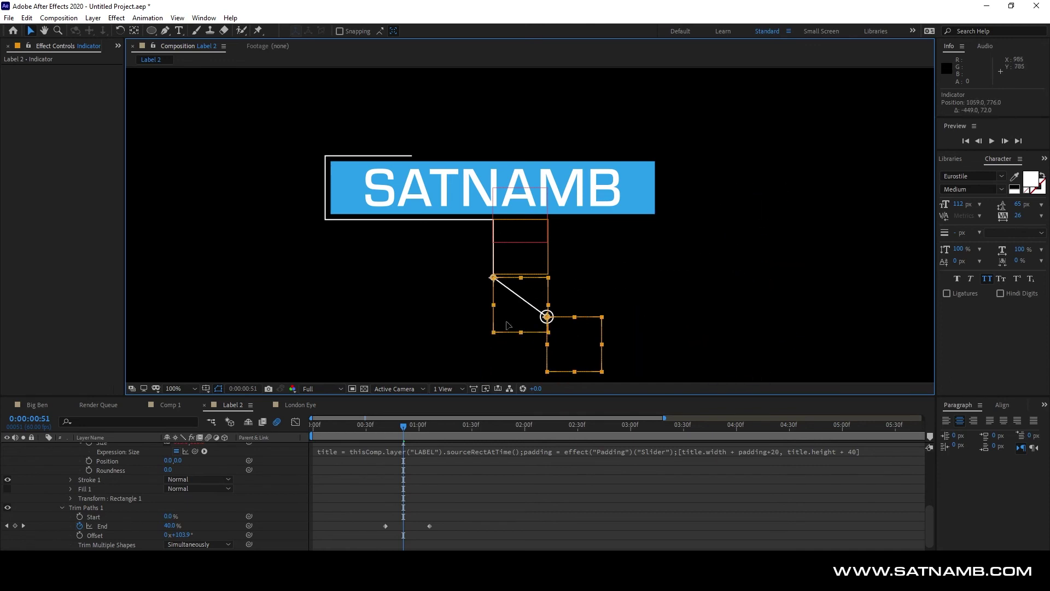
{"action": "left_click", "coordinate": [999, 408]}
{"action": "left_click", "coordinate": [948, 432]}
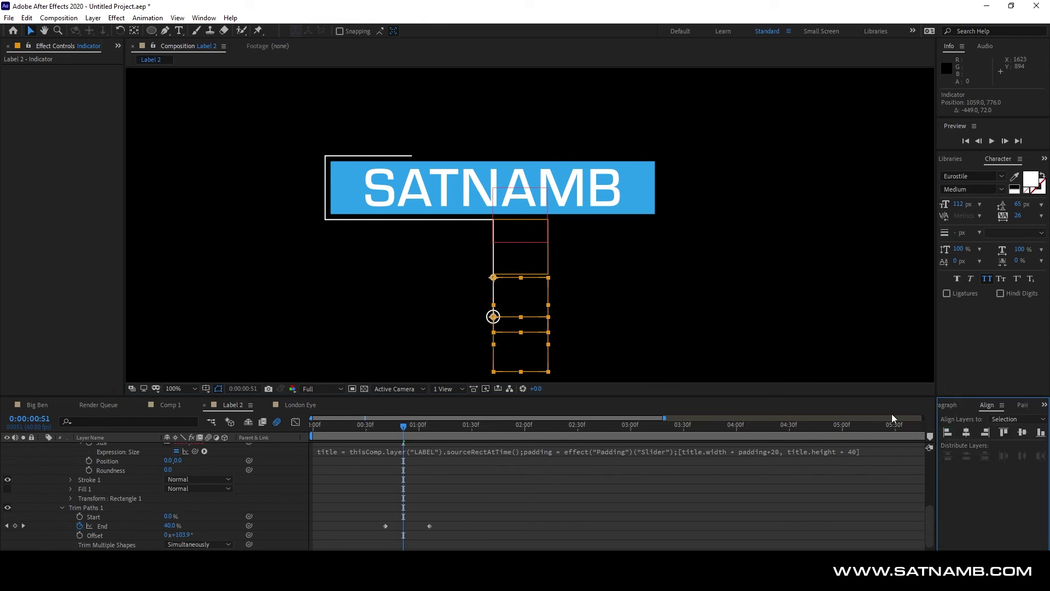
{"action": "left_click", "coordinate": [652, 297]}
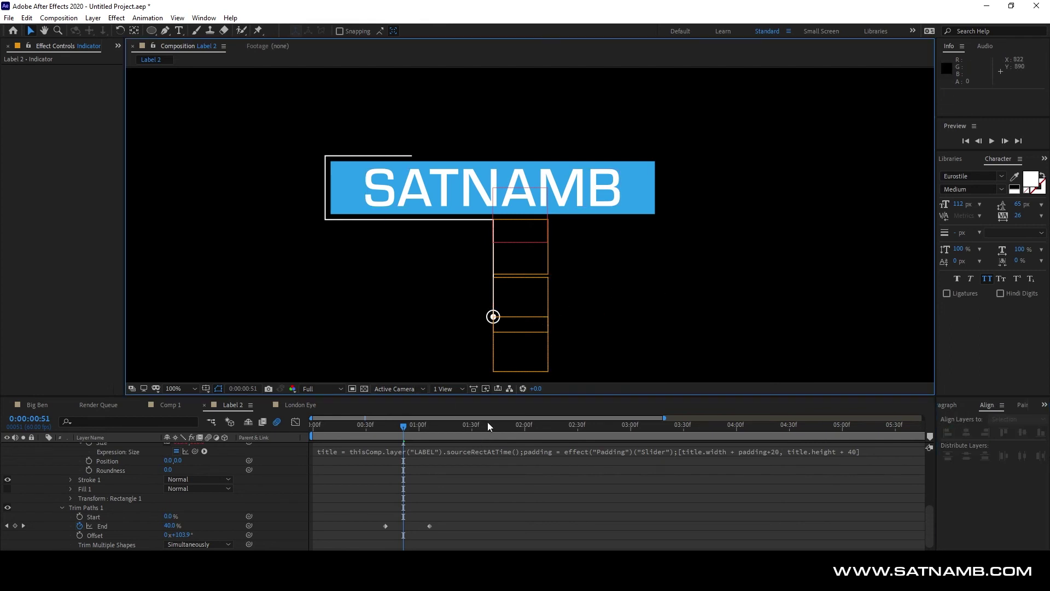
Go to 0:00:01:57 and hide the Indicator, Mid and Connect null layers.
{"action": "left_click", "coordinate": [519, 426]}
{"action": "scroll", "coordinate": [83, 457], "scroll_direction": "up", "scroll_amount": 5}
{"action": "left_click_drag", "start_coordinate": [7, 475], "coordinate": [7, 456]}
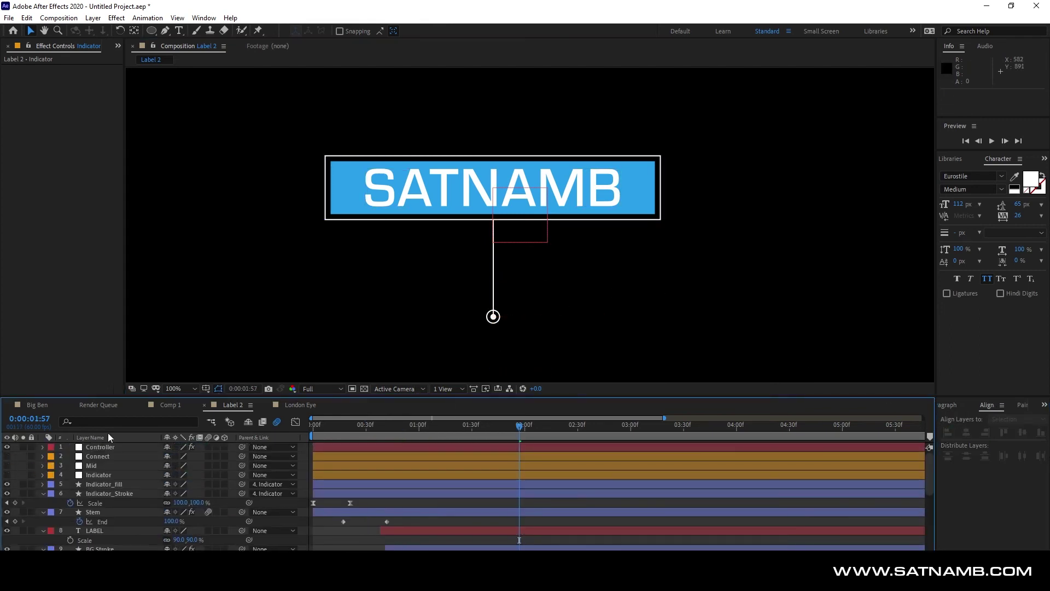
Show the Indicator and Mid nulls again and move the Indicator null out to the right, to about 1561, 803.
{"action": "left_click", "coordinate": [98, 475]}
{"action": "left_click_drag", "start_coordinate": [548, 347], "coordinate": [667, 334]}
{"action": "key", "text": "ctrl+z"}
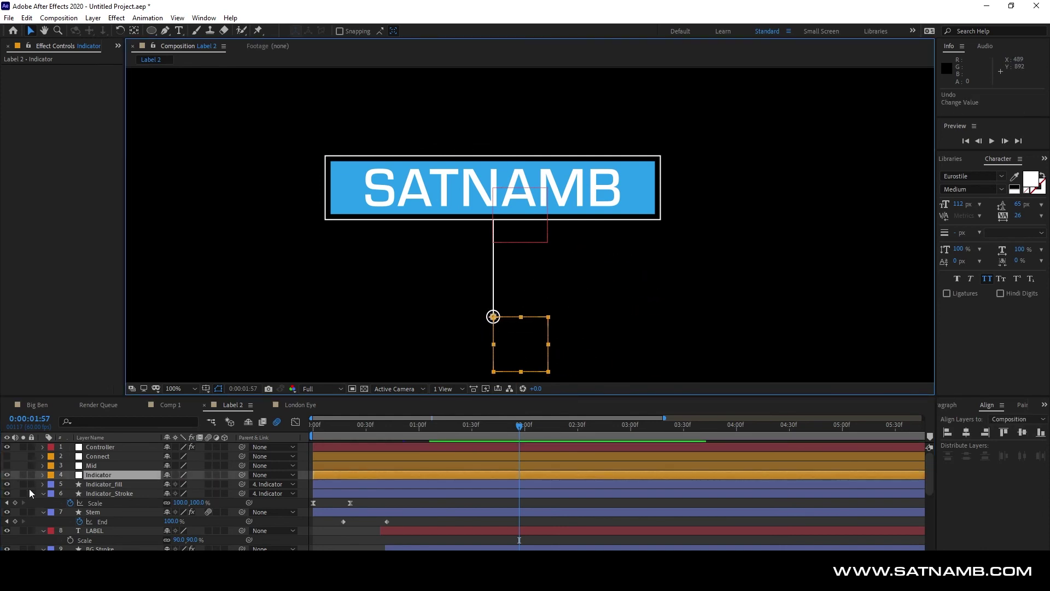
{"action": "left_click", "coordinate": [8, 465]}
{"action": "left_click_drag", "start_coordinate": [521, 352], "coordinate": [852, 289]}
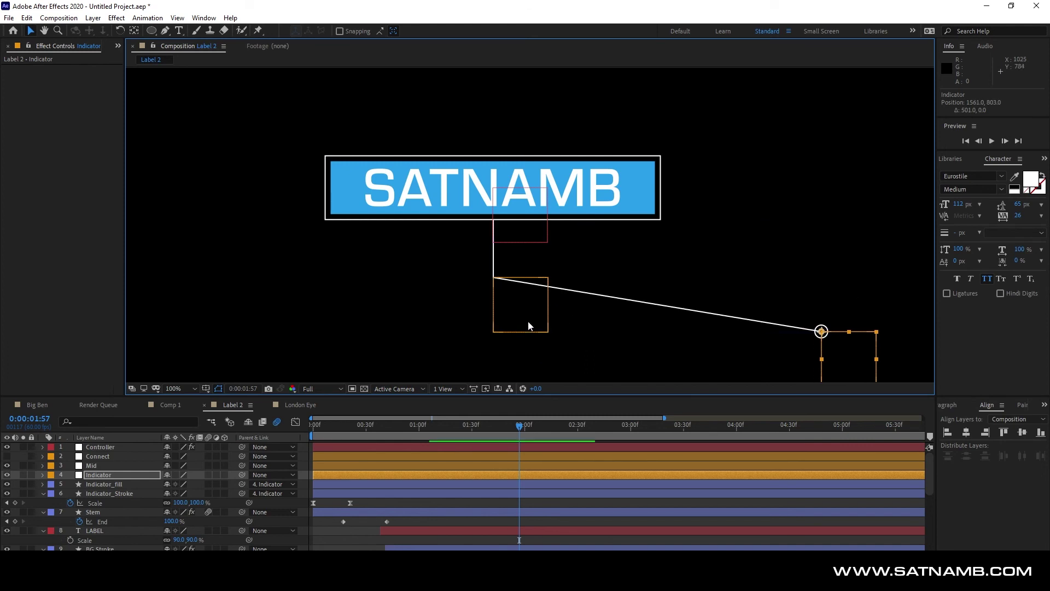
Undo the recent null moves, layer visibility changes and time change, back to the bent stem at 0:00:00:51.
{"action": "key", "text": "ctrl+z"}
{"action": "key", "text": "ctrl+z"}
{"action": "key", "text": "ctrl+z"}
{"action": "key", "text": "ctrl+z"}
{"action": "key", "text": "ctrl+z"}
{"action": "key", "text": "ctrl+z"}
{"action": "key", "text": "ctrl+z"}
{"action": "key", "text": "ctrl+z"}
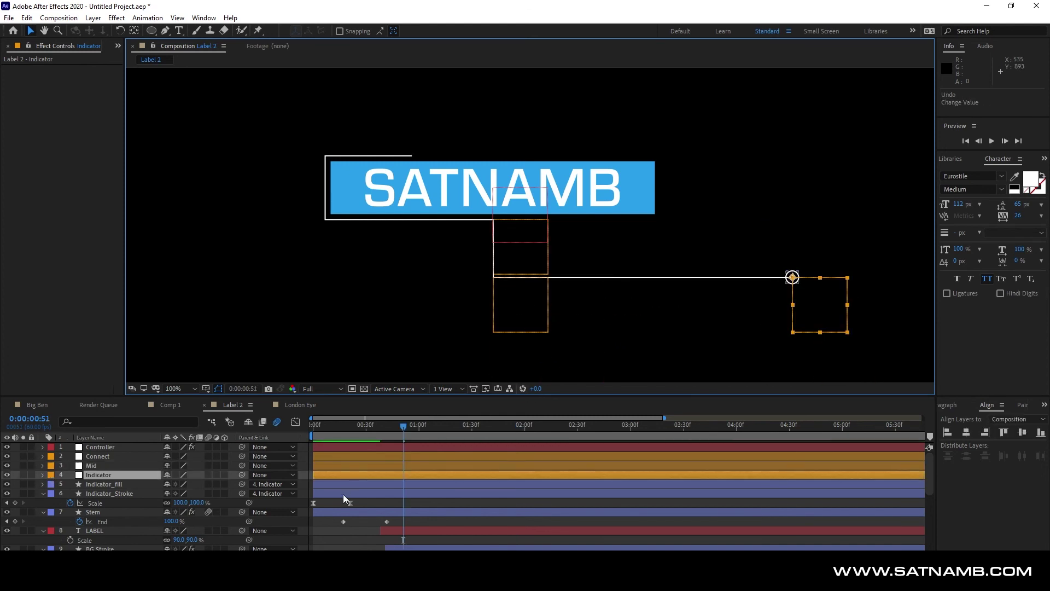
Collapse the expanded properties of the Indicator_Stroke, Stem, LABEL and BG Stroke layers.
{"action": "left_click", "coordinate": [369, 496]}
{"action": "left_click", "coordinate": [43, 494]}
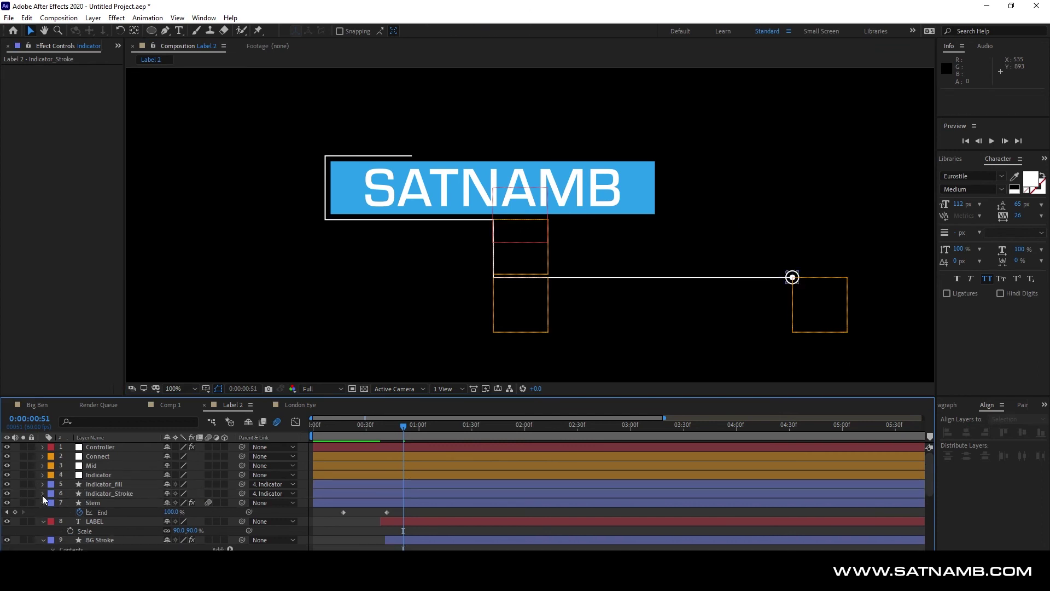
{"action": "left_click", "coordinate": [43, 503]}
{"action": "left_click", "coordinate": [42, 512]}
{"action": "left_click", "coordinate": [42, 522]}
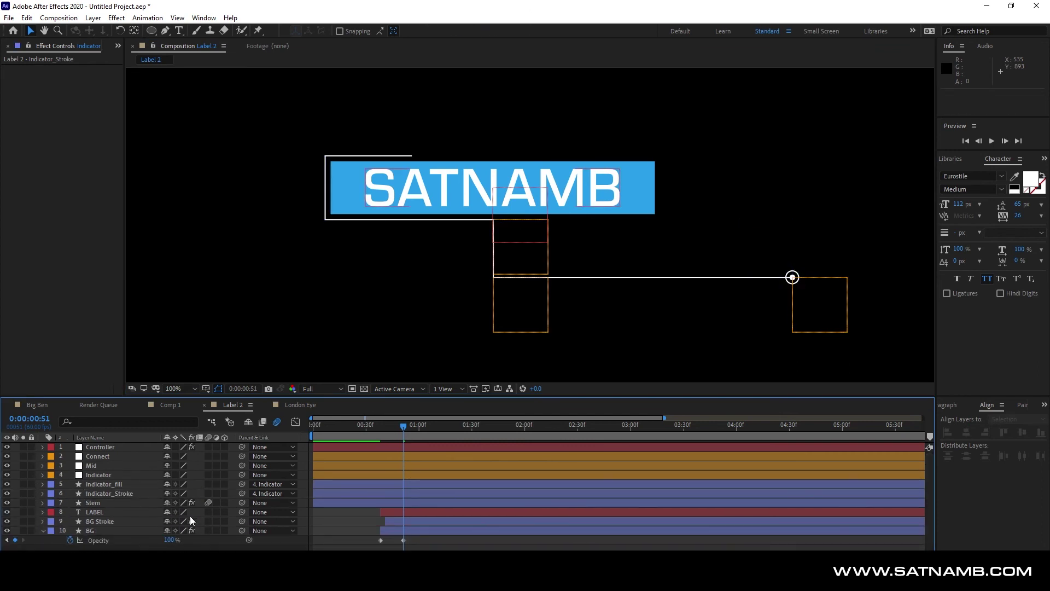
Parent the BG, BG Stroke, LABEL, Stem, Indicator, Mid and Connect layers to the Controller null.
{"action": "left_click", "coordinate": [100, 529]}
{"action": "left_click", "coordinate": [104, 512], "text": "ctrl"}
{"action": "left_click", "coordinate": [106, 520], "text": "ctrl"}
{"action": "left_click", "coordinate": [101, 502], "text": "ctrl"}
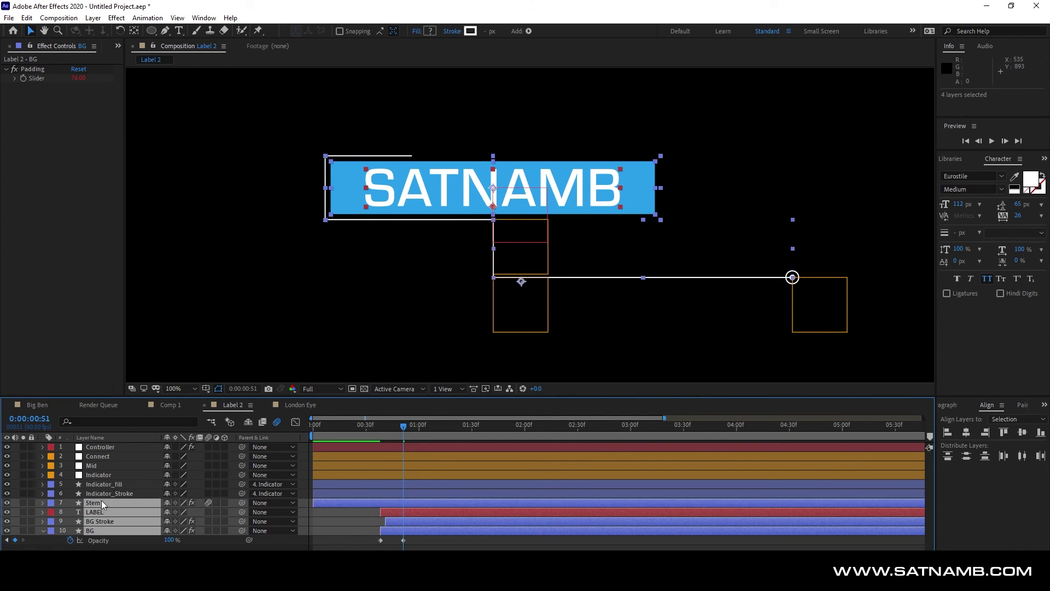
{"action": "left_click", "coordinate": [107, 475], "text": "ctrl"}
{"action": "left_click", "coordinate": [107, 466], "text": "ctrl"}
{"action": "left_click", "coordinate": [110, 456], "text": "ctrl"}
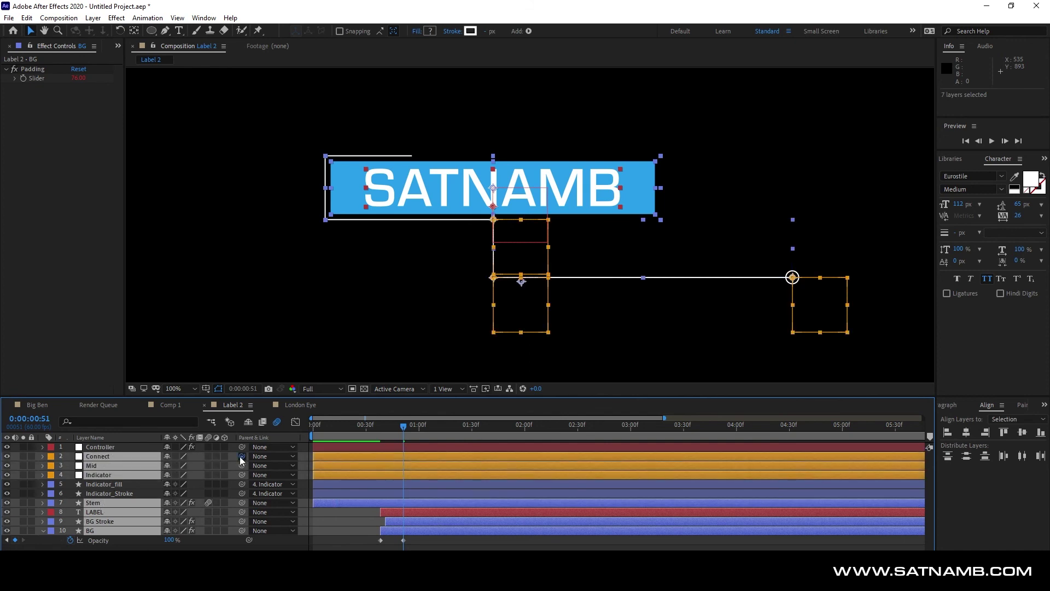
{"action": "left_click_drag", "start_coordinate": [240, 458], "coordinate": [154, 445]}
Flip the Controller and LABEL layers horizontally so the connector mirrors while the text stays readable.
{"action": "left_click", "coordinate": [156, 444]}
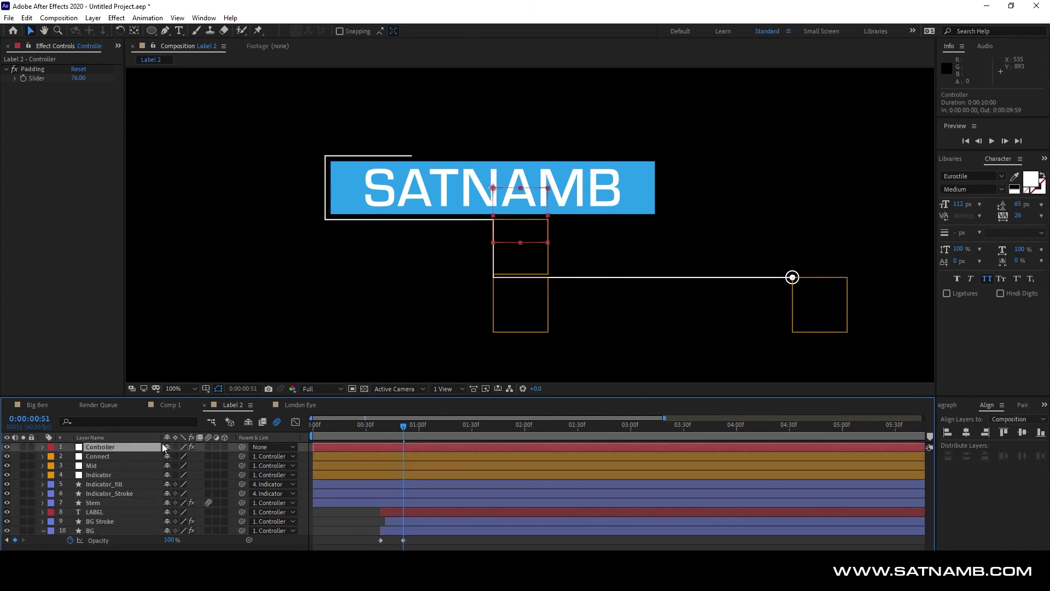
{"action": "left_click", "coordinate": [100, 511]}
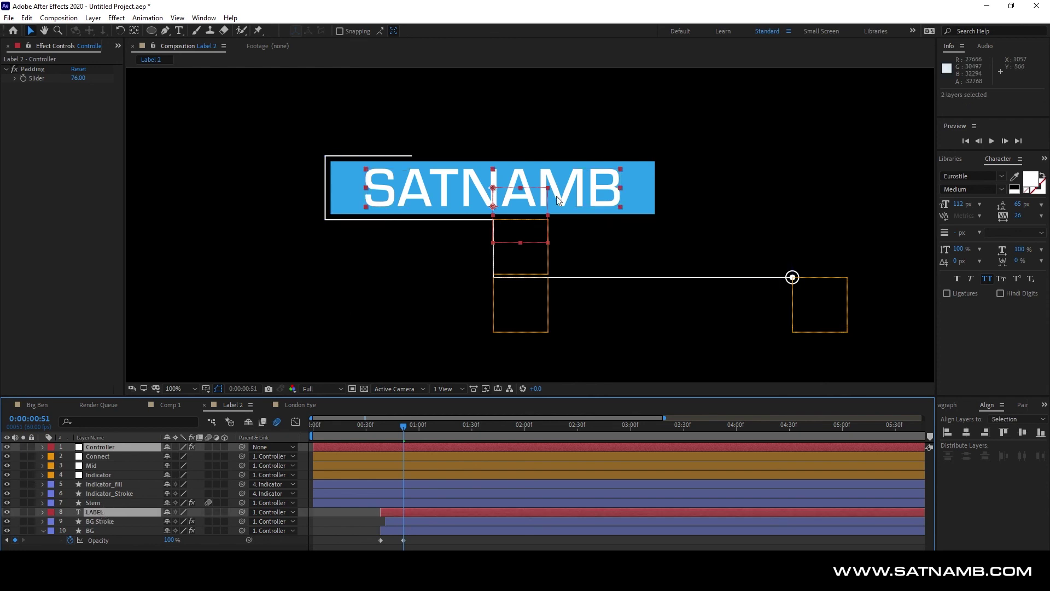
{"action": "right_click", "coordinate": [508, 166]}
{"action": "left_click", "coordinate": [139, 447]}
{"action": "left_click", "coordinate": [139, 511], "text": "ctrl"}
{"action": "right_click", "coordinate": [141, 510]}
{"action": "mouse_move", "coordinate": [218, 249]}
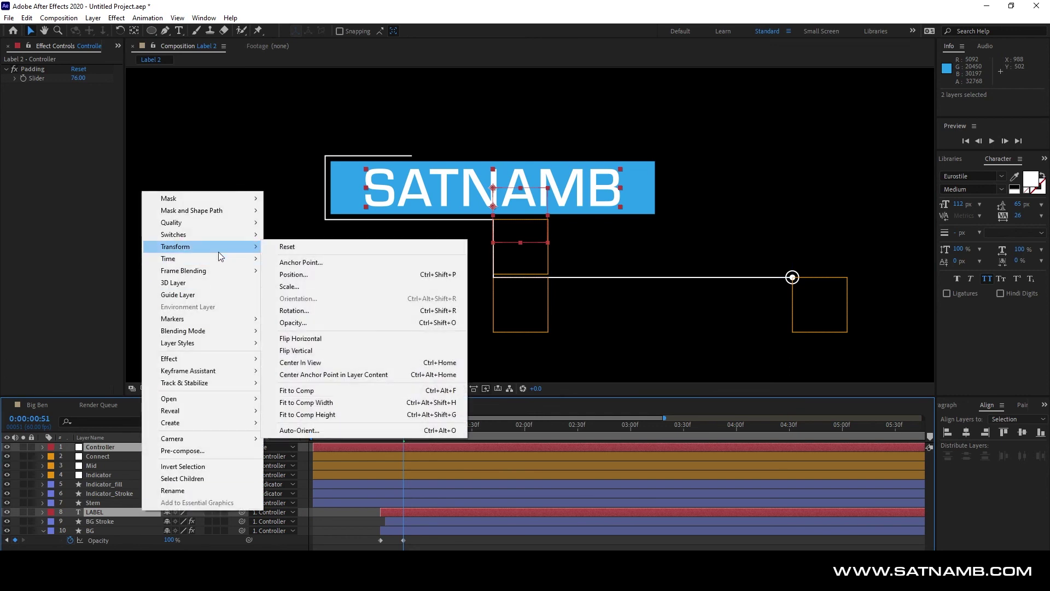
{"action": "left_click", "coordinate": [331, 339]}
{"action": "left_click", "coordinate": [425, 539]}
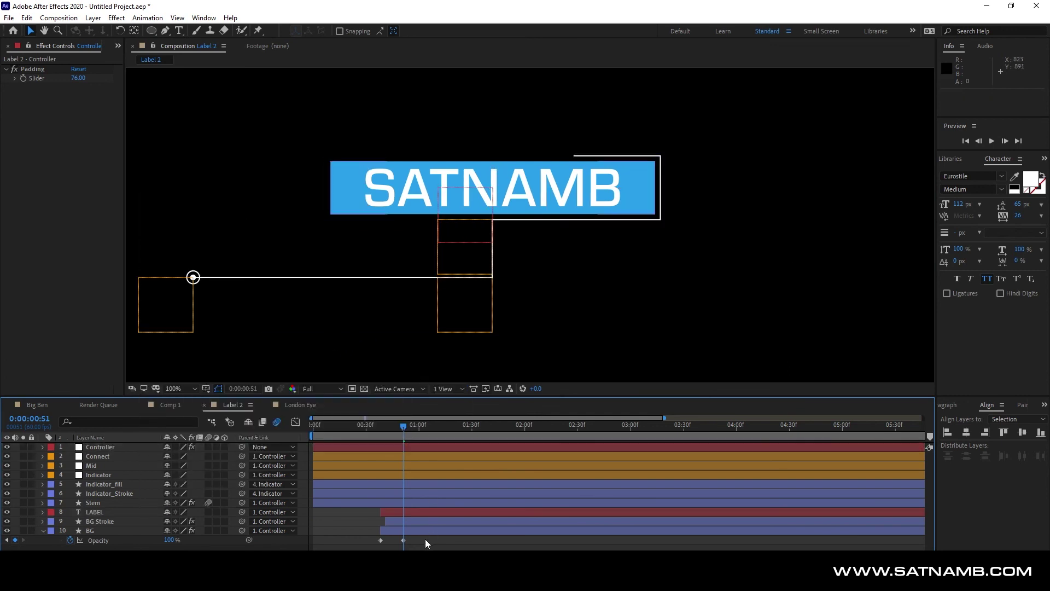
Scrub through the mirrored call-out's animation and stop at 0:00:01:21.
{"action": "left_click", "coordinate": [367, 425]}
{"action": "left_click_drag", "start_coordinate": [366, 424], "coordinate": [462, 444]}
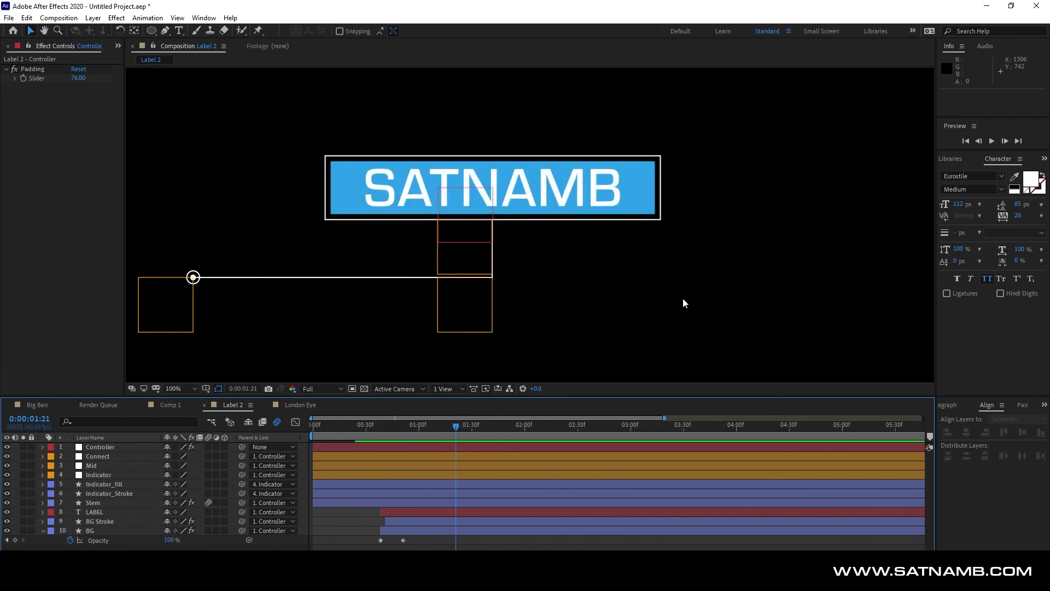
{"action": "left_click", "coordinate": [684, 302]}
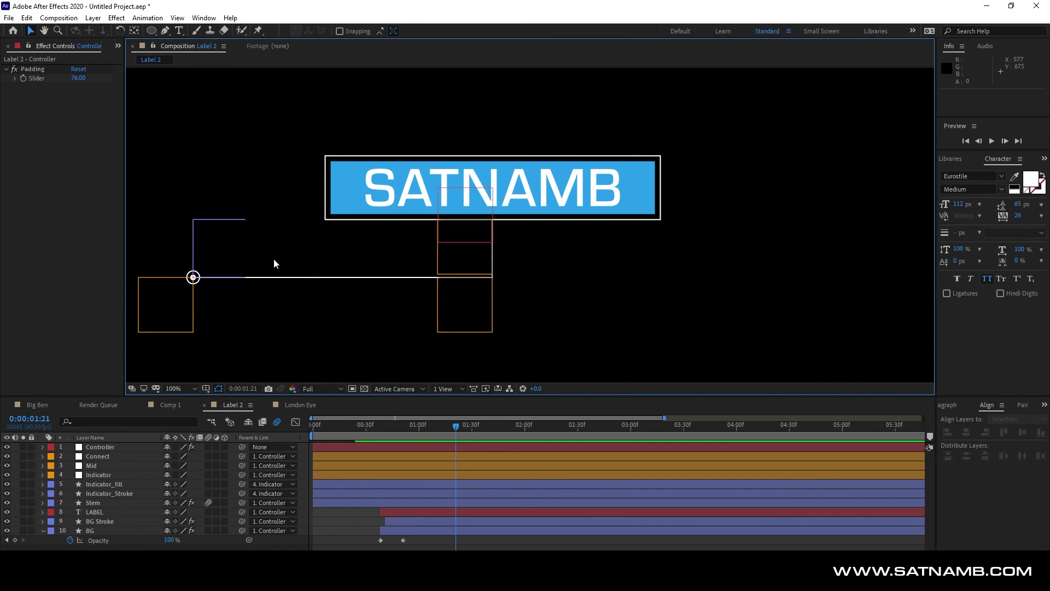
Search the effects for "fill" and apply the Fill effect to the Controller null.
{"action": "left_click", "coordinate": [136, 438]}
{"action": "left_click", "coordinate": [138, 448]}
{"action": "left_click", "coordinate": [134, 438]}
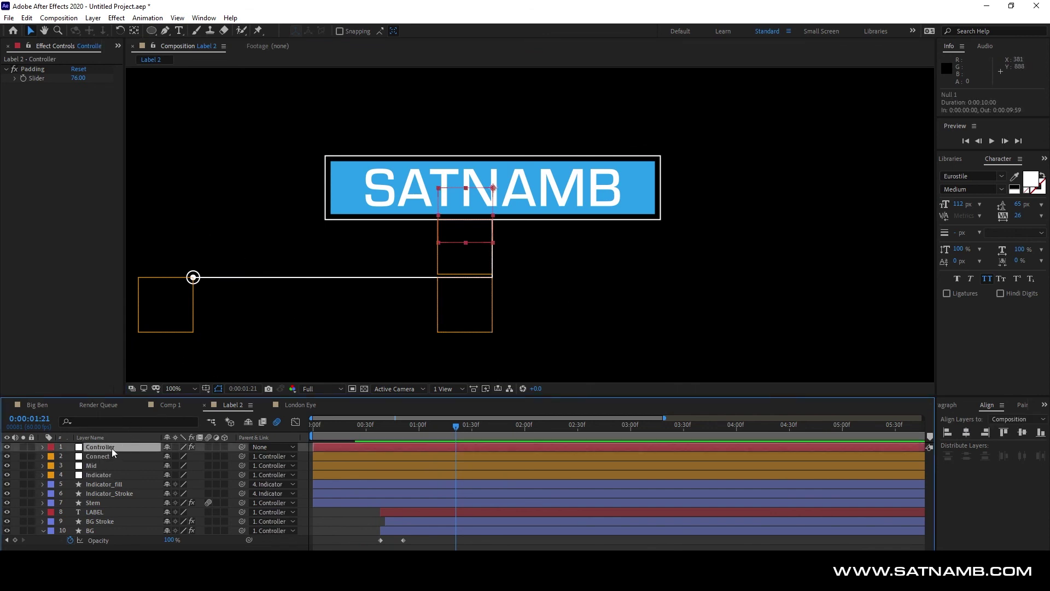
{"action": "left_click", "coordinate": [43, 181]}
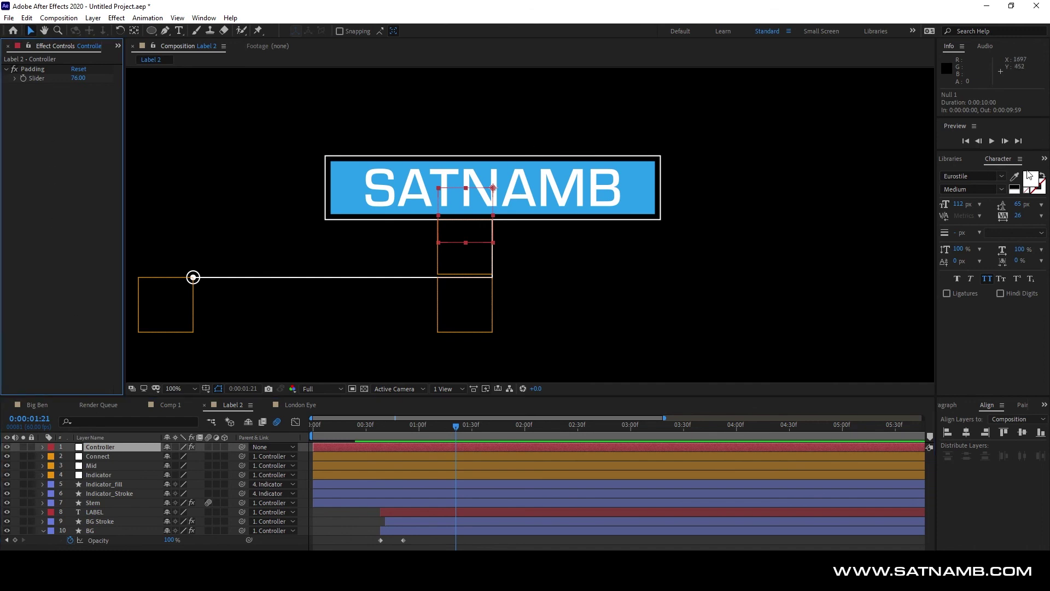
{"action": "left_click", "coordinate": [1043, 160]}
{"action": "left_click", "coordinate": [1012, 172]}
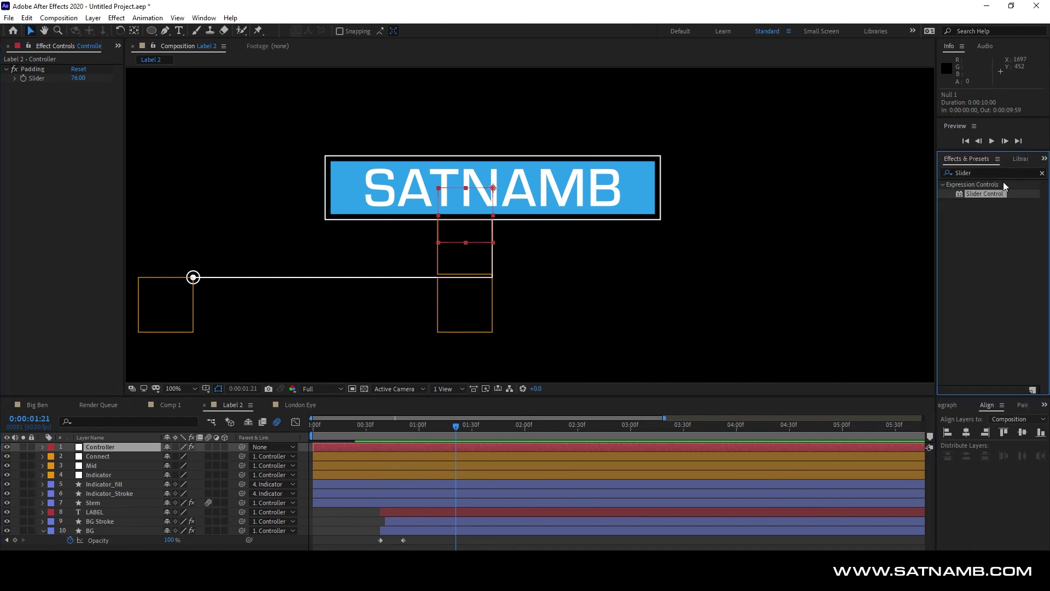
{"action": "type", "text": "fill"}
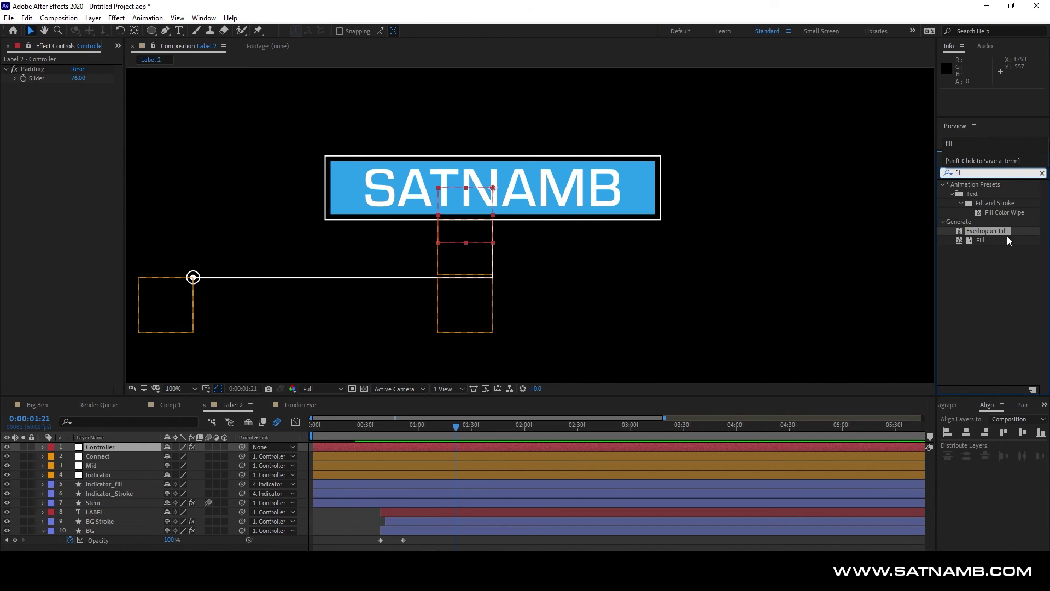
{"action": "left_click_drag", "start_coordinate": [981, 240], "coordinate": [25, 191]}
{"action": "left_click", "coordinate": [26, 192]}
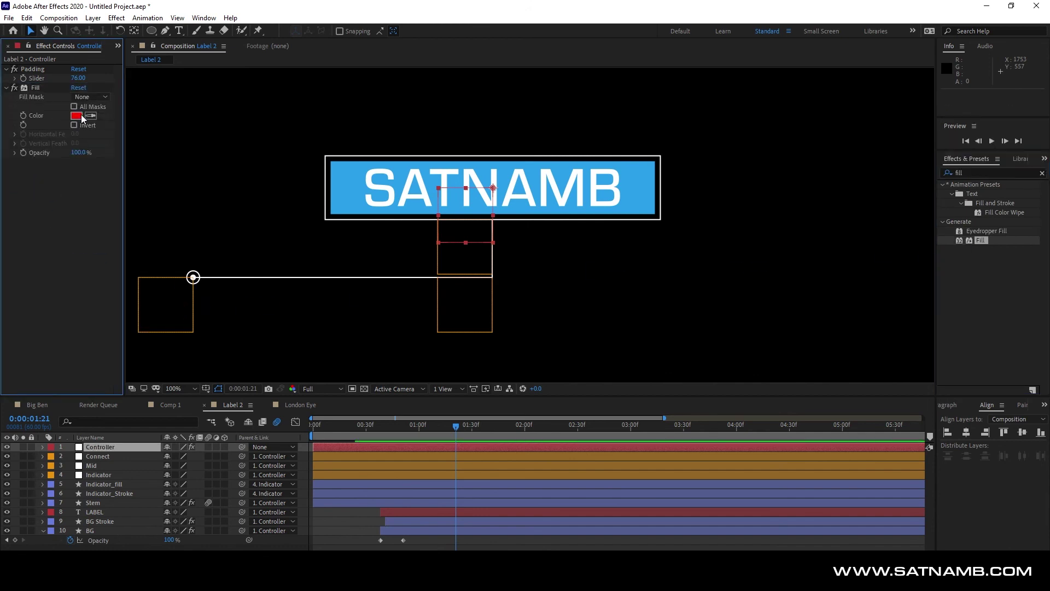
Set the color of the Controller's Fill effect to blue.
{"action": "left_click", "coordinate": [80, 119]}
{"action": "left_click", "coordinate": [495, 293]}
{"action": "left_click", "coordinate": [616, 258]}
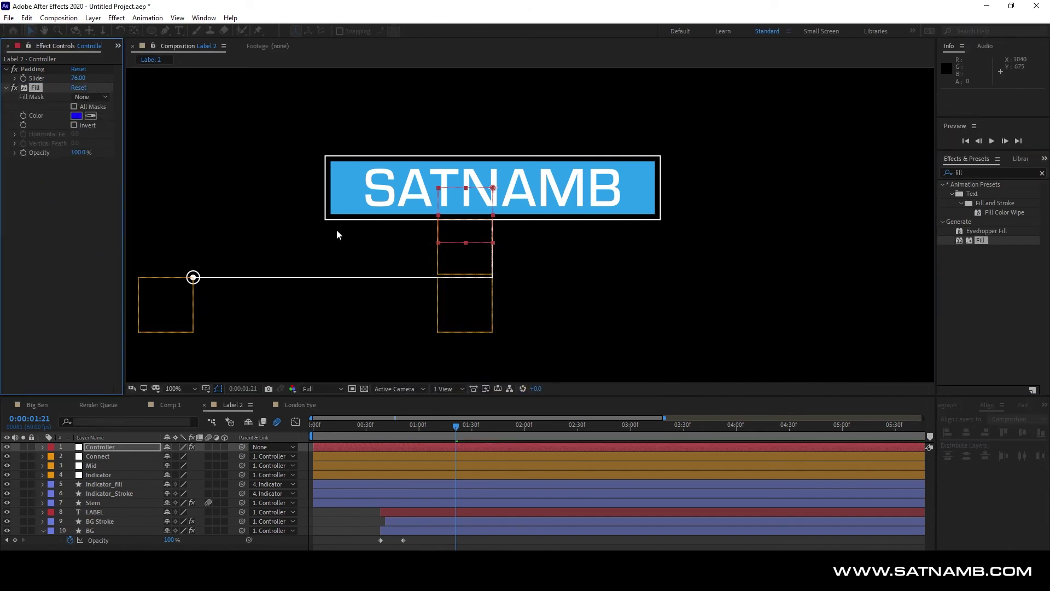
Copy the Controller's Fill effect with property links and paste it onto the Indicator_fill layer.
{"action": "left_click", "coordinate": [35, 88]}
{"action": "left_click", "coordinate": [26, 18]}
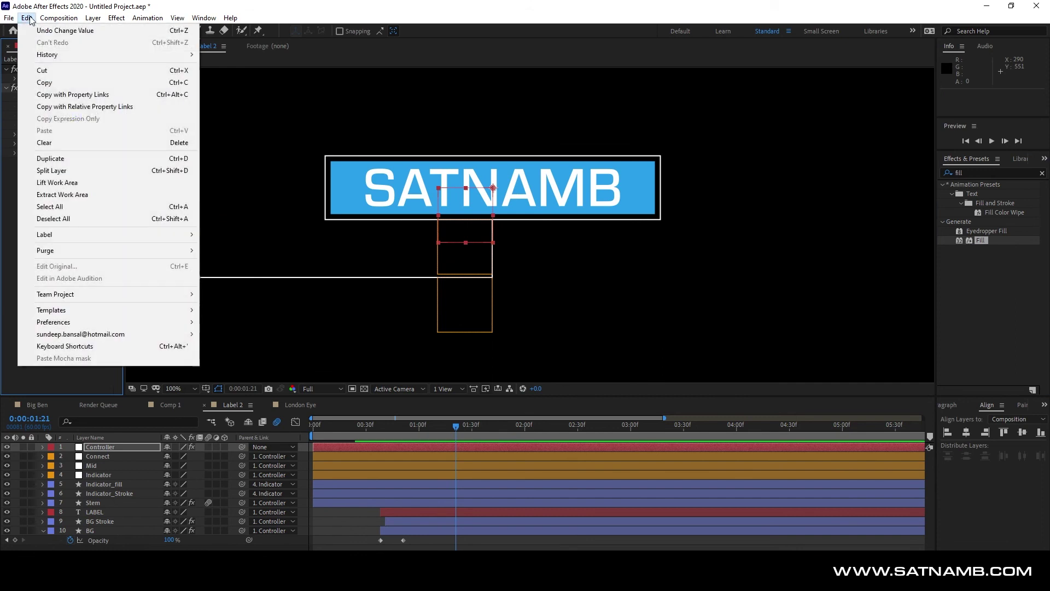
{"action": "left_click", "coordinate": [55, 94]}
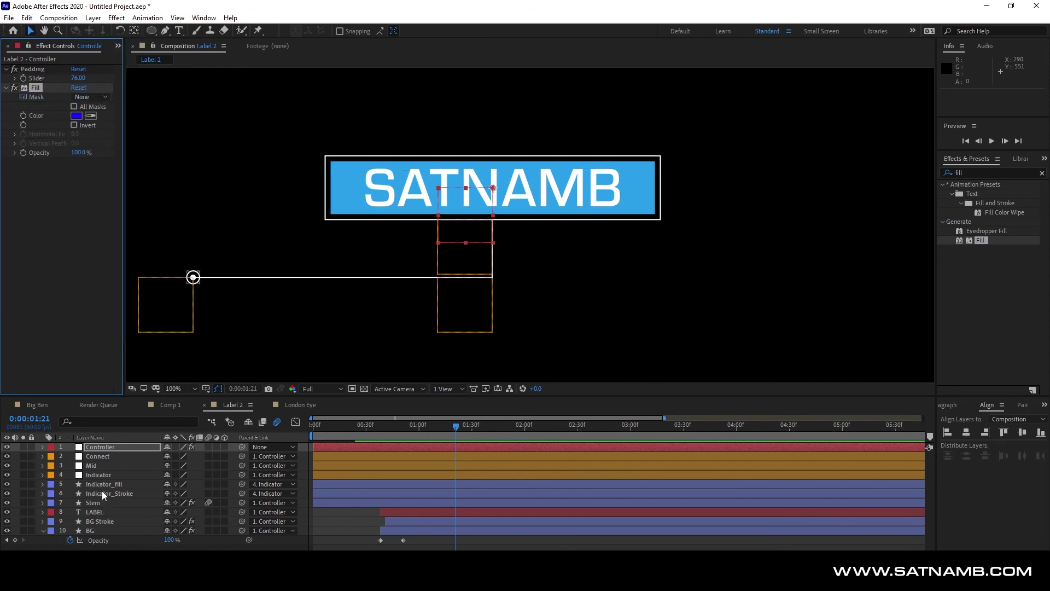
{"action": "left_click", "coordinate": [102, 484]}
{"action": "left_click", "coordinate": [26, 17]}
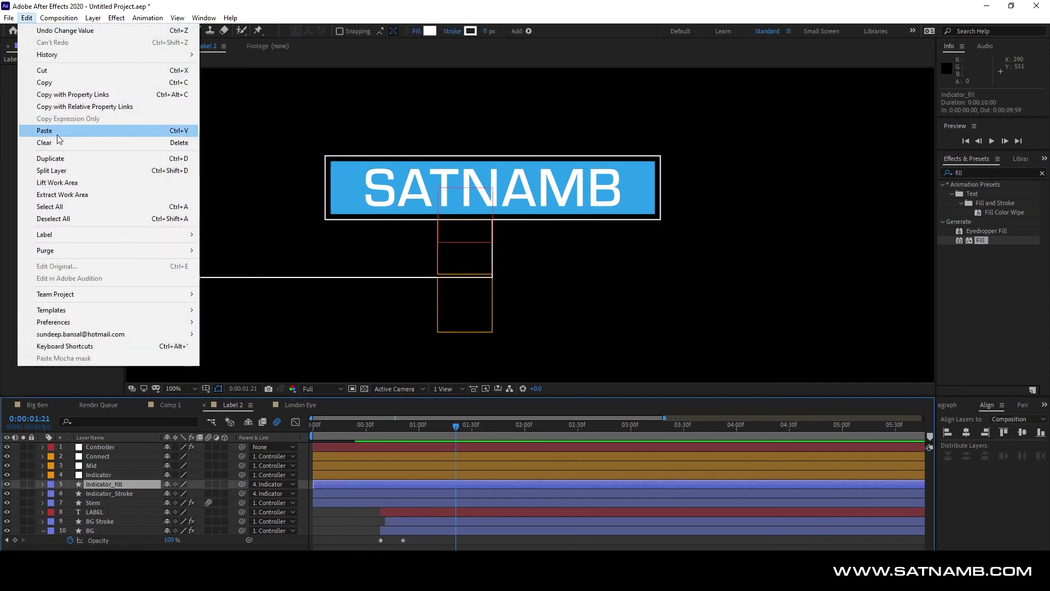
{"action": "left_click", "coordinate": [57, 132]}
{"action": "left_click", "coordinate": [212, 174]}
{"action": "left_click_drag", "start_coordinate": [230, 310], "coordinate": [303, 304]}
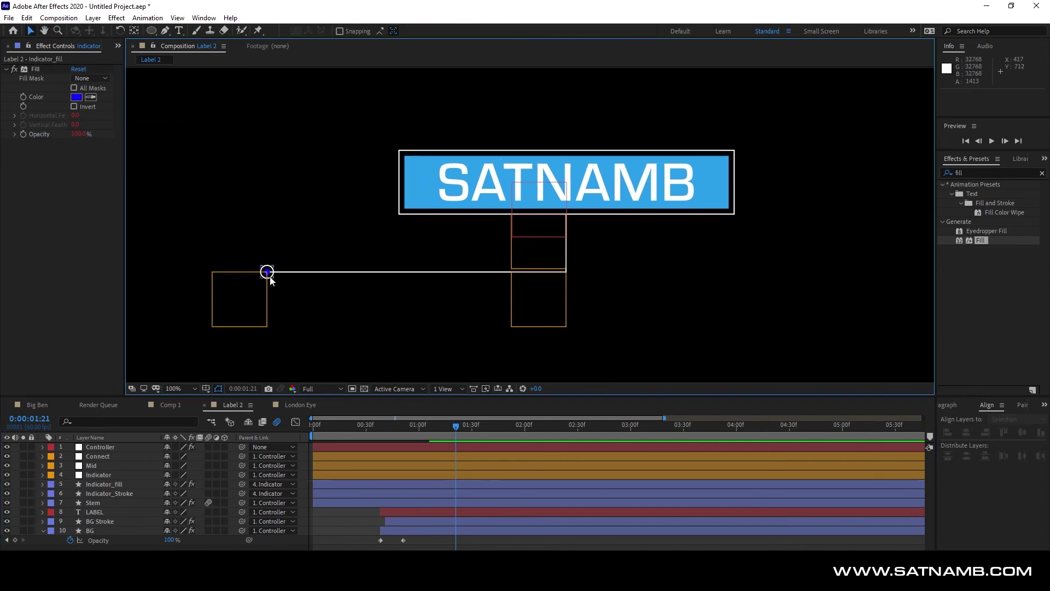
{"action": "left_click", "coordinate": [421, 196]}
Paste the property-linked Fill effect onto the BG layer as well.
{"action": "left_click", "coordinate": [125, 449]}
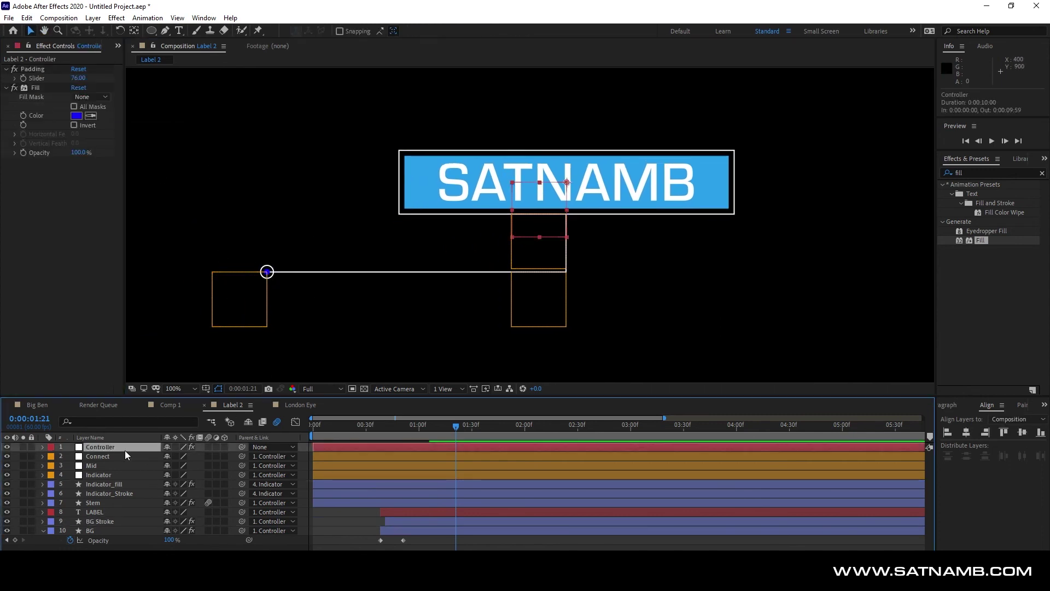
{"action": "left_click", "coordinate": [91, 531]}
{"action": "right_click", "coordinate": [24, 232]}
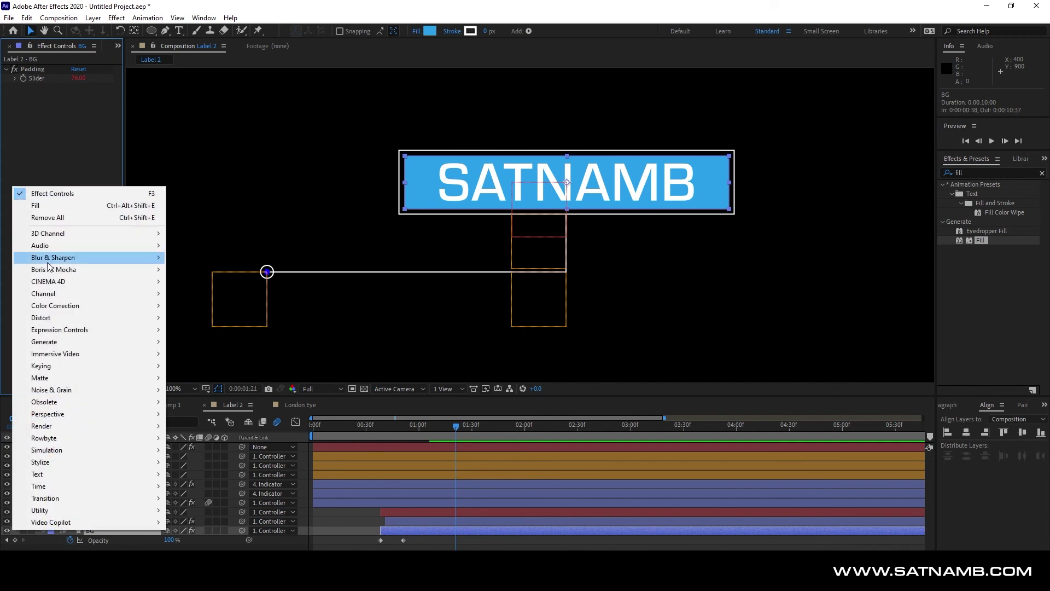
{"action": "left_click", "coordinate": [27, 18]}
{"action": "left_click", "coordinate": [44, 130]}
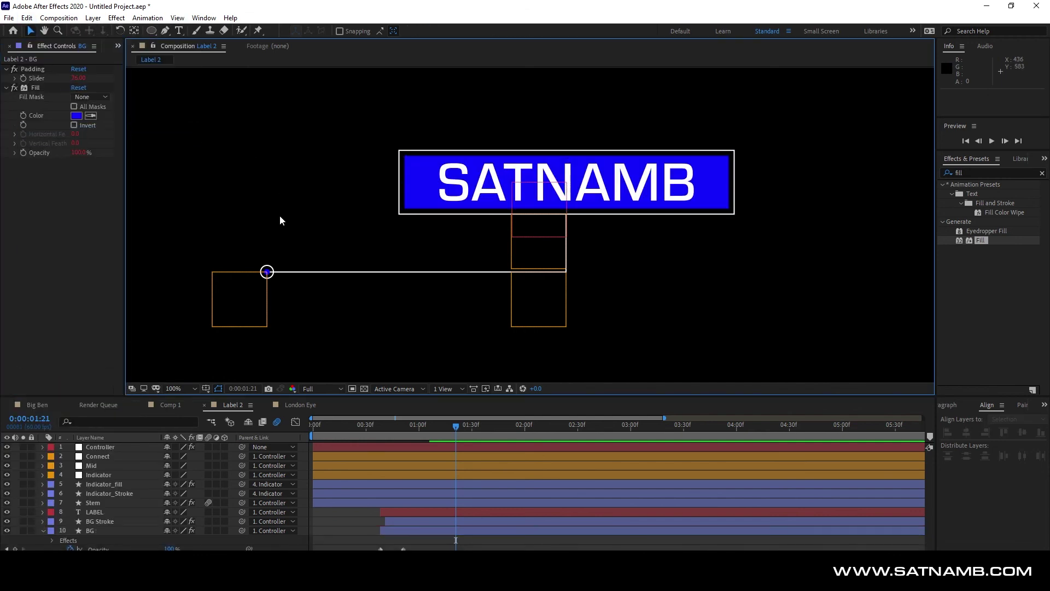
Change the Controller's Fill color to red so the linked box and indicator fills follow it.
{"action": "left_click", "coordinate": [110, 447]}
{"action": "left_click", "coordinate": [76, 115]}
{"action": "mouse_move", "coordinate": [497, 312]}
{"action": "left_mouse_down"}
{"action": "mouse_move", "coordinate": [394, 273]}
{"action": "mouse_move", "coordinate": [380, 308]}
{"action": "mouse_move", "coordinate": [441, 270]}
{"action": "left_mouse_up"}
{"action": "left_click_drag", "start_coordinate": [529, 274], "coordinate": [530, 255]}
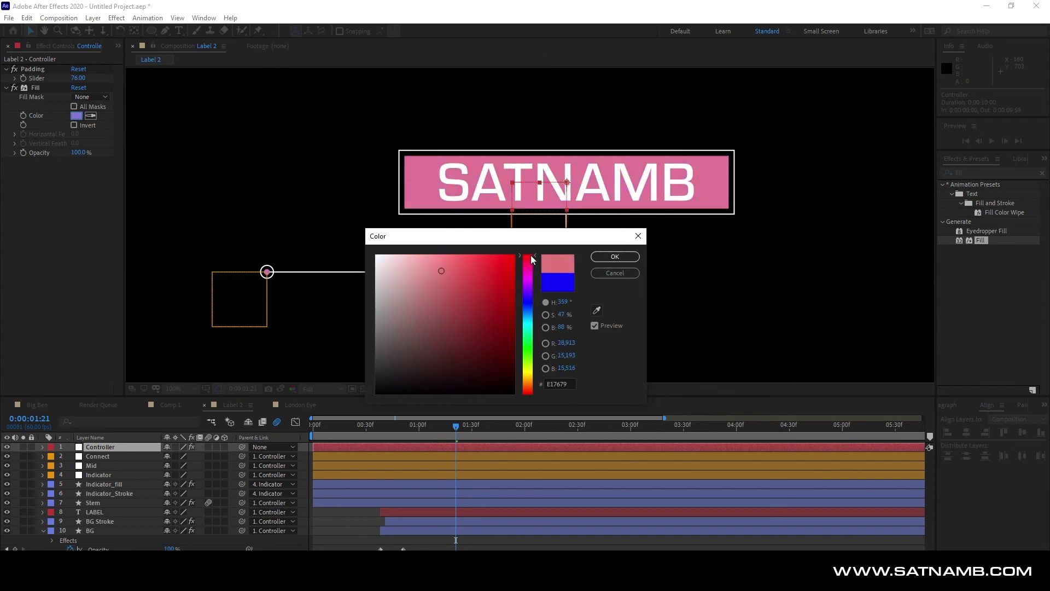
{"action": "left_click_drag", "start_coordinate": [411, 286], "coordinate": [535, 237]}
{"action": "left_click", "coordinate": [615, 256]}
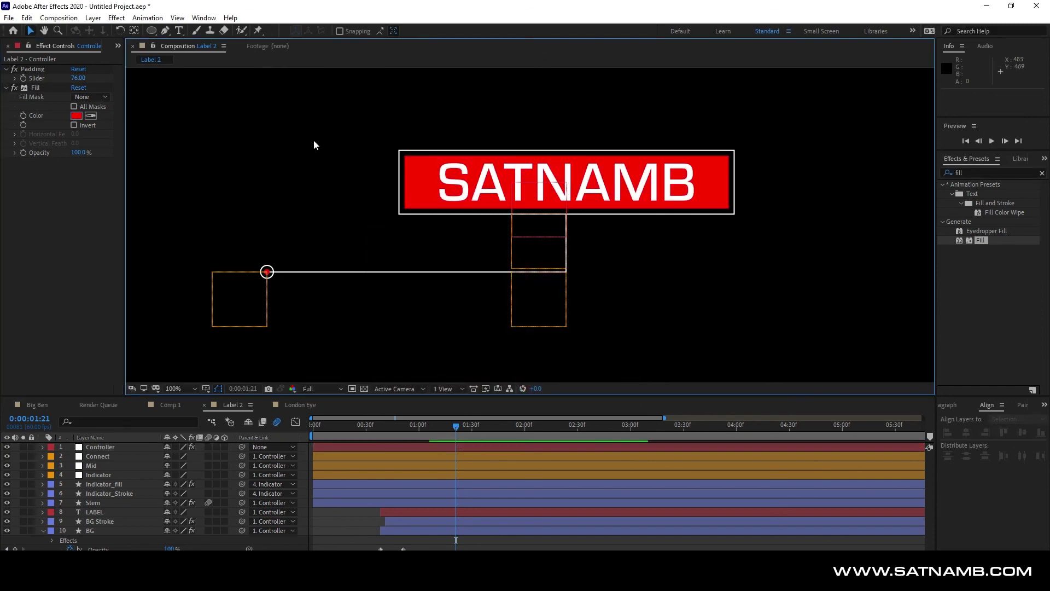